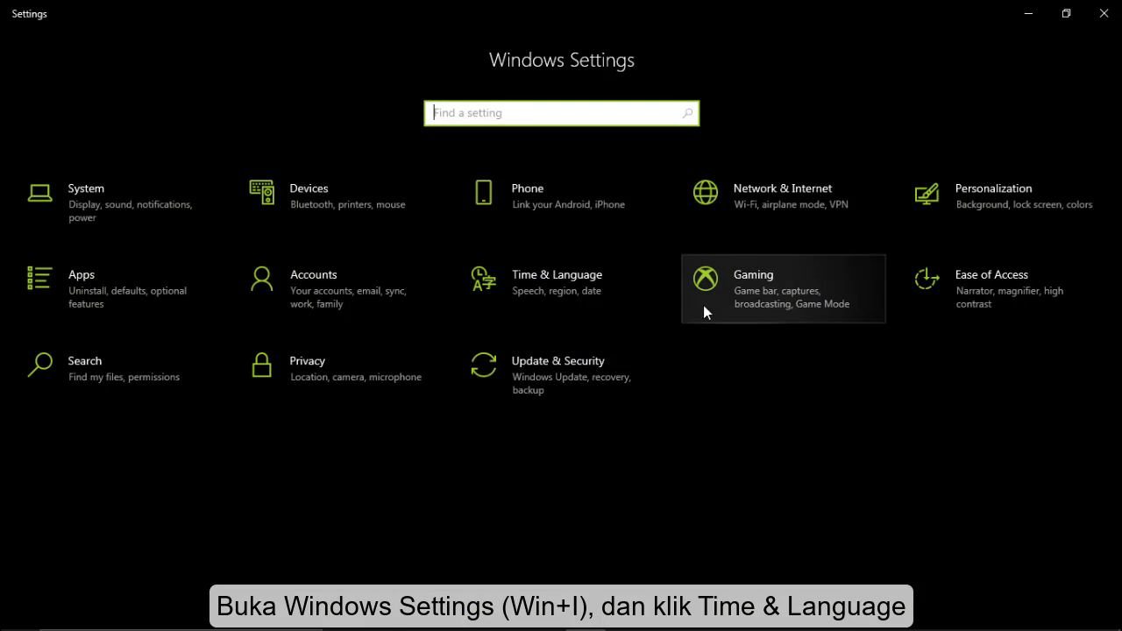
- Add Arabic (Egypt) as a preferred Windows language and install its language pack
click(588, 299)
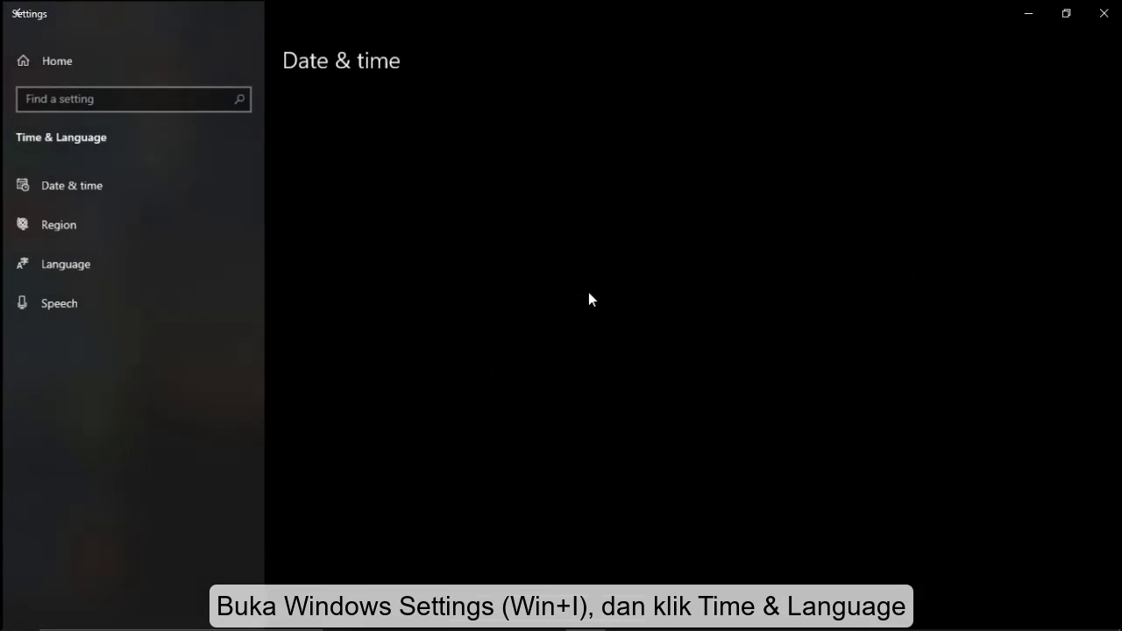
click(145, 255)
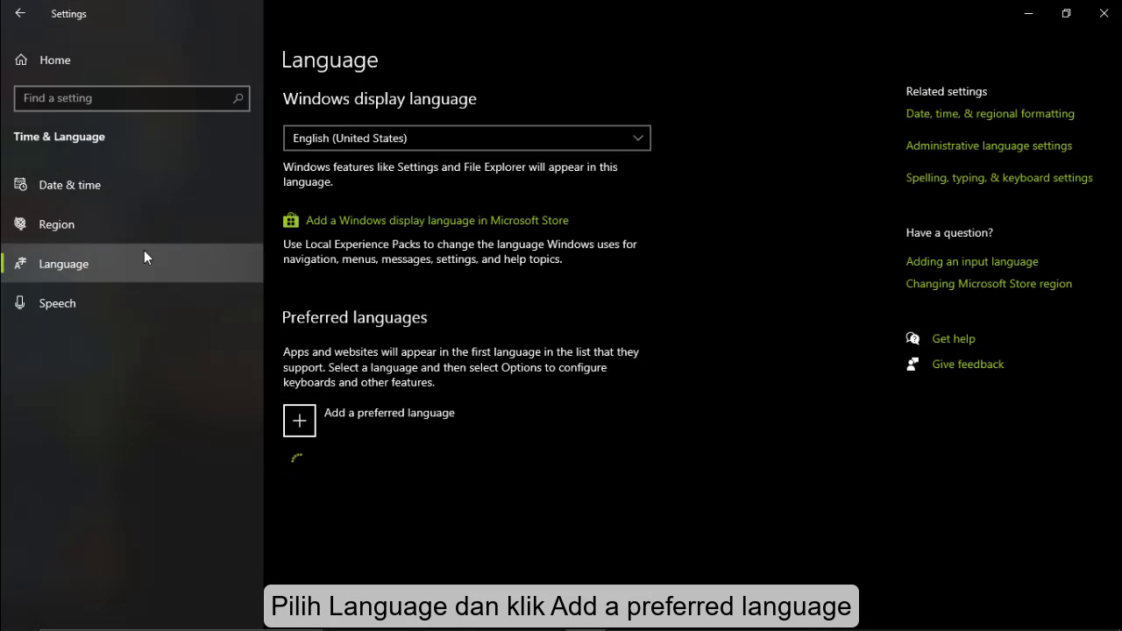
scroll(766, 363, down, 3)
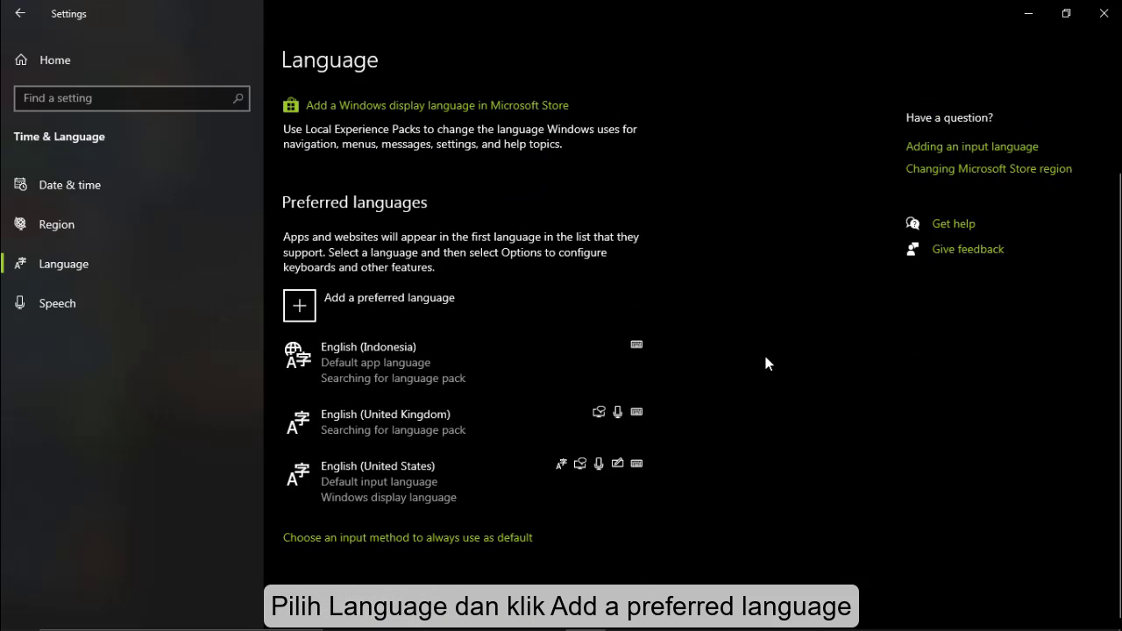
click(460, 317)
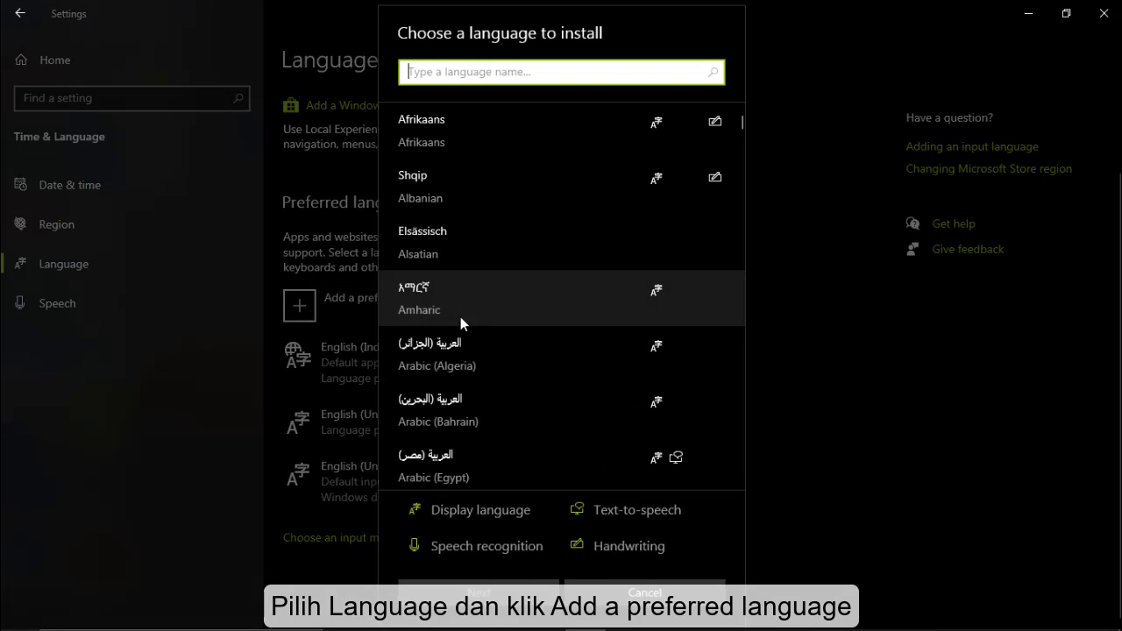
scroll(589, 274, down, 3)
scroll(589, 267, down, 1)
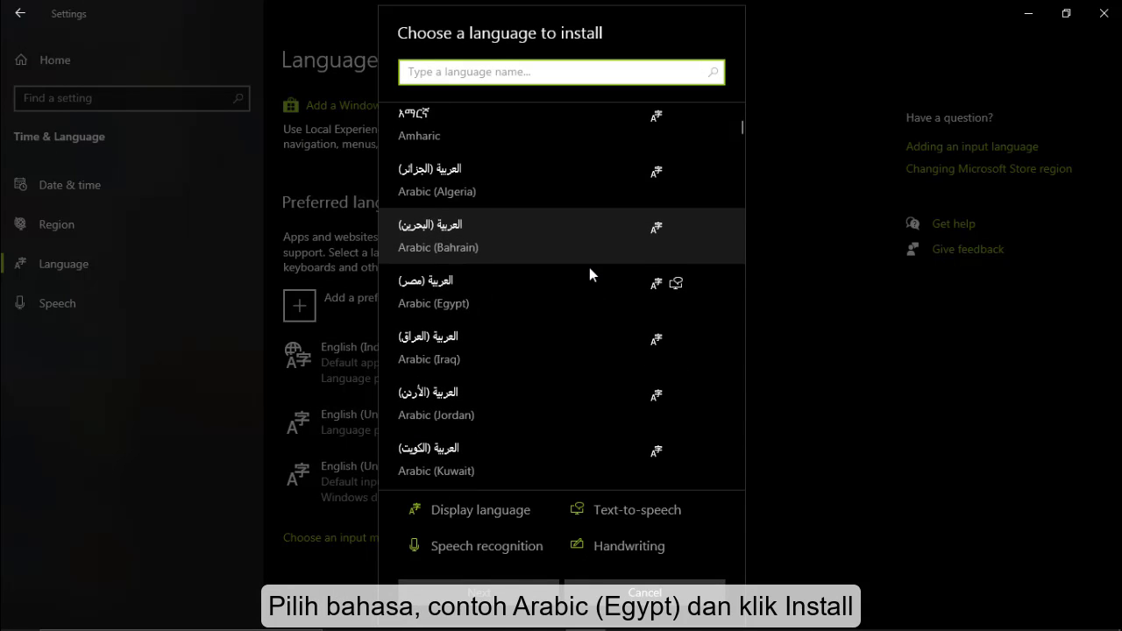
click(496, 296)
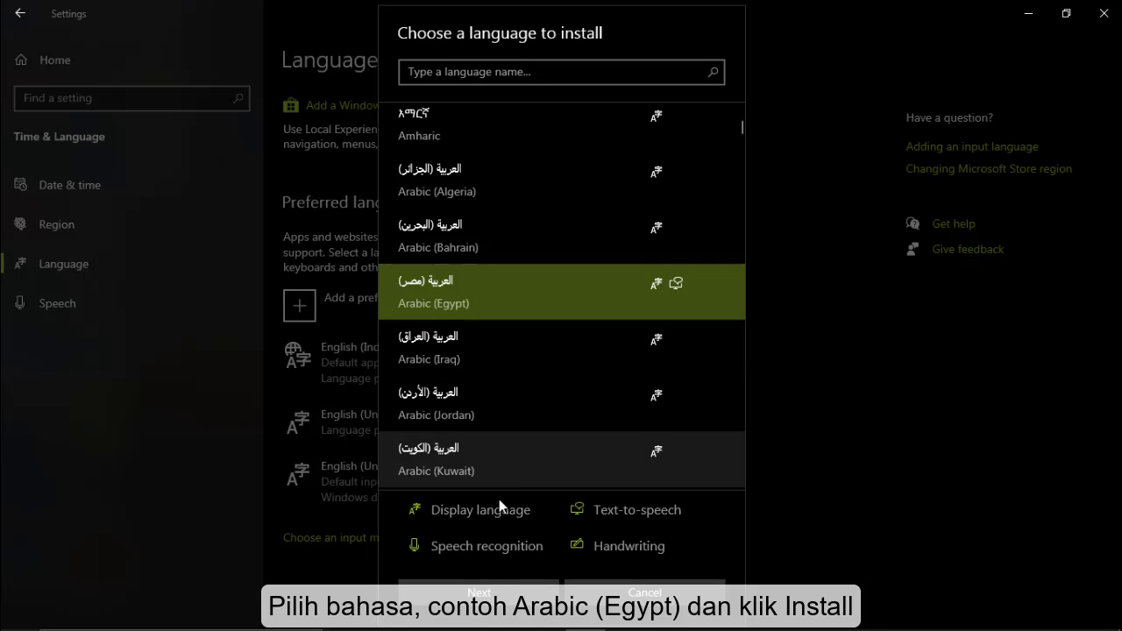
click(478, 593)
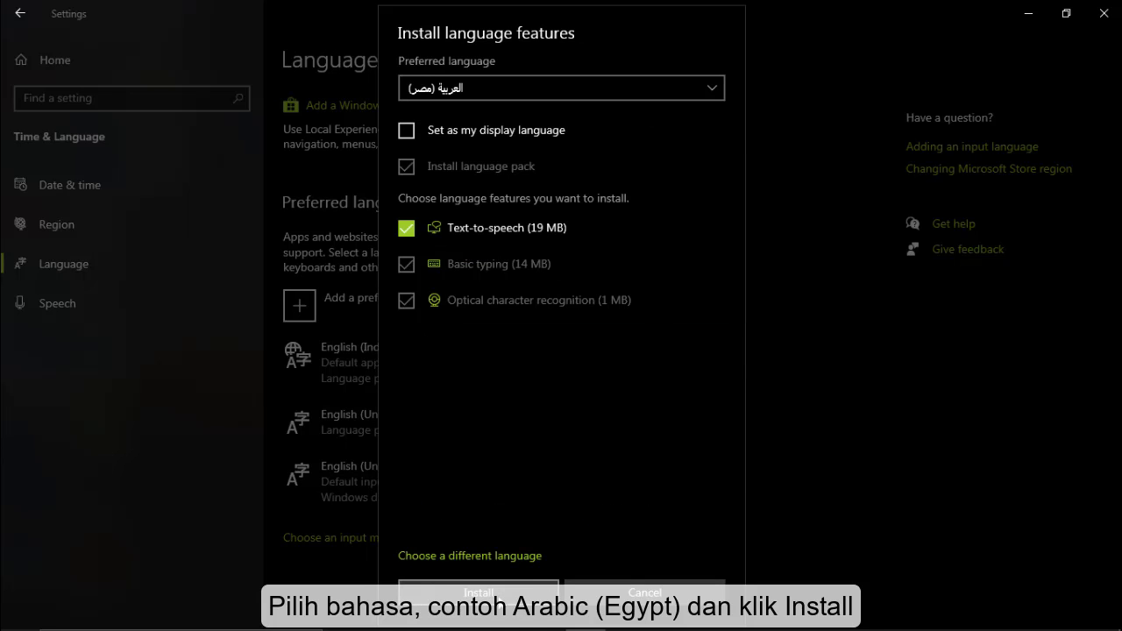
click(478, 593)
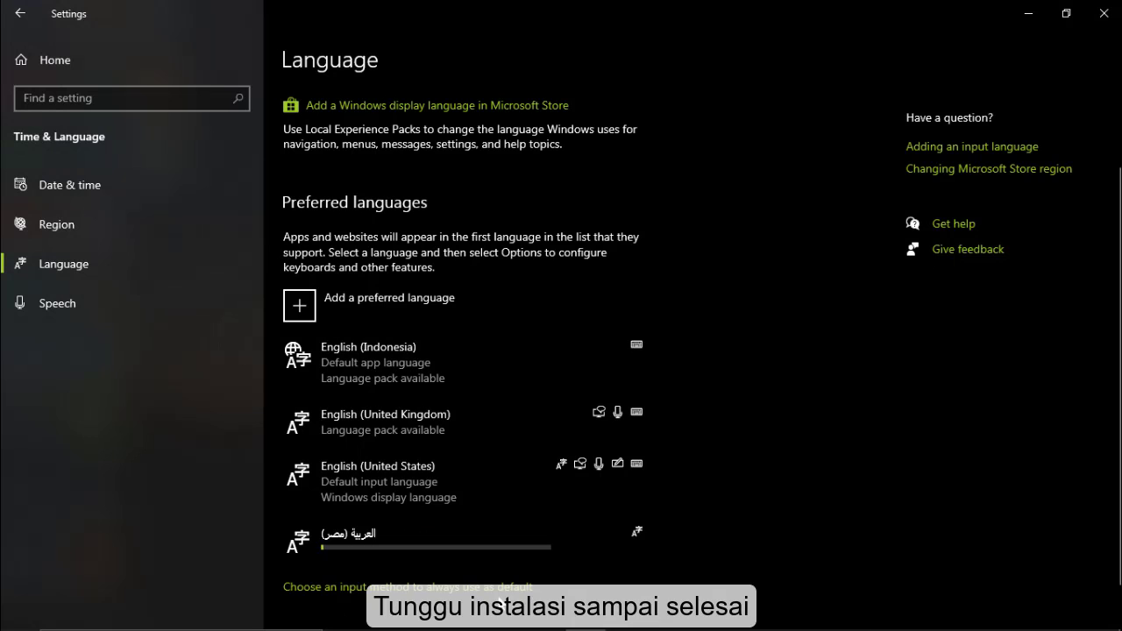
click(588, 533)
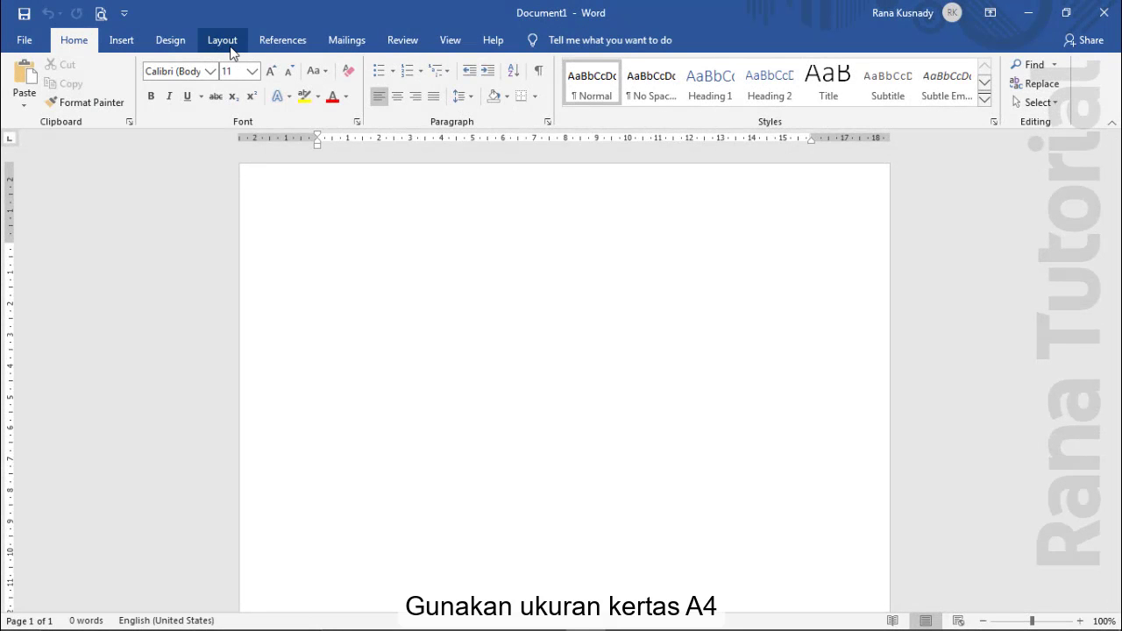
- Set the document's paper size to A4
click(230, 43)
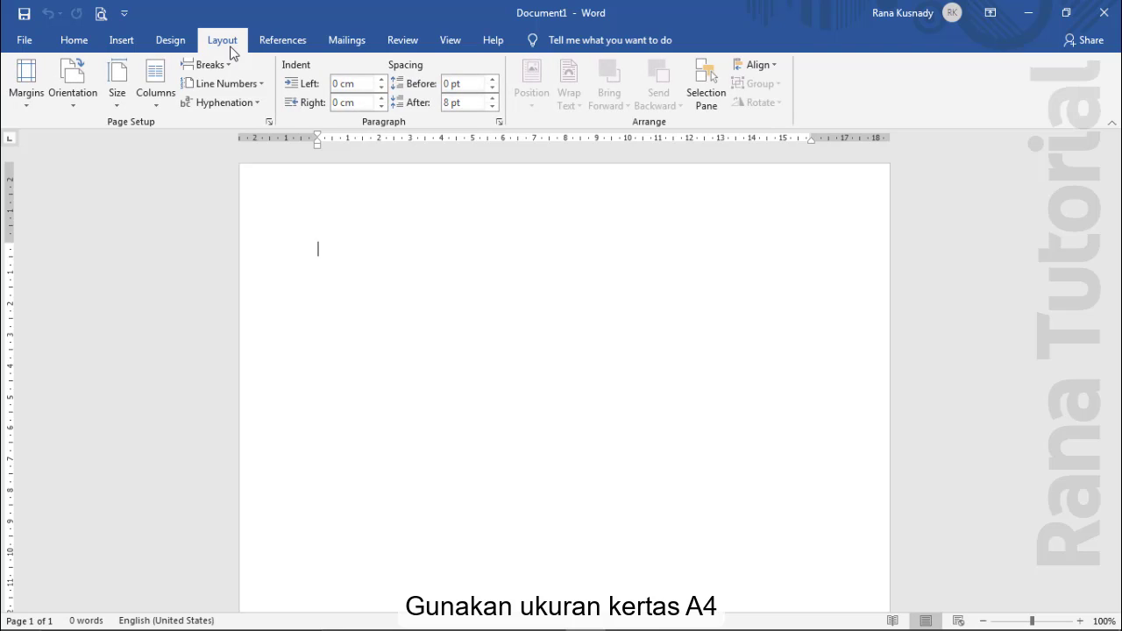
click(125, 97)
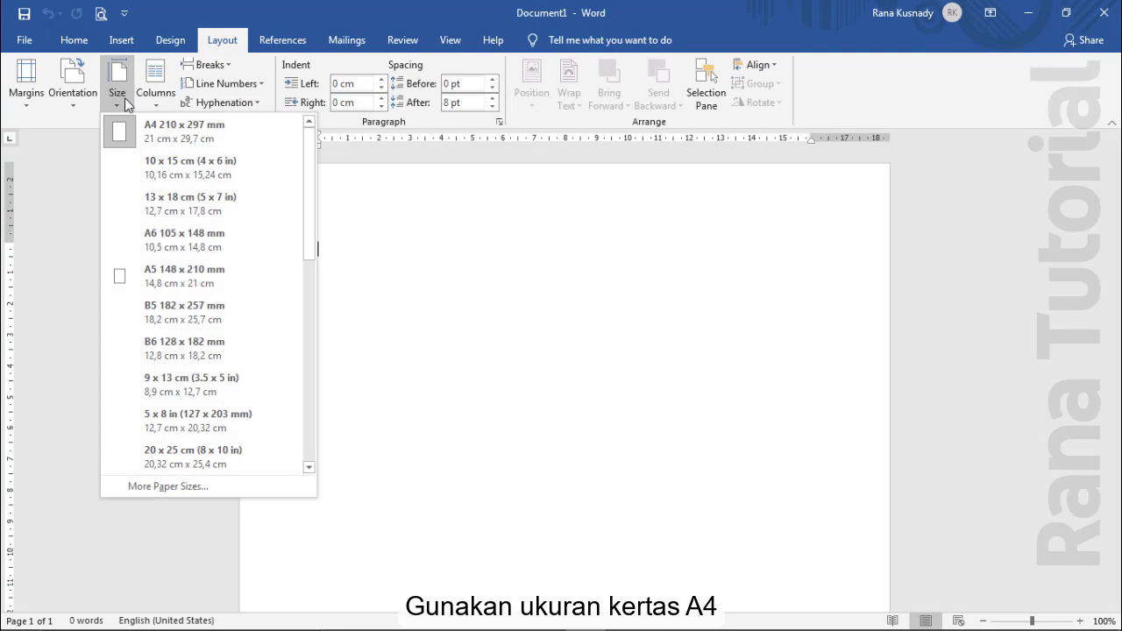
click(134, 137)
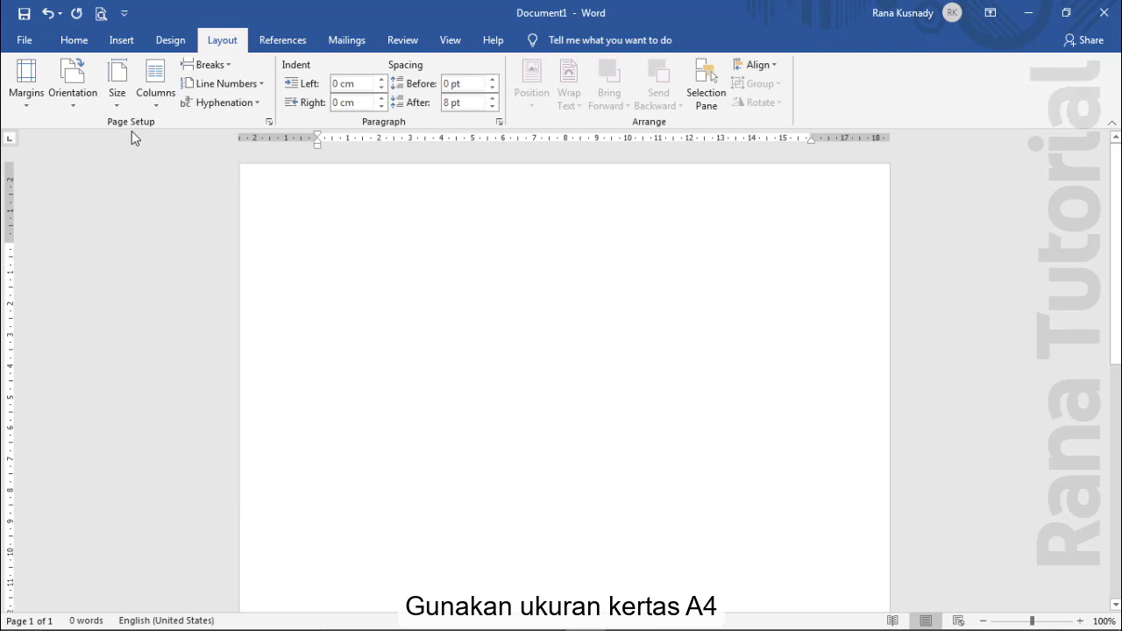
- Draw a Flowchart Document wave shape near the page top with no outline
click(123, 48)
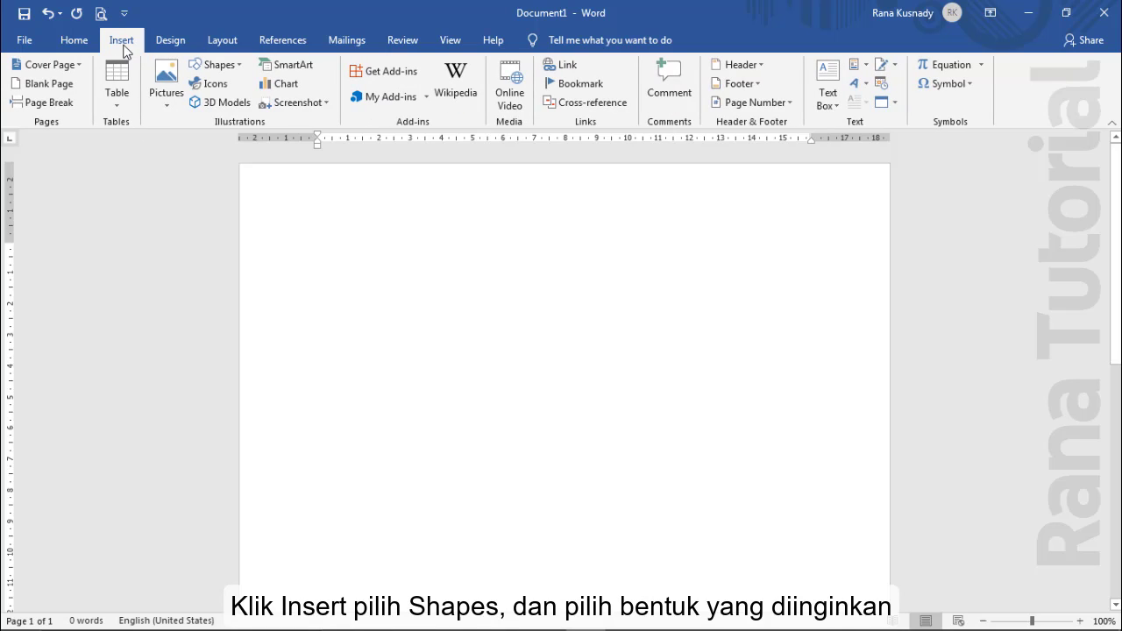
click(210, 66)
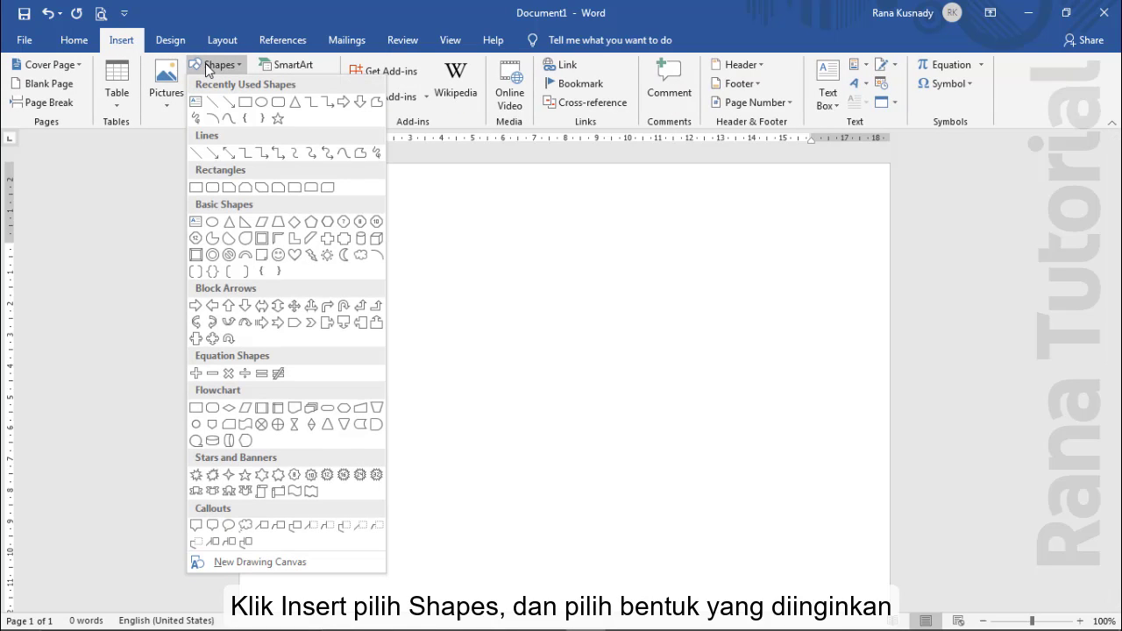
click(300, 406)
drag(342, 267, 722, 441)
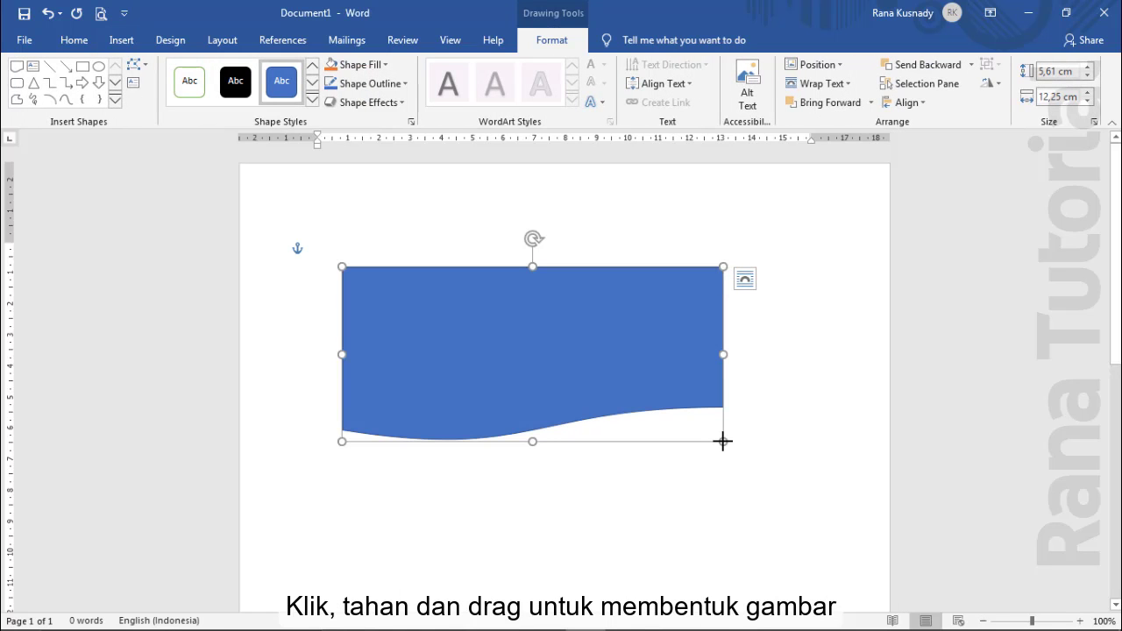
click(395, 91)
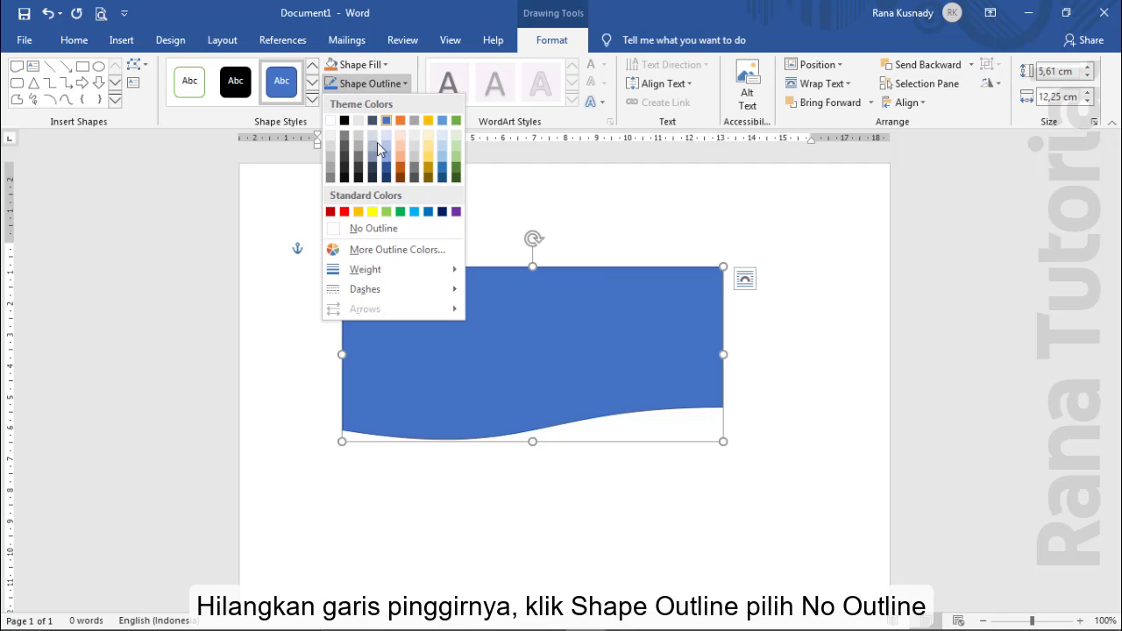
click(374, 230)
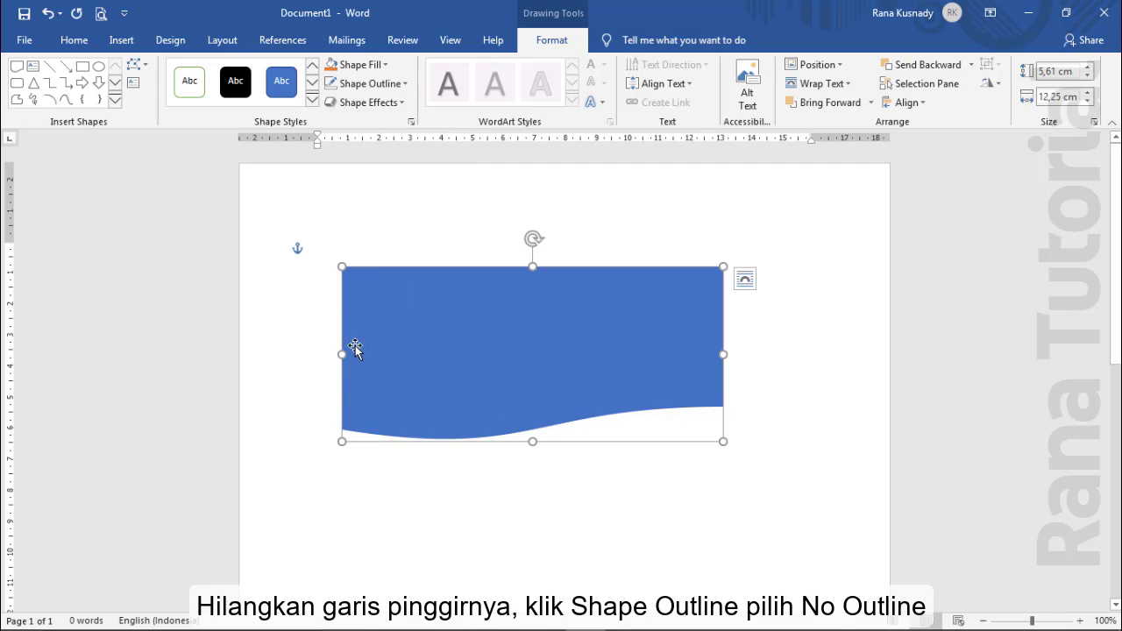
- Stretch the wave shape to the page's left, top and right edges, about 14 × 20.98 cm
drag(340, 353, 235, 353)
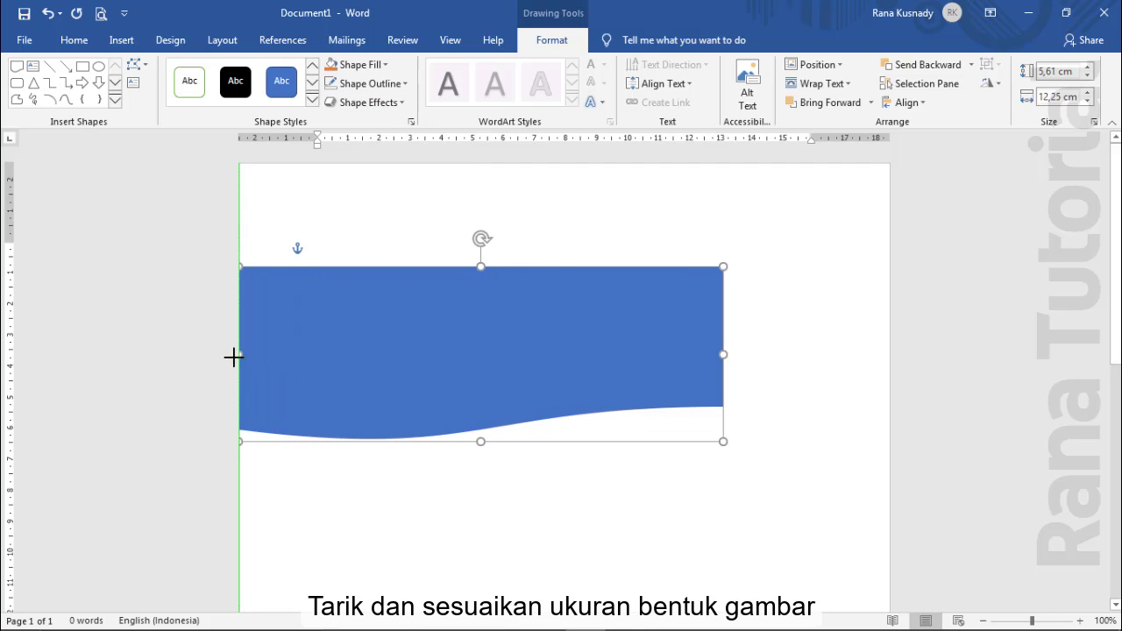
drag(482, 267, 478, 161)
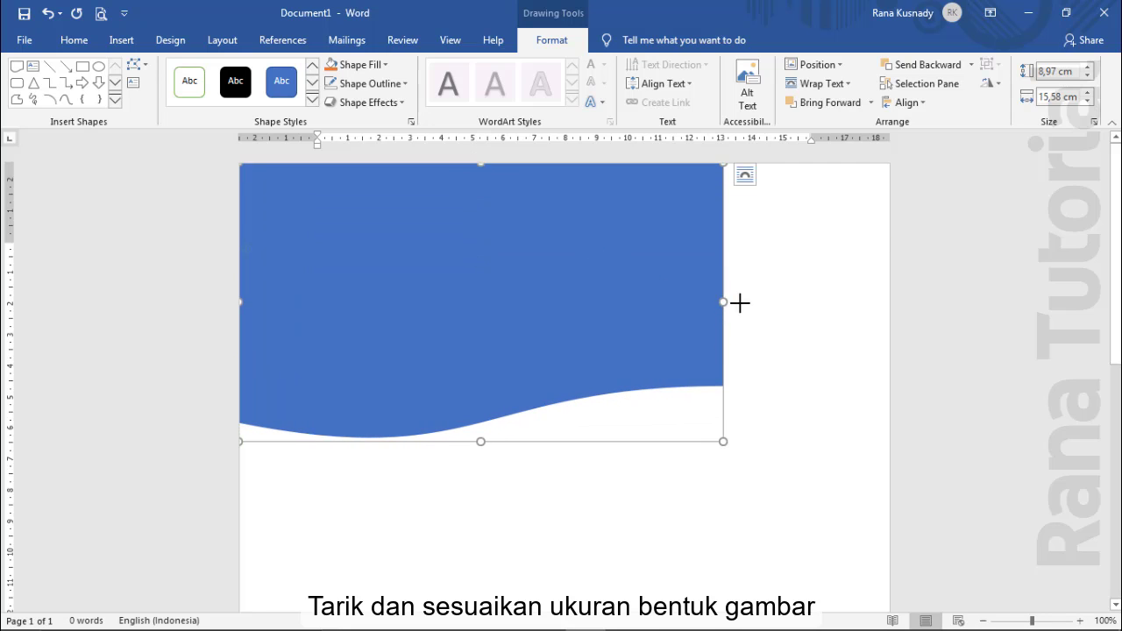
drag(724, 302, 892, 303)
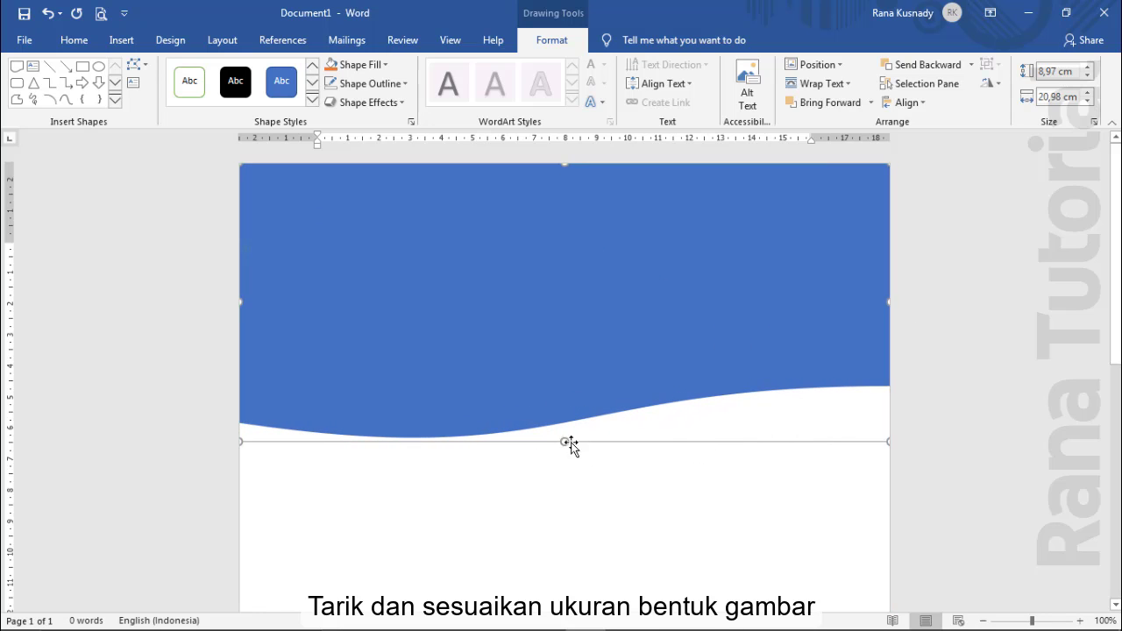
mouse_move(570, 442)
mouse_down()
mouse_move(554, 614)
mouse_move(554, 413)
mouse_move(593, 415)
mouse_up()
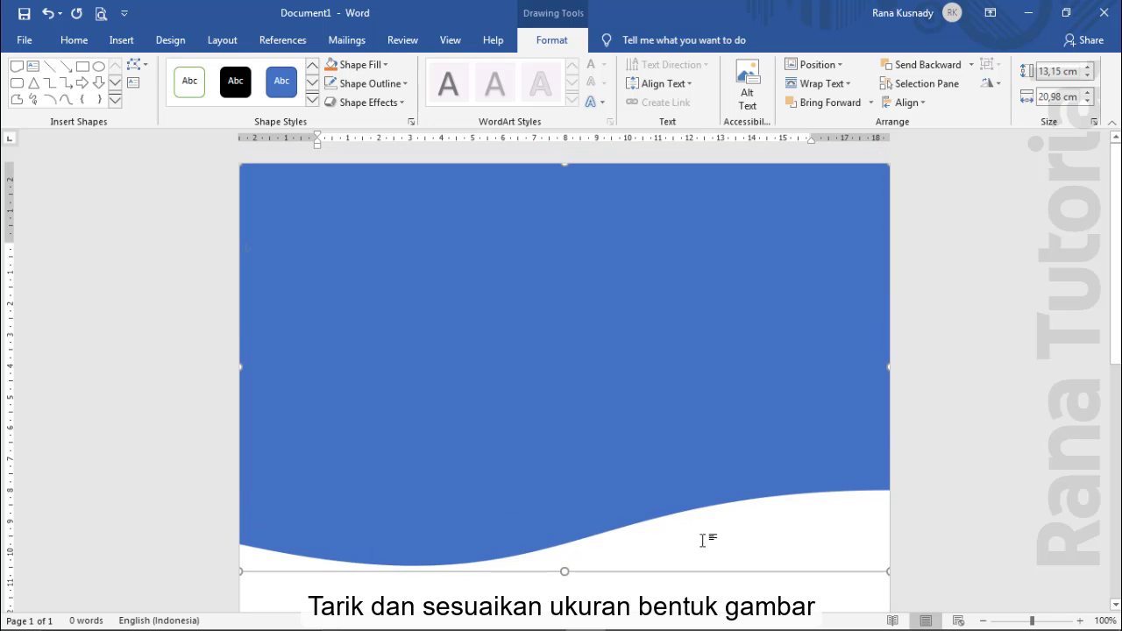
drag(566, 571, 567, 597)
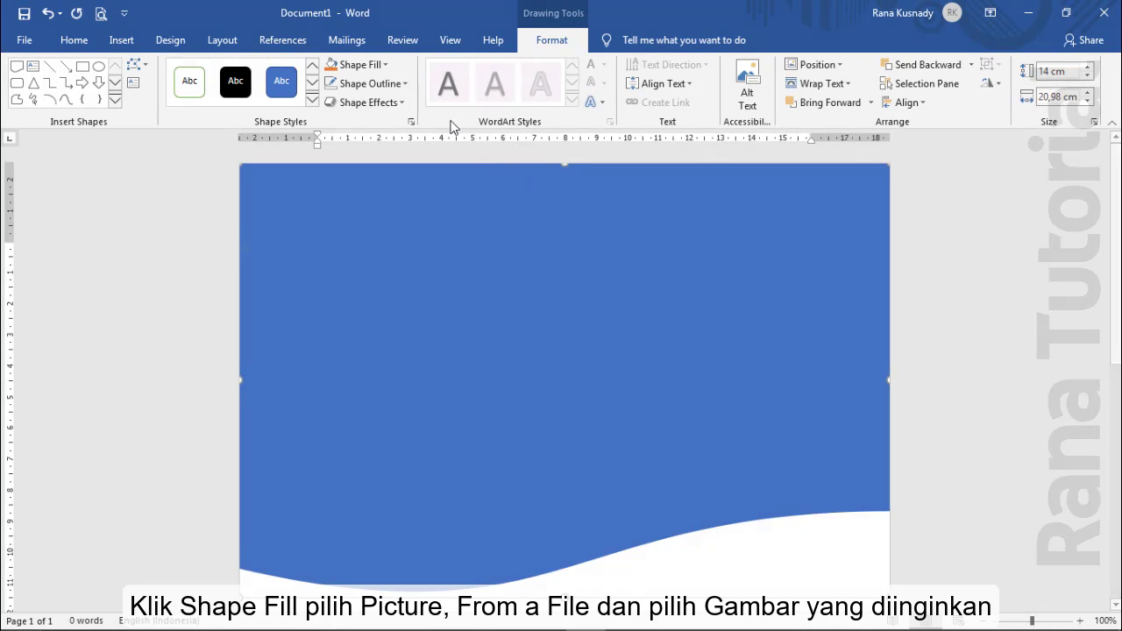
- Fill the wave shape with the Nature-climate marigold photo from a file
click(376, 67)
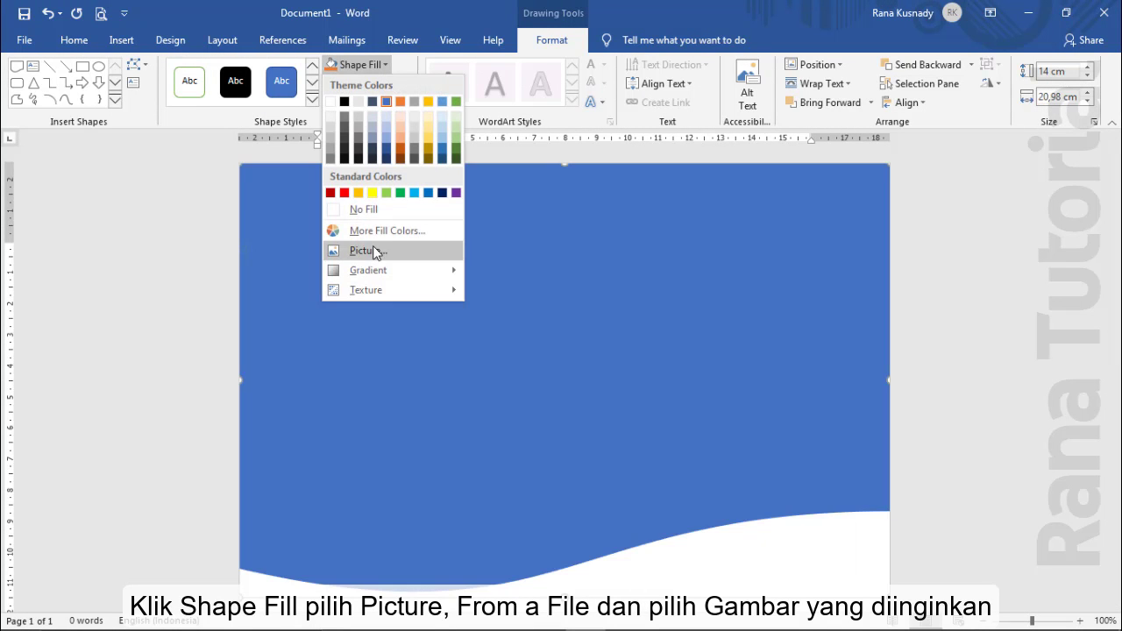
click(373, 251)
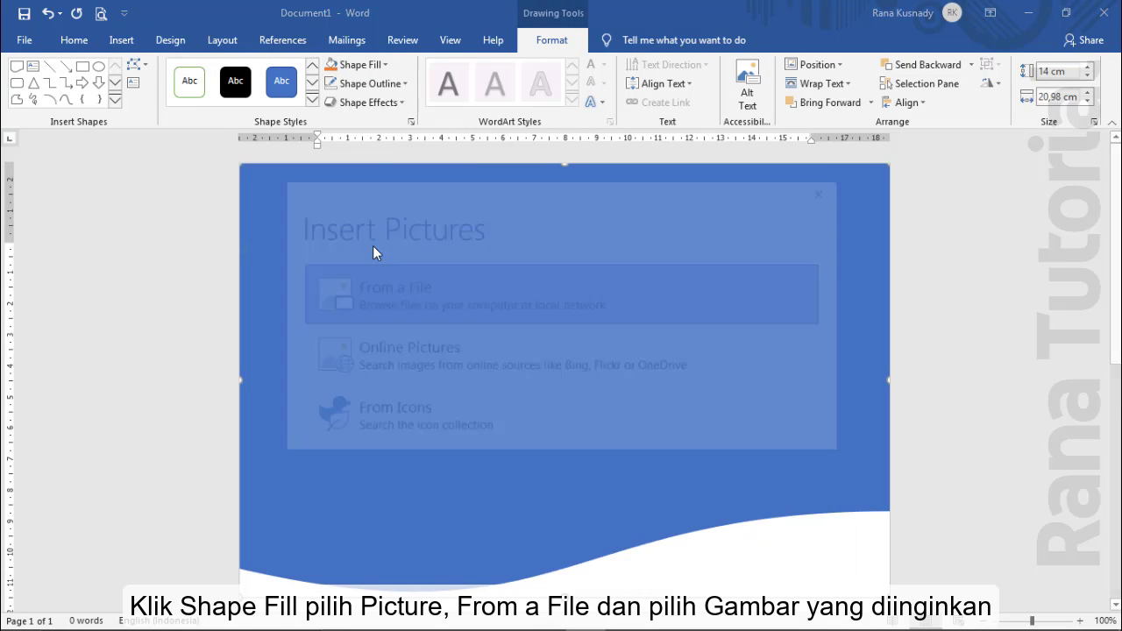
click(383, 282)
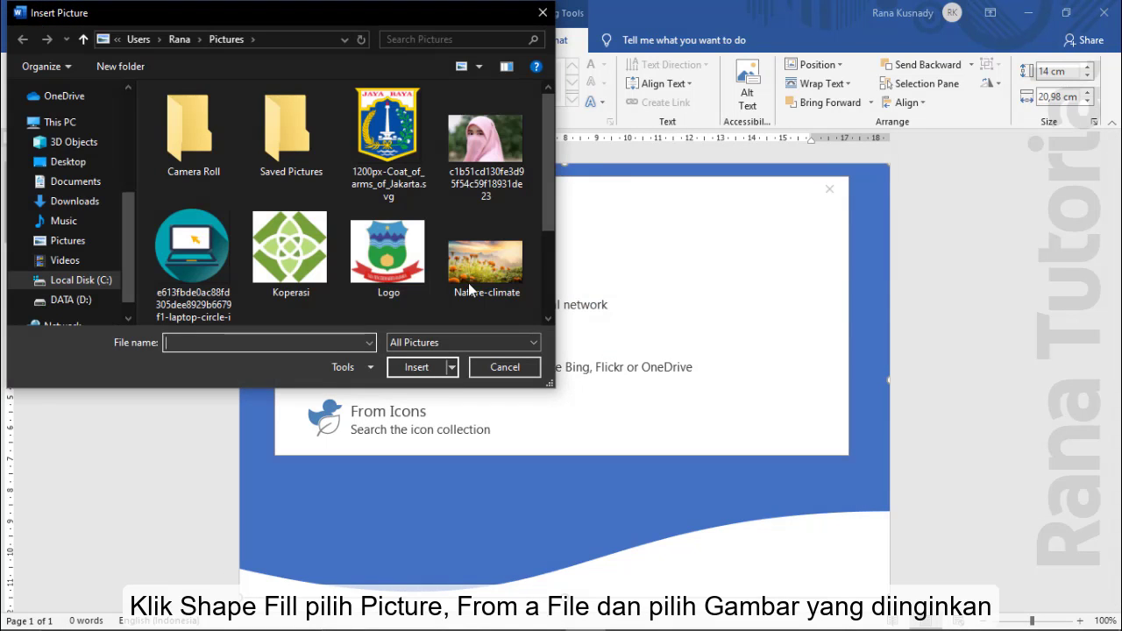
click(494, 279)
click(431, 369)
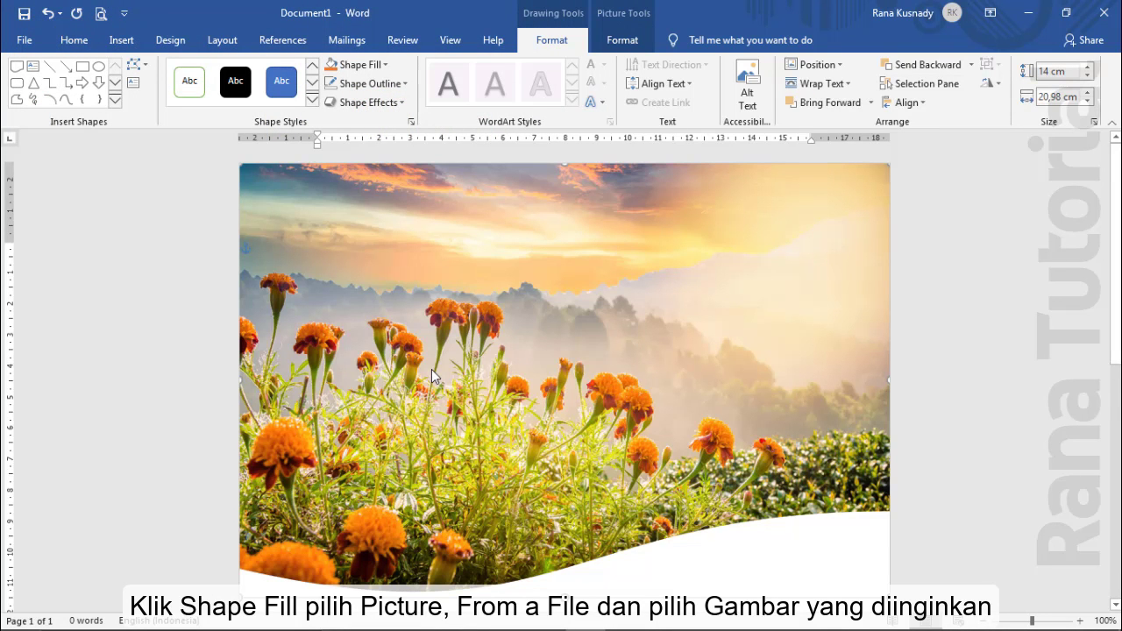
- Draw a second Flowchart Document shape over the photo and remove its outline
click(127, 46)
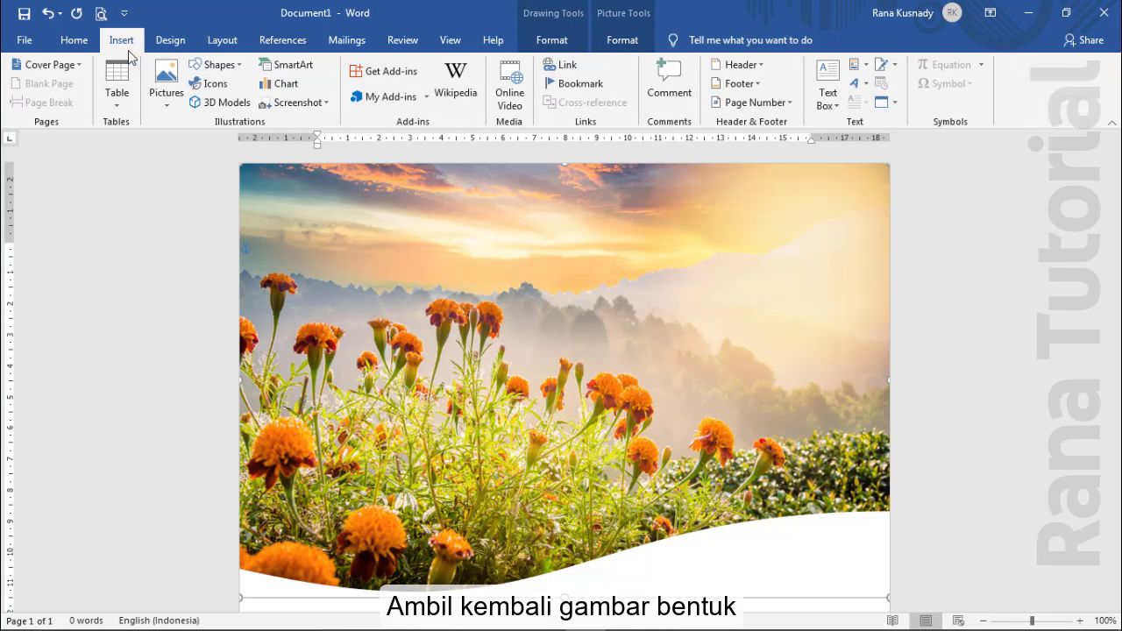
click(218, 68)
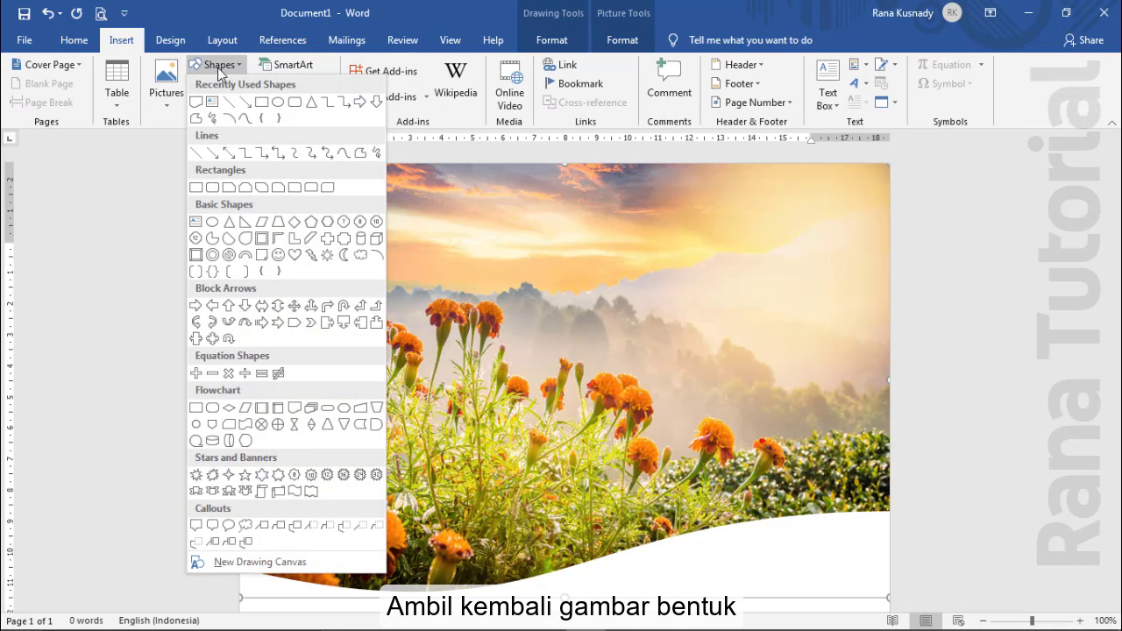
click(295, 407)
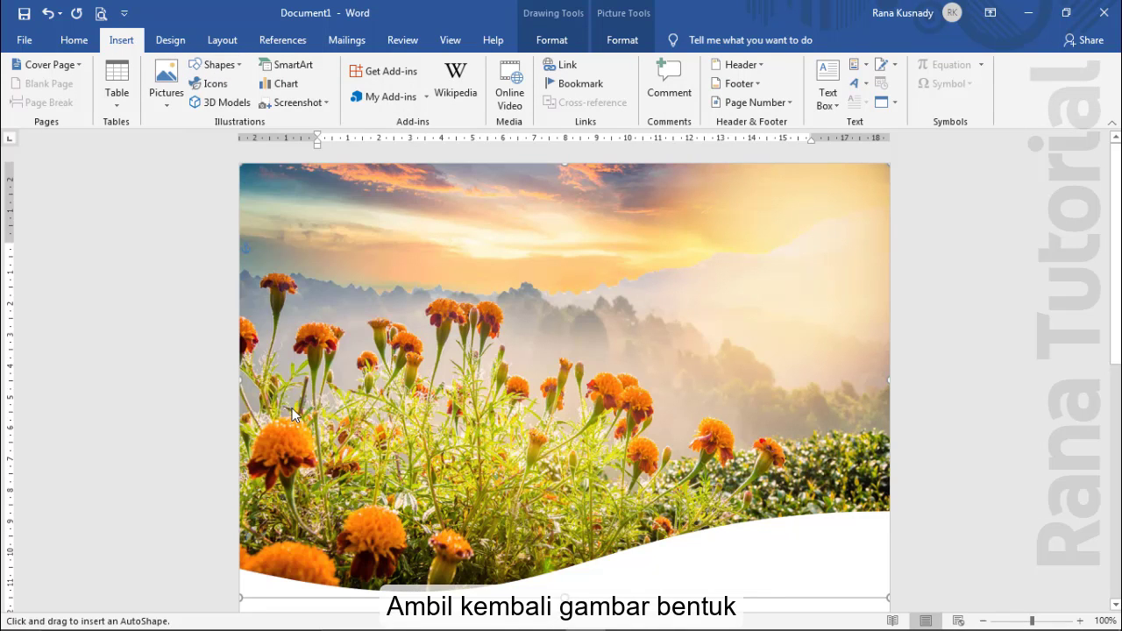
mouse_move(355, 214)
mouse_down()
mouse_move(765, 469)
mouse_move(807, 528)
mouse_up()
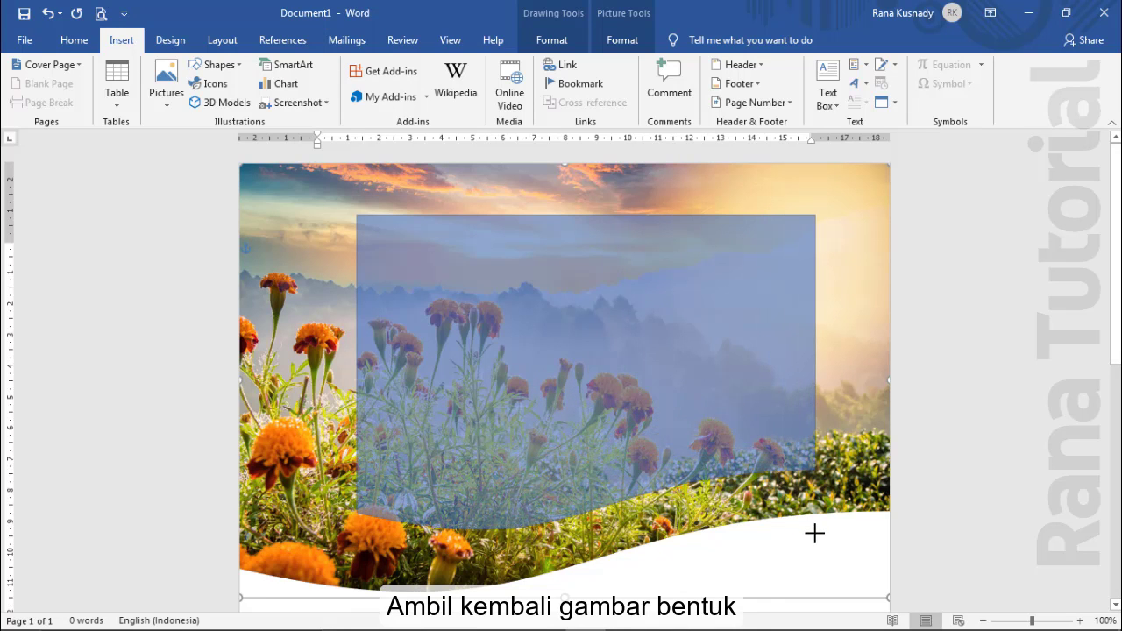
drag(806, 528, 816, 535)
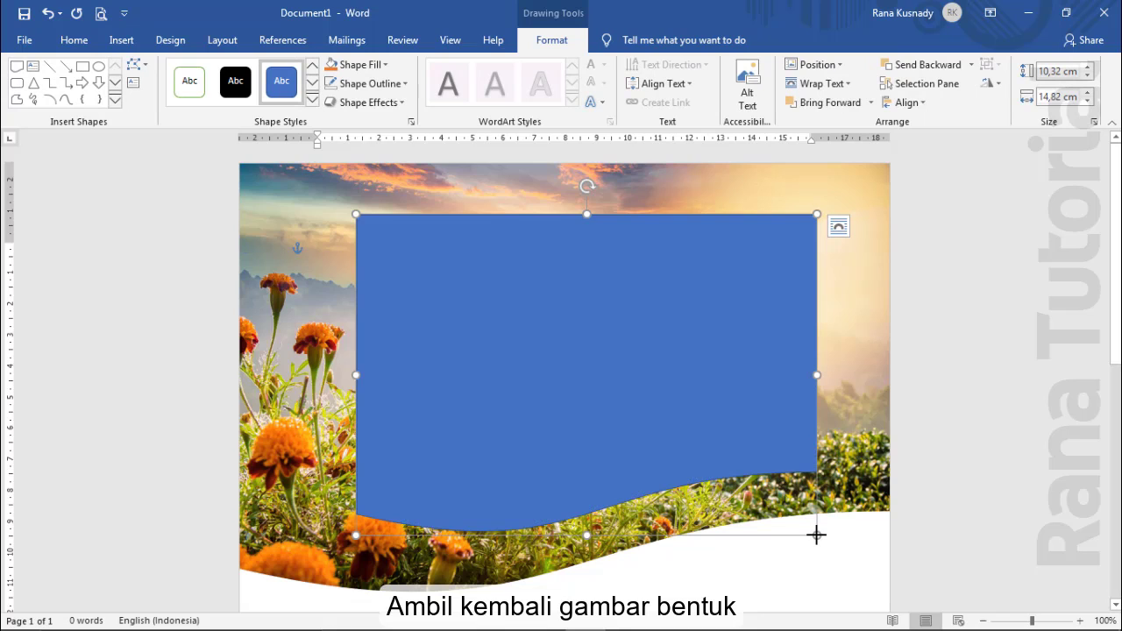
click(359, 85)
click(364, 226)
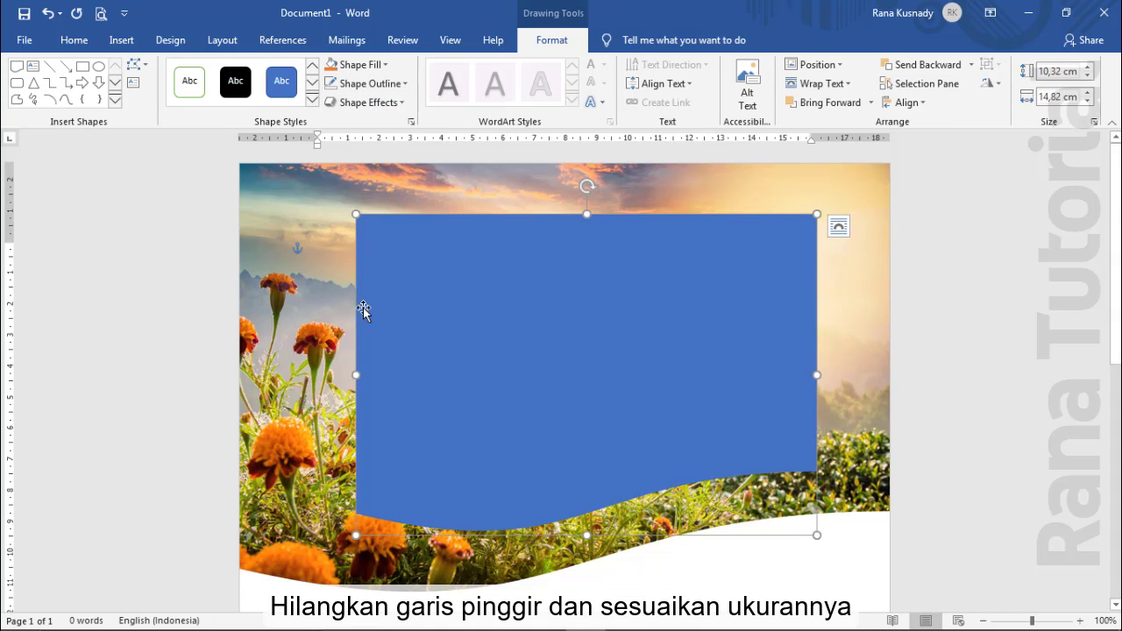
- Stretch the second wave shape to the left and right page edges and the page top
drag(353, 374, 239, 374)
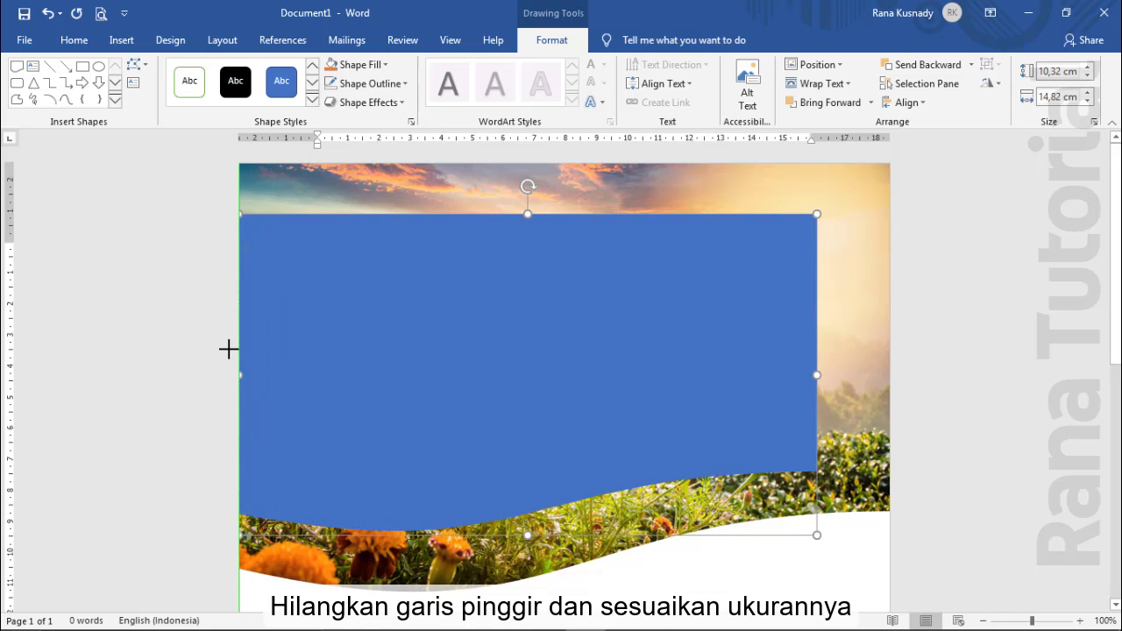
drag(816, 372, 893, 372)
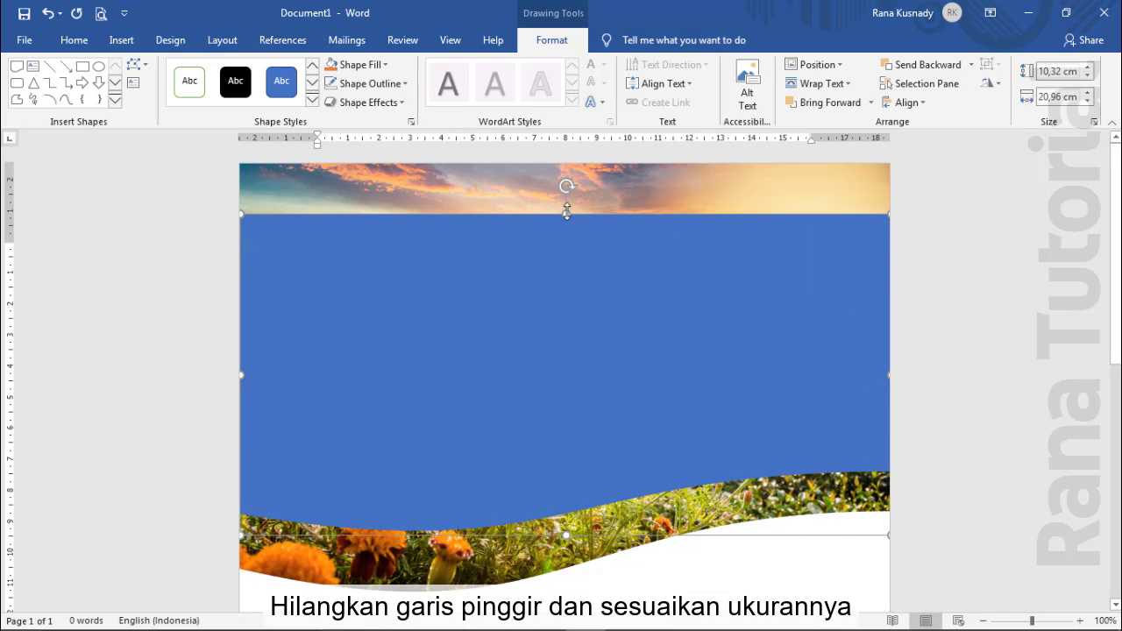
drag(565, 210, 572, 163)
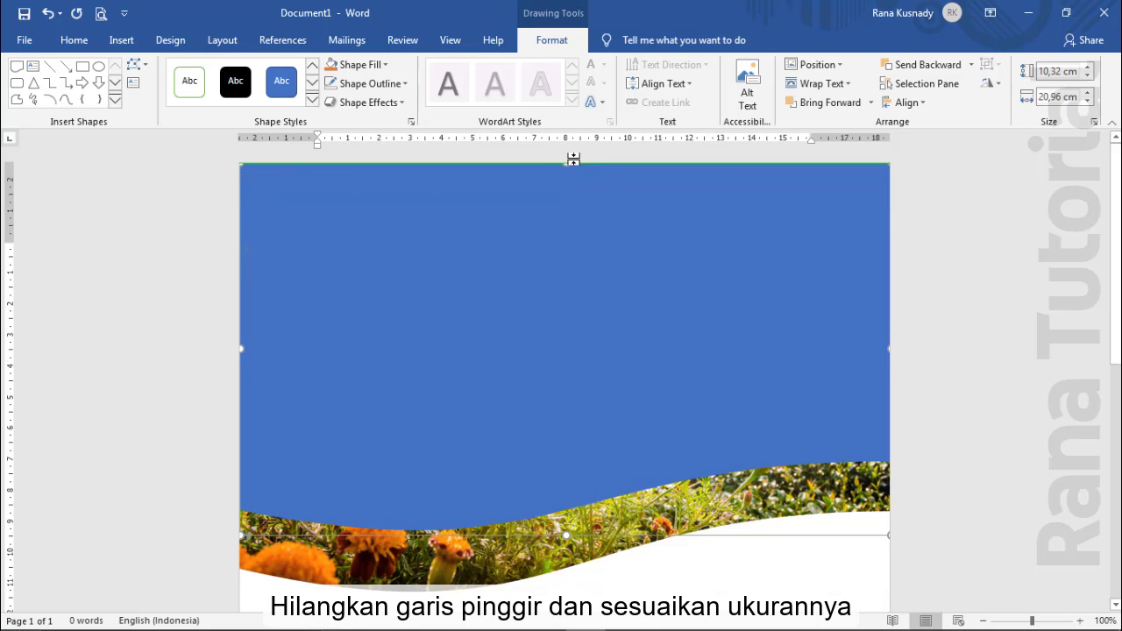
- Fill the second shape Gold Lighter 60%, shift it down and tilt it slightly
click(379, 67)
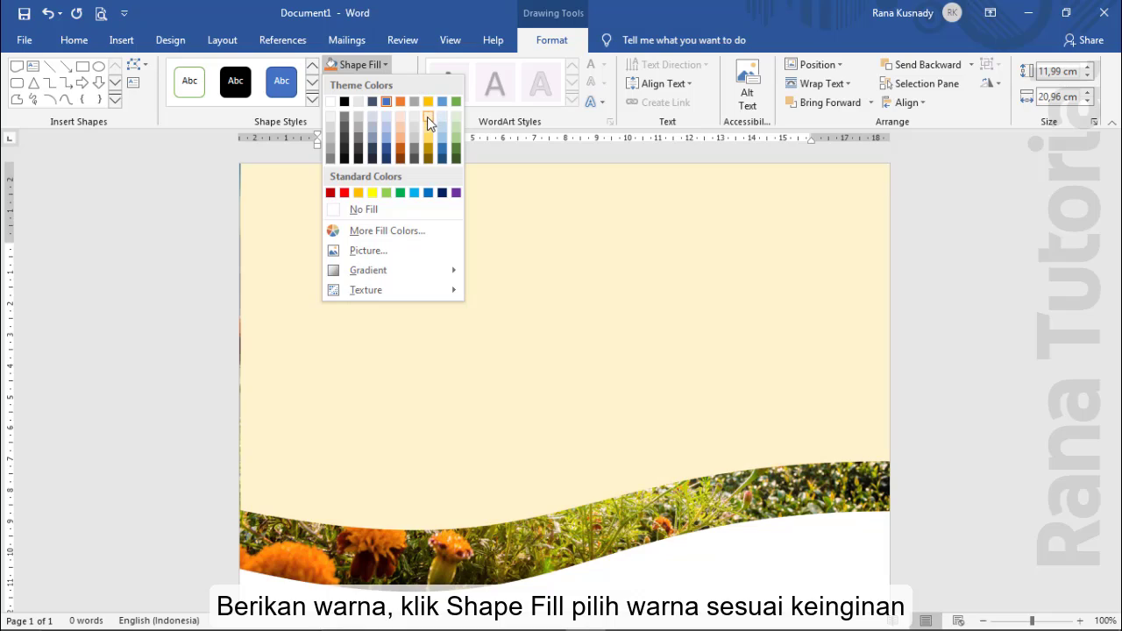
click(428, 129)
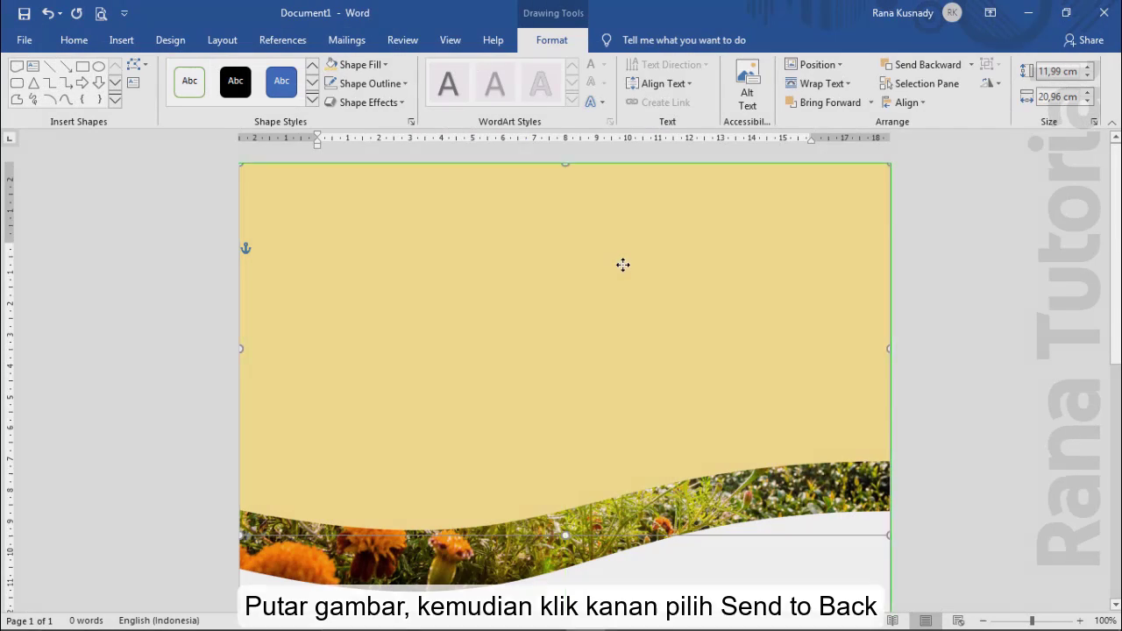
drag(621, 263, 621, 295)
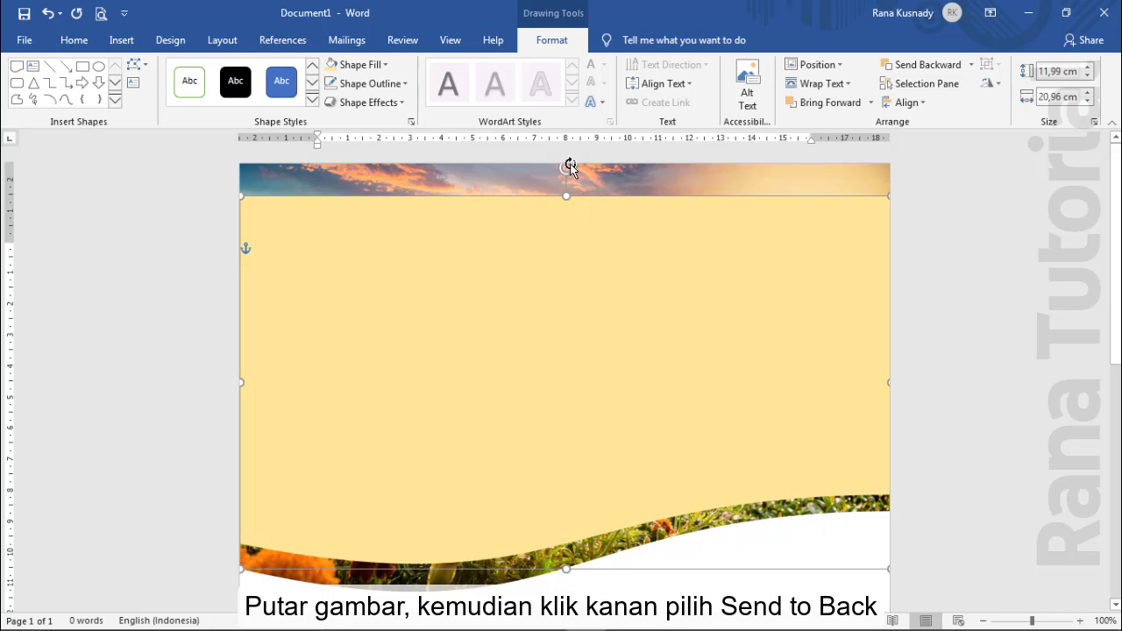
drag(570, 167, 601, 173)
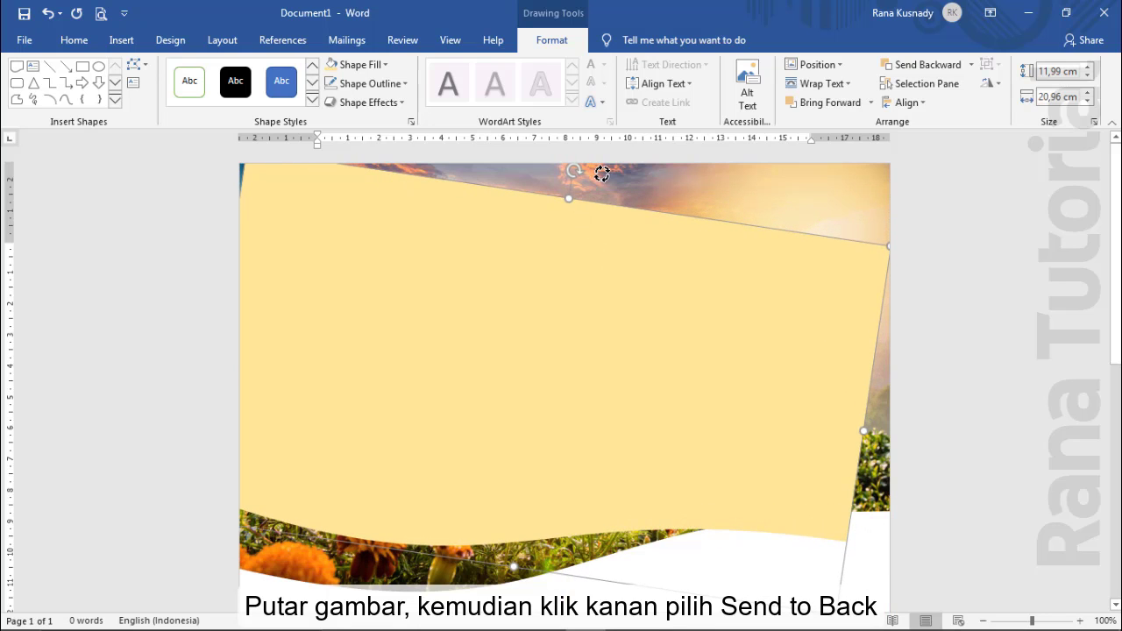
- Send the gold shape behind the photo and fine-tune its position and tilt
right_click(639, 292)
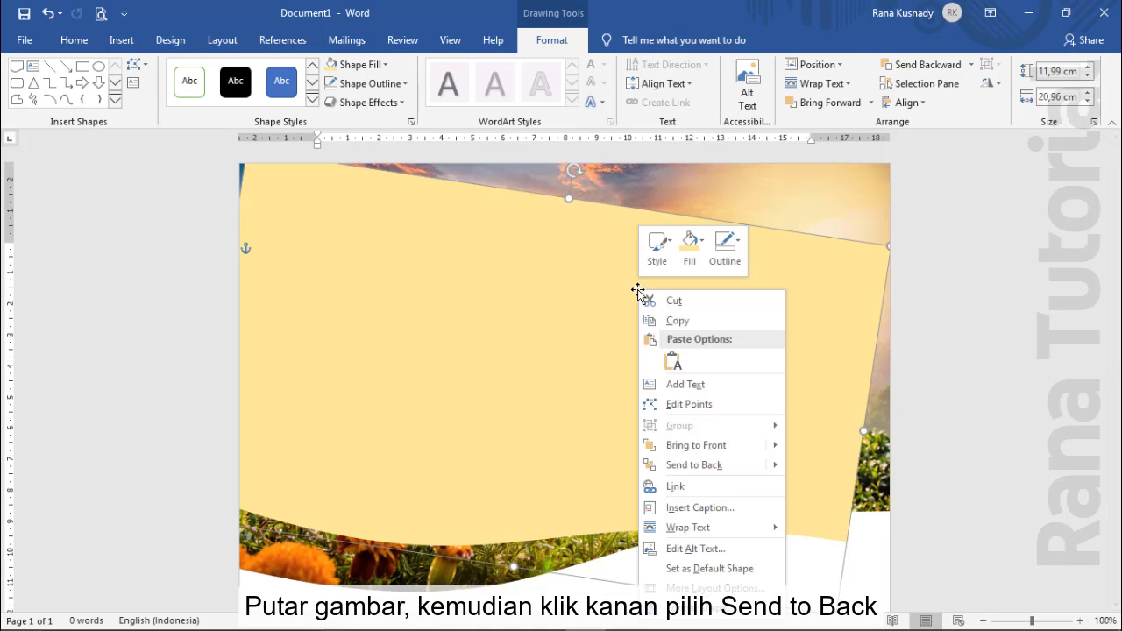
click(692, 464)
drag(813, 519, 880, 527)
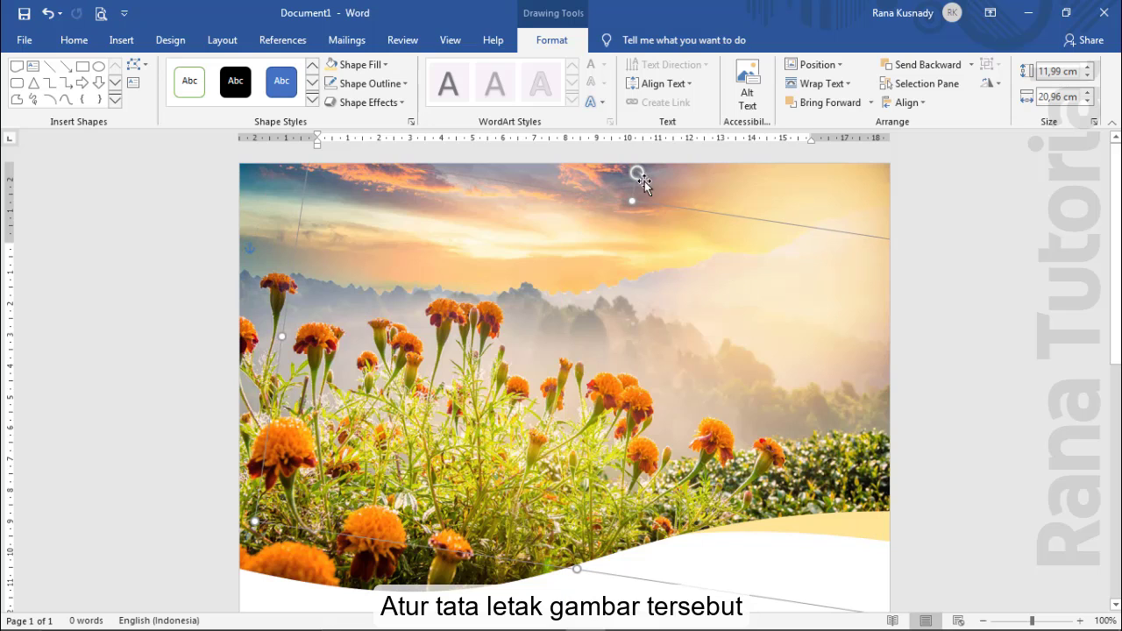
drag(637, 172, 642, 172)
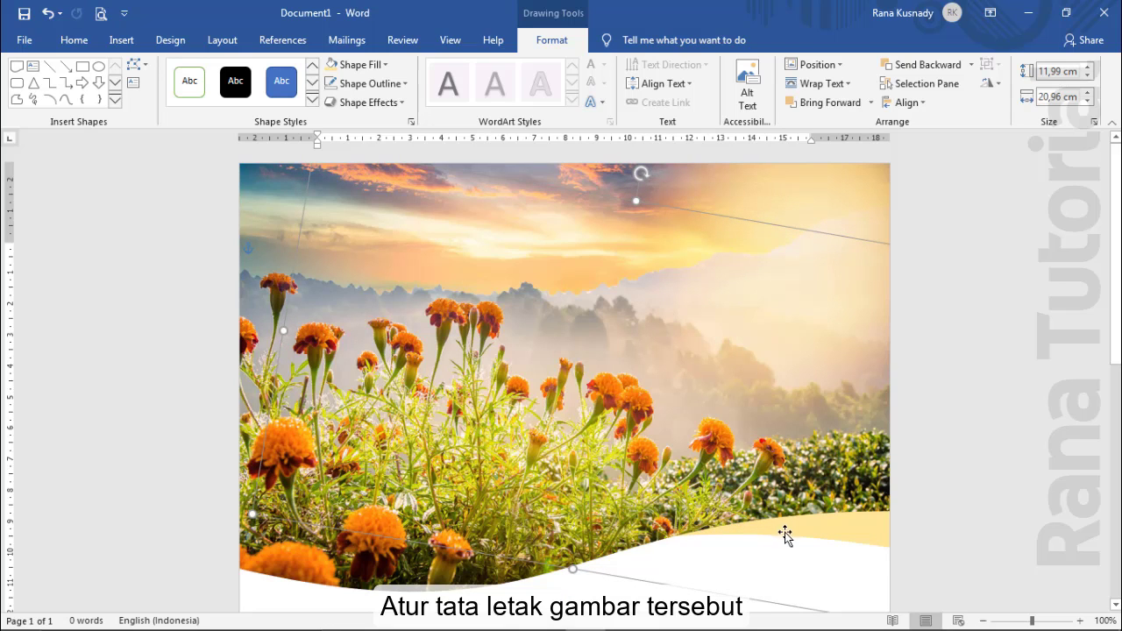
drag(785, 535, 791, 551)
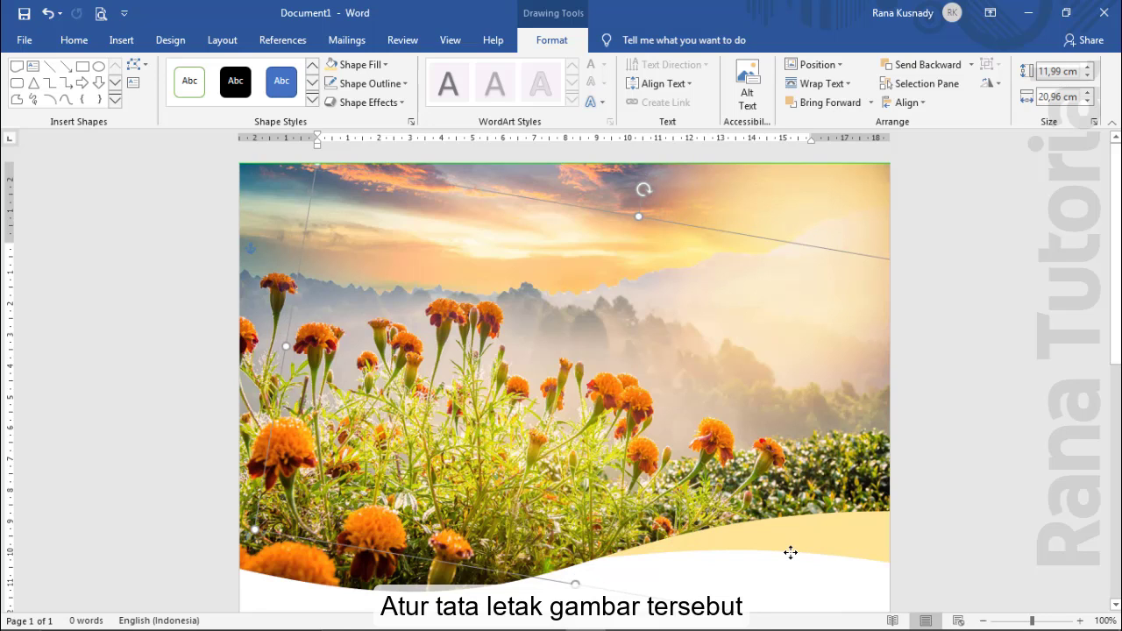
click(935, 510)
scroll(934, 510, down, 2)
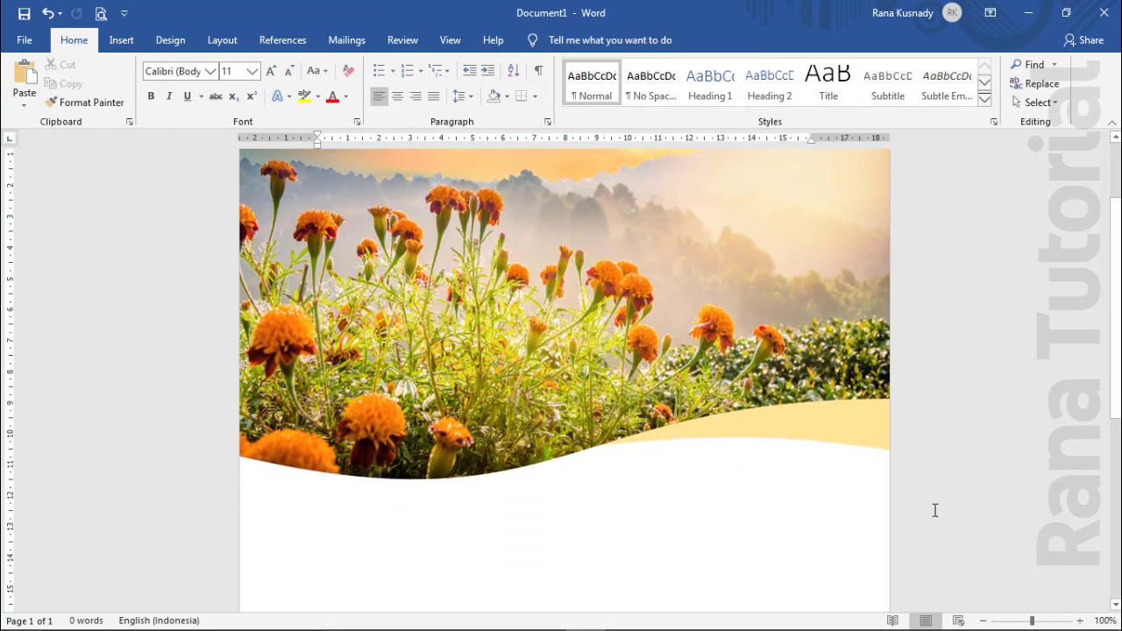
click(124, 40)
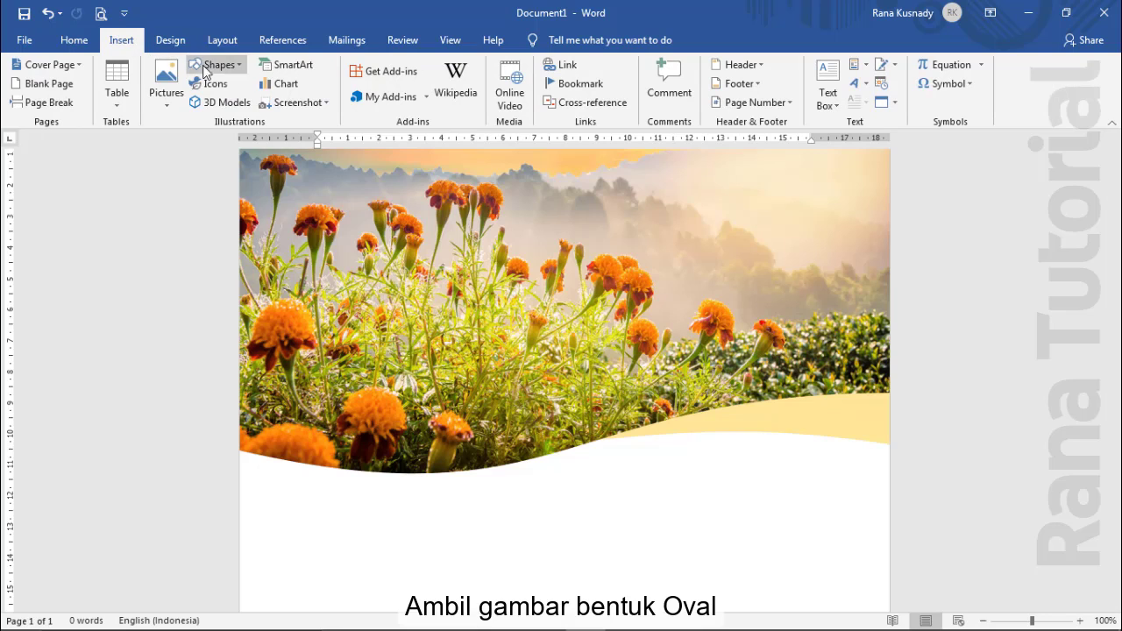
- Draw an oval circle over the photo's lower-left corner
click(218, 67)
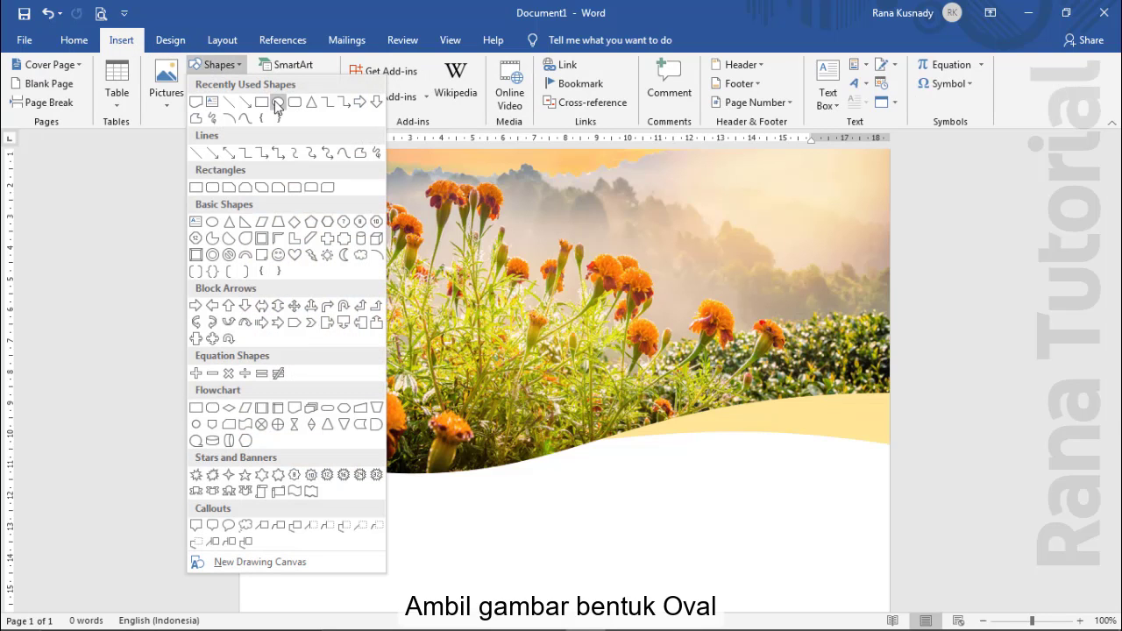
click(277, 102)
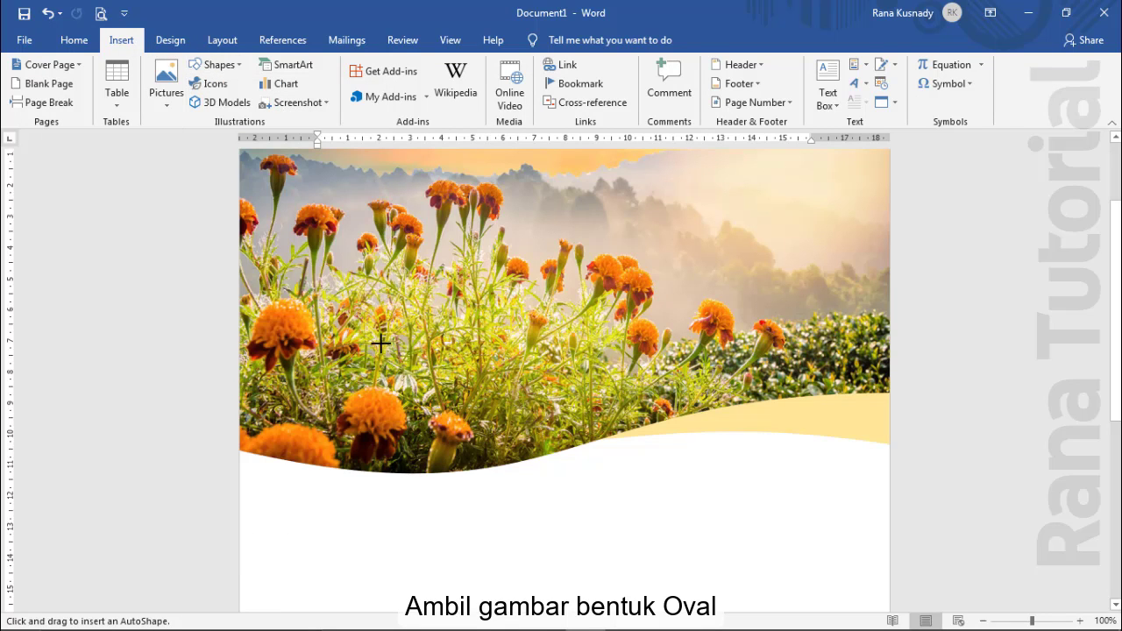
drag(350, 317, 575, 539)
mouse_move(491, 443)
mouse_down()
mouse_move(406, 422)
mouse_move(416, 429)
mouse_up()
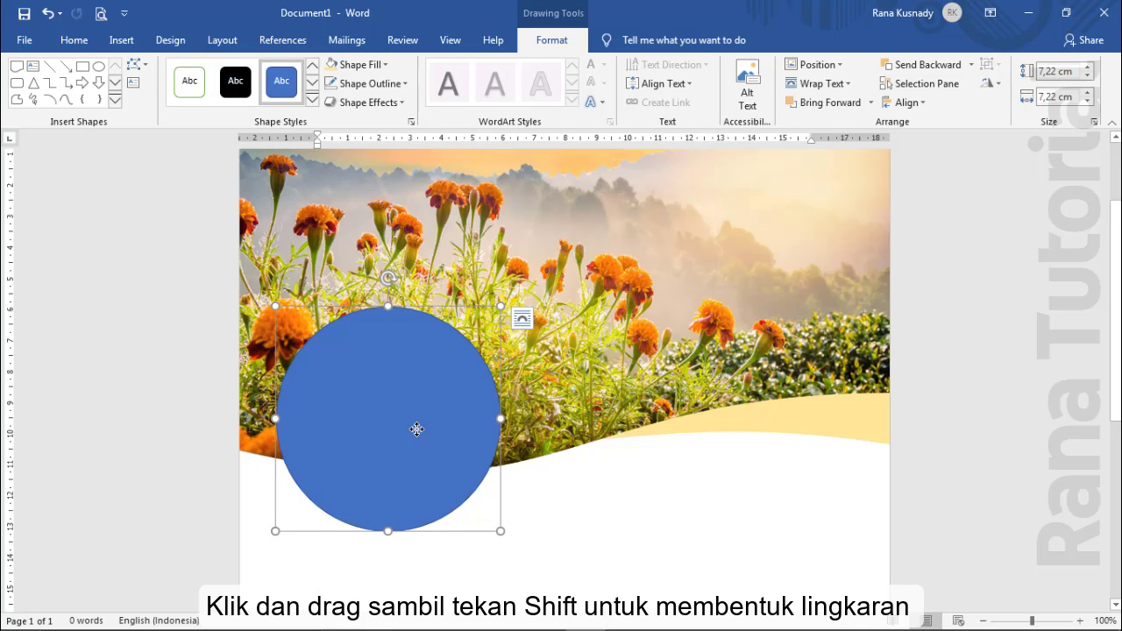
- Give the circle a gold fill and a 6 pt white outline, nudging it left
click(381, 67)
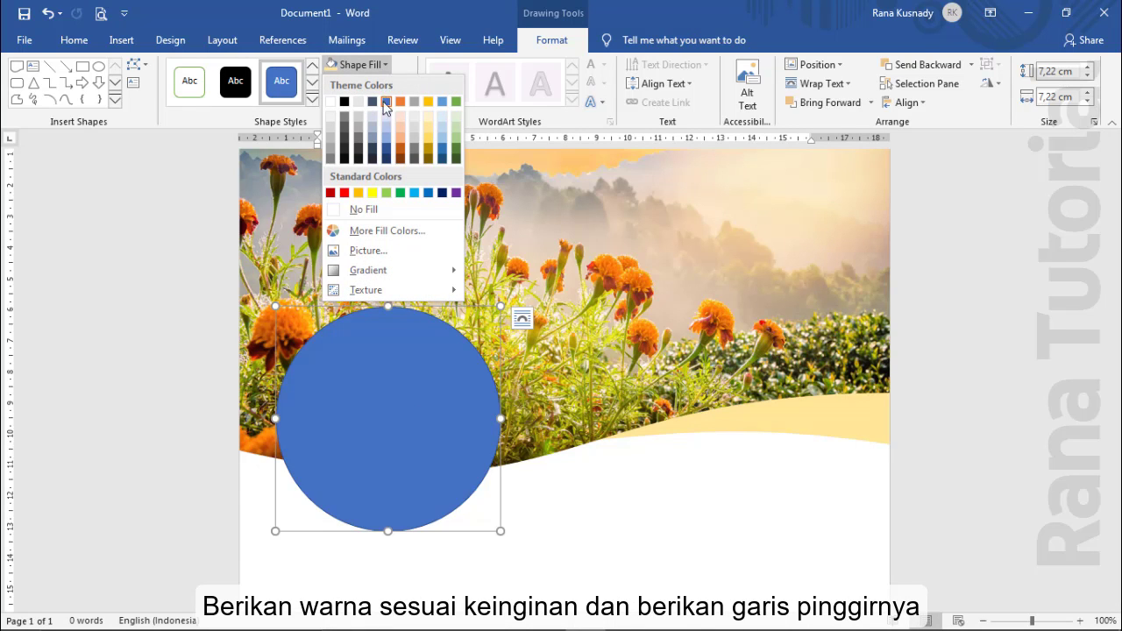
click(359, 194)
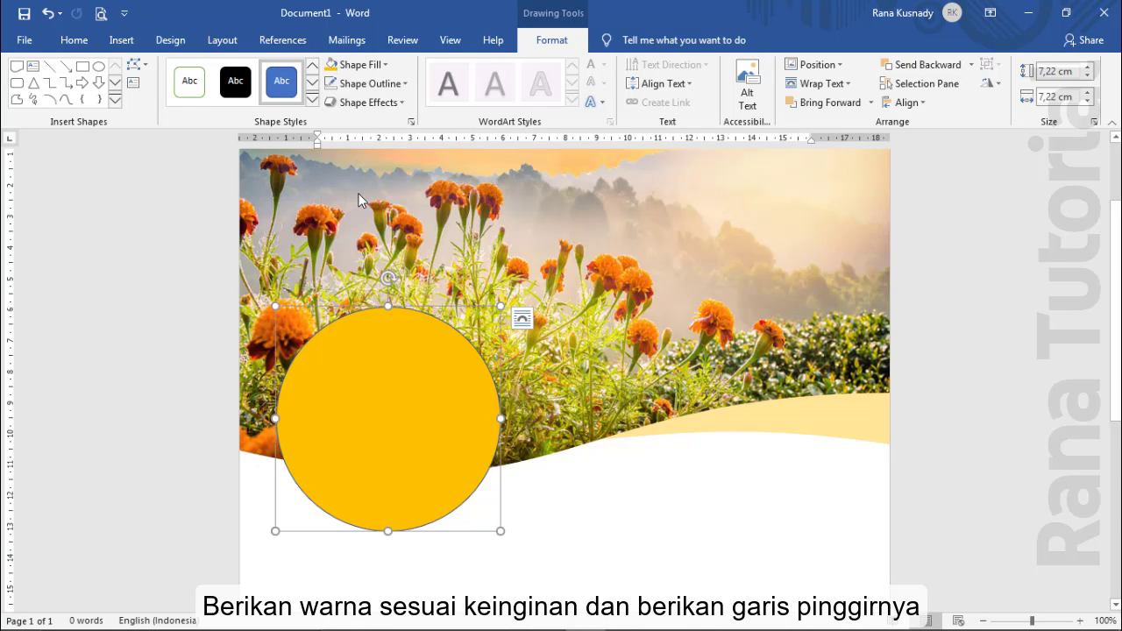
click(391, 88)
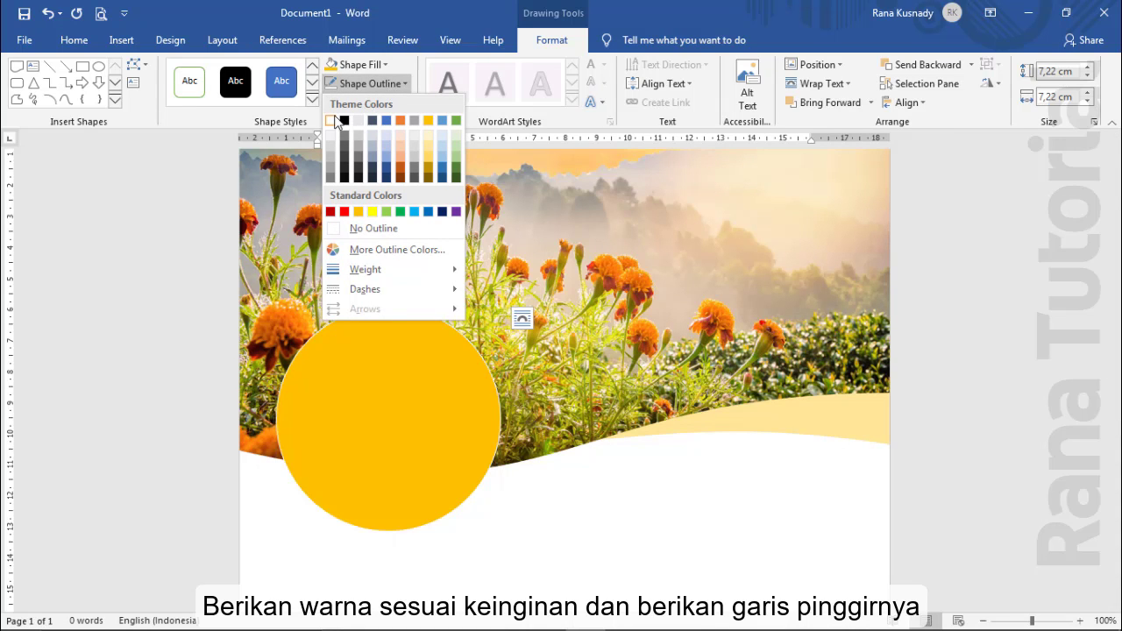
click(338, 119)
click(369, 90)
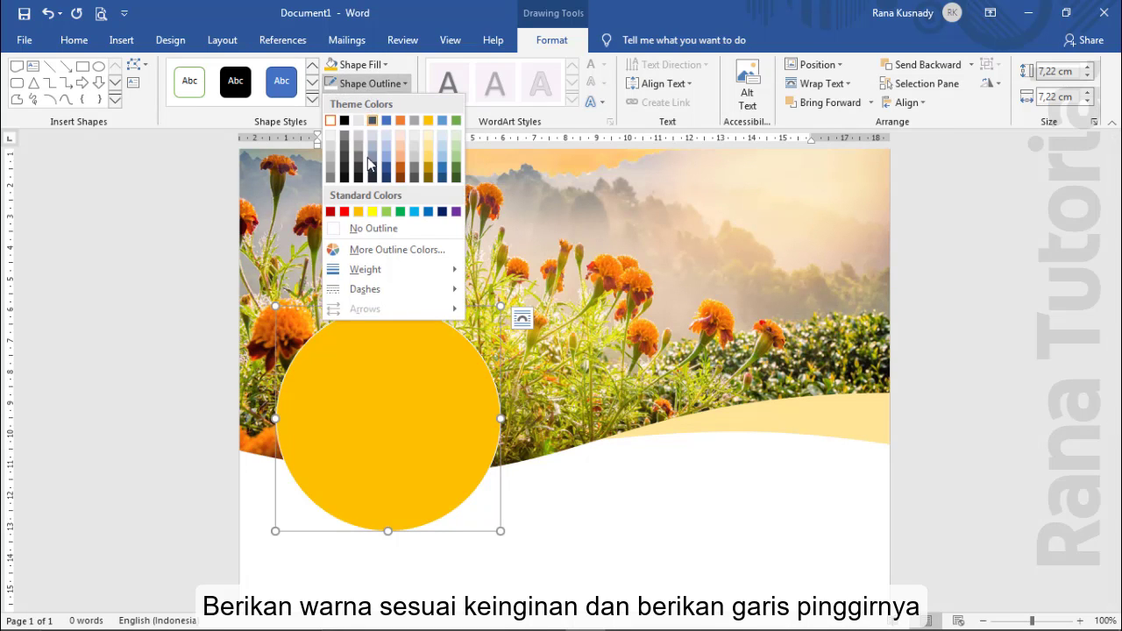
mouse_move(369, 274)
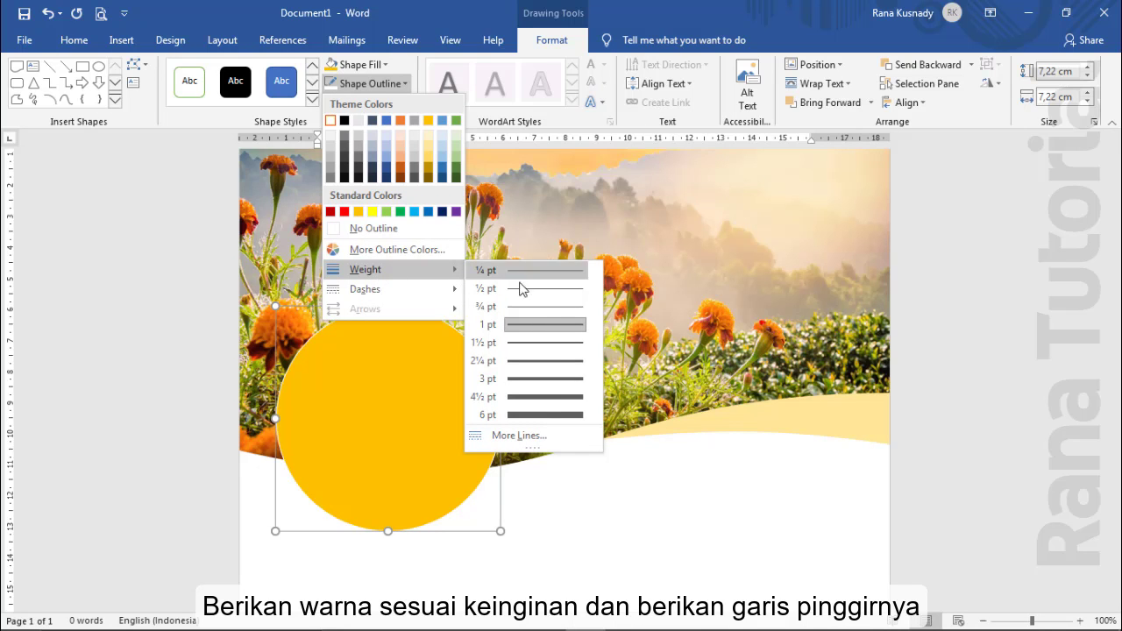
click(538, 412)
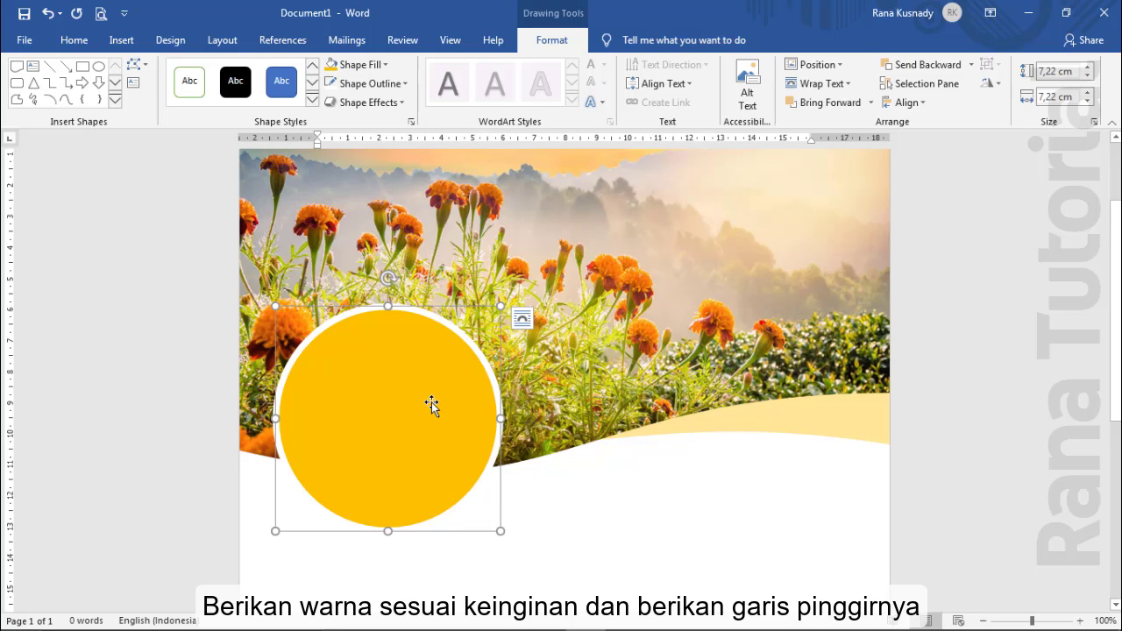
key(Left)
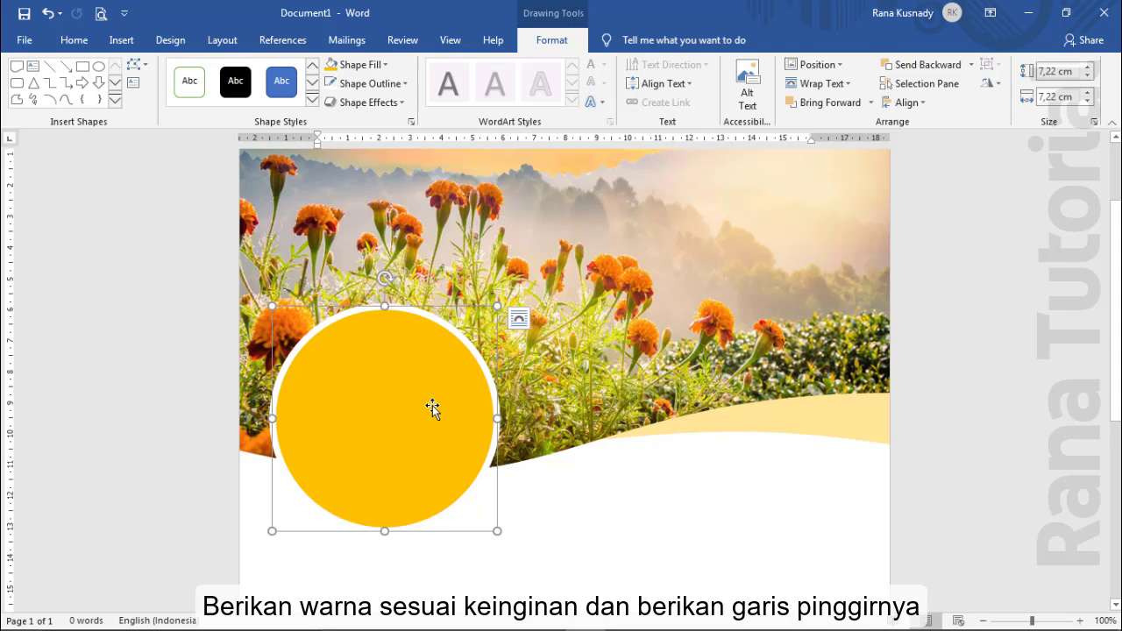
- Type '01' and 'Januari' on two lines inside the circle with 0 pt spacing after
right_click(432, 405)
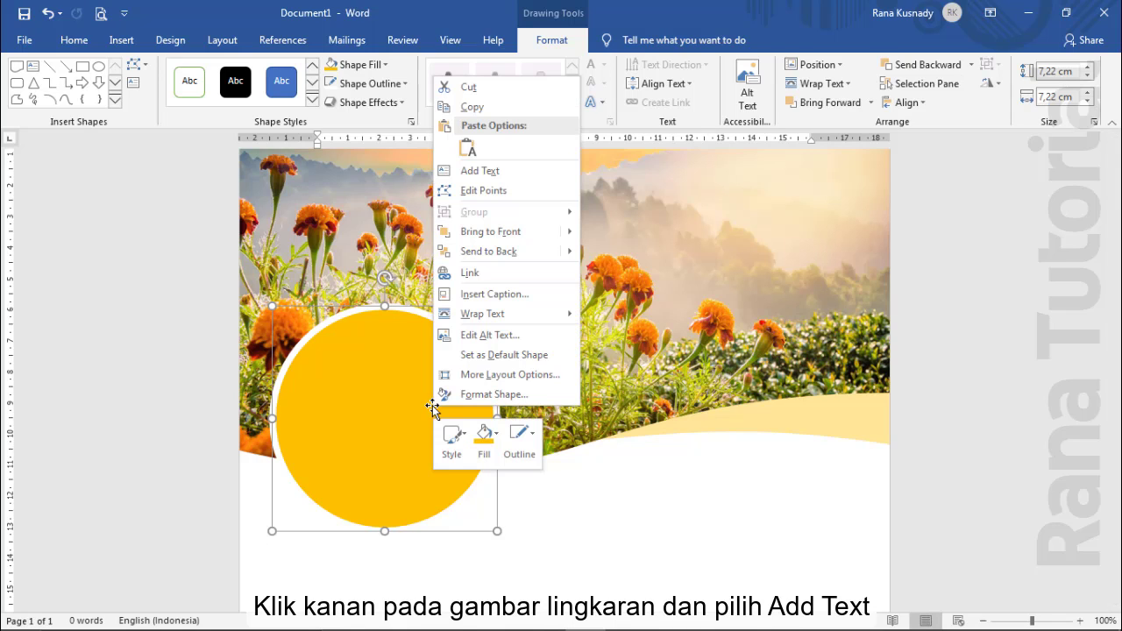
click(503, 170)
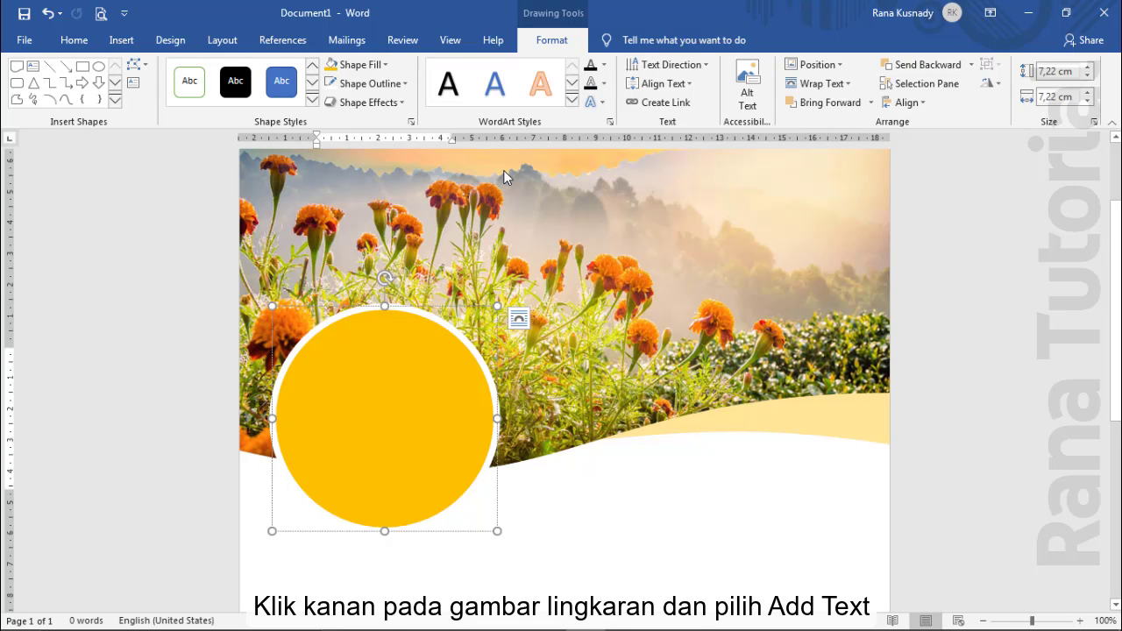
click(219, 41)
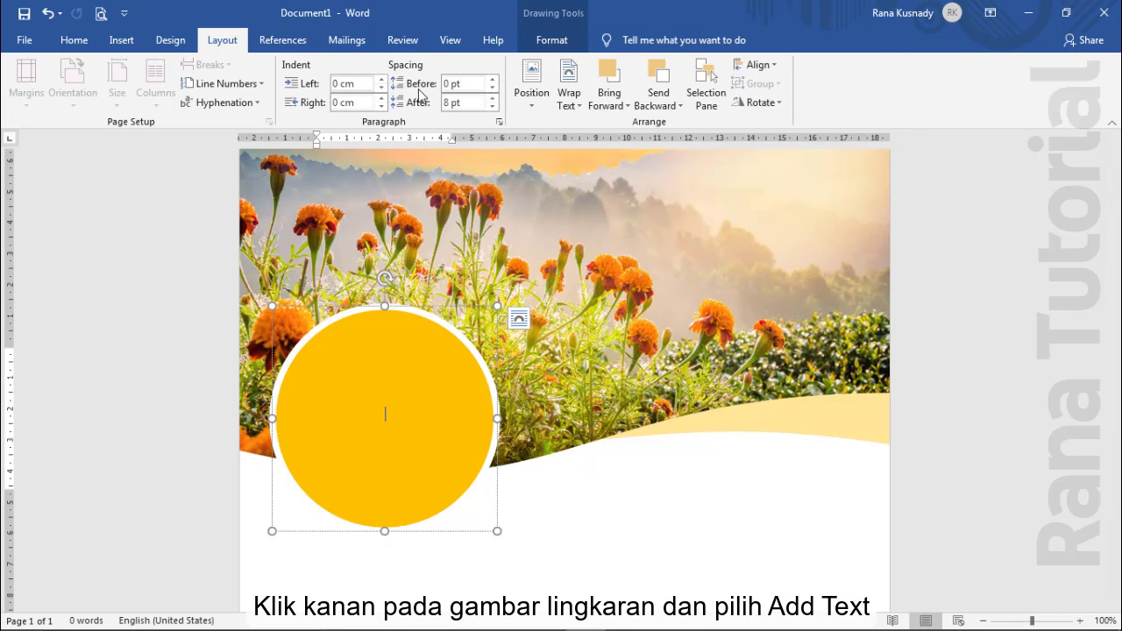
click(492, 107)
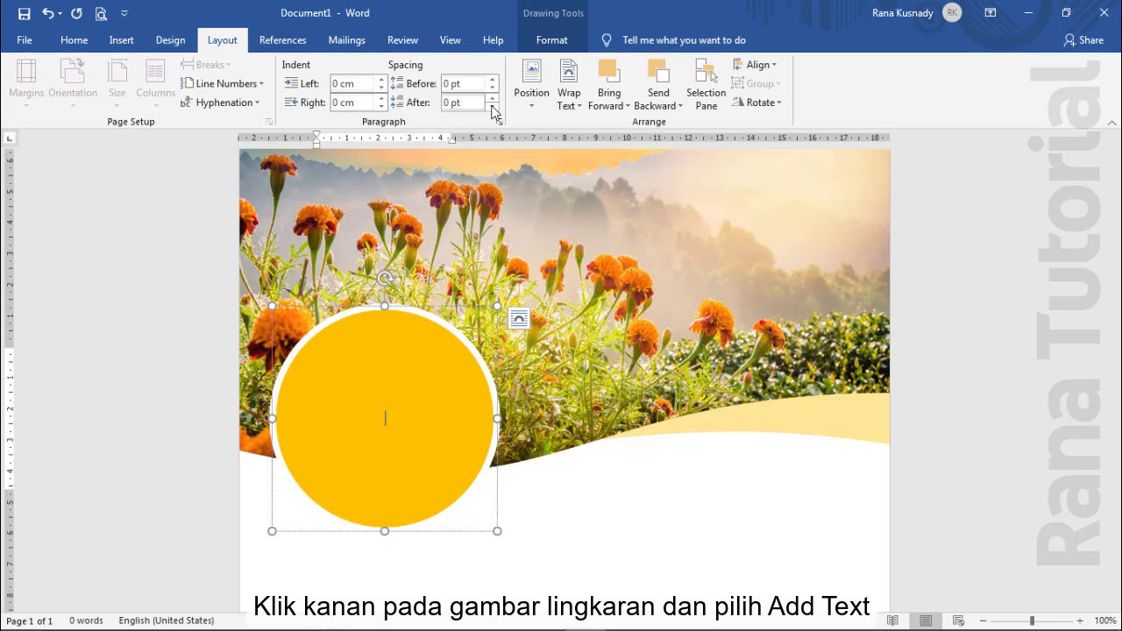
text(O)
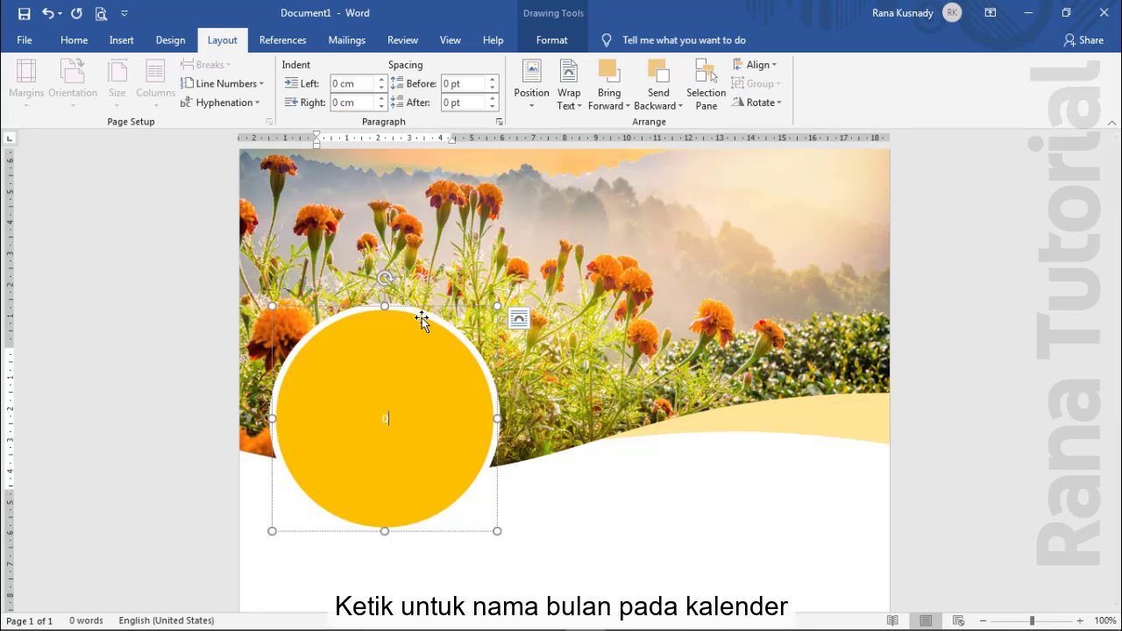
text(1)
key(Return)
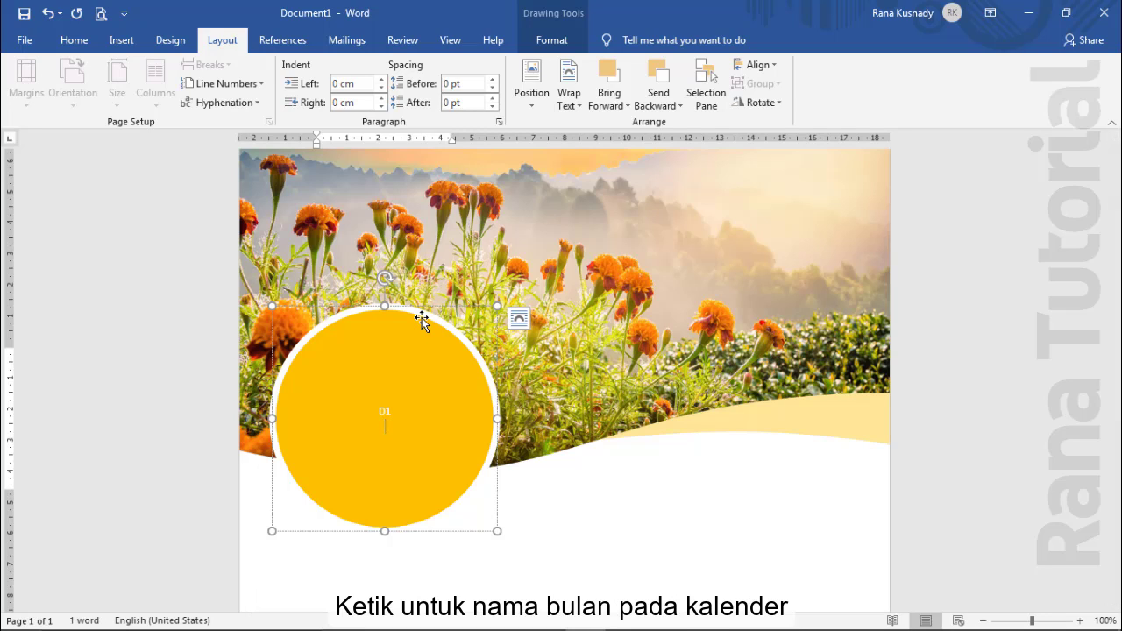
text(Januar)
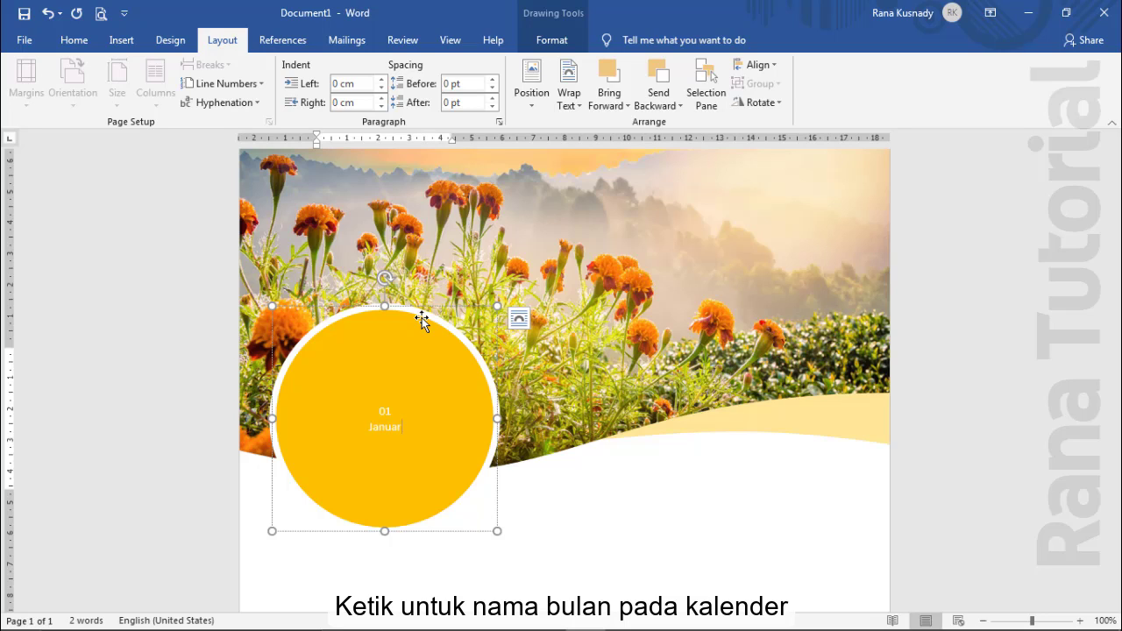
text(i)
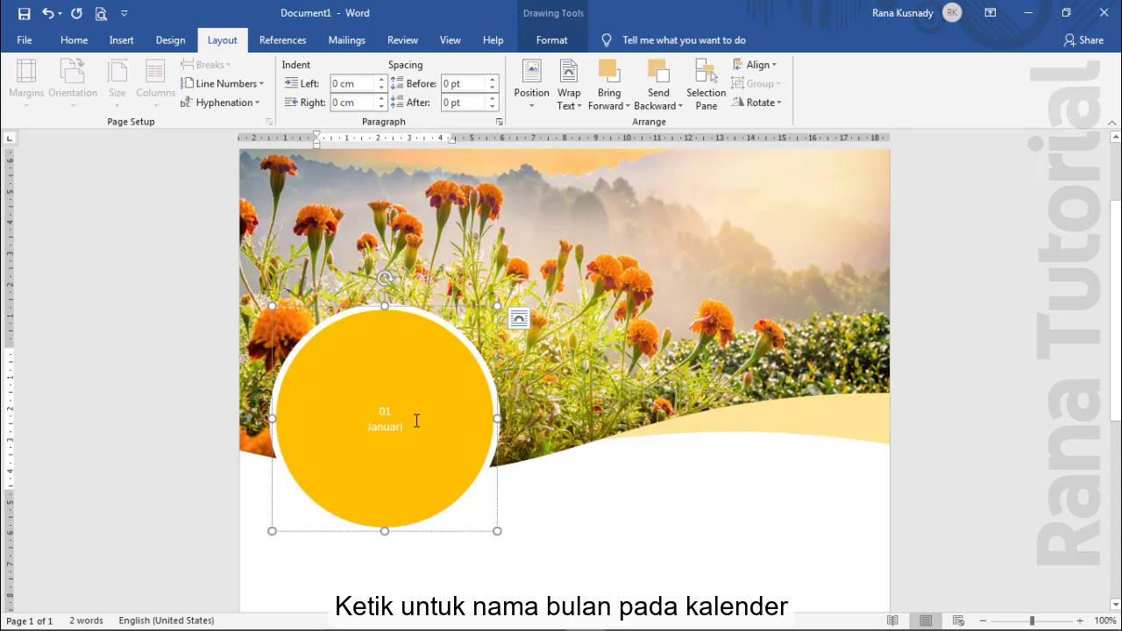
drag(409, 489, 368, 402)
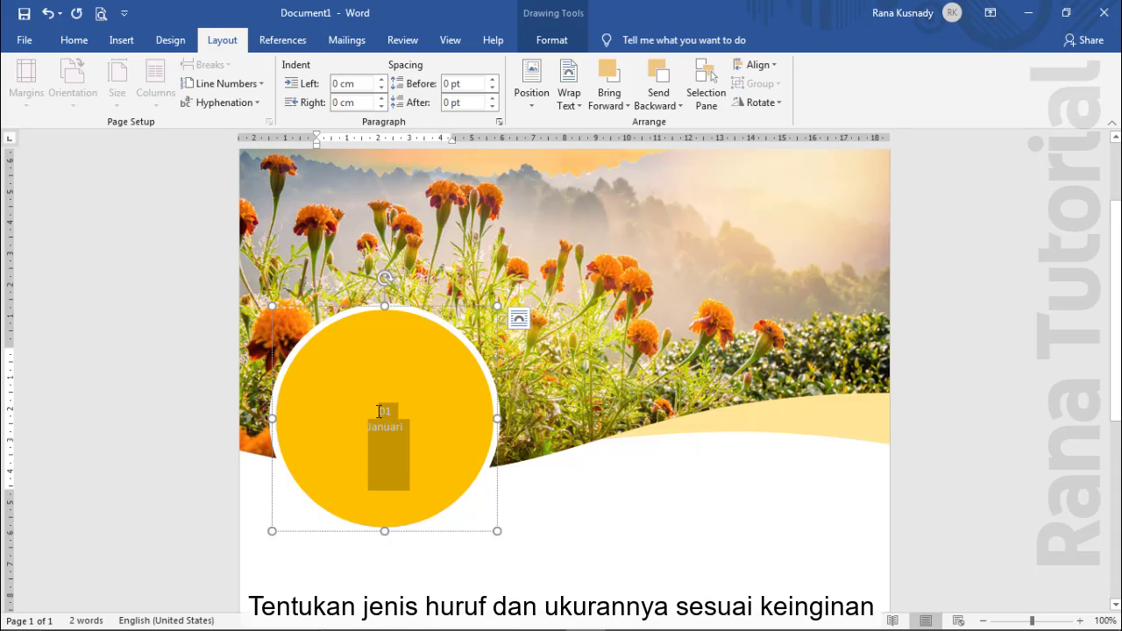
- Format the circle text as bold Bookman Old Style, 28 pt
click(75, 41)
click(210, 72)
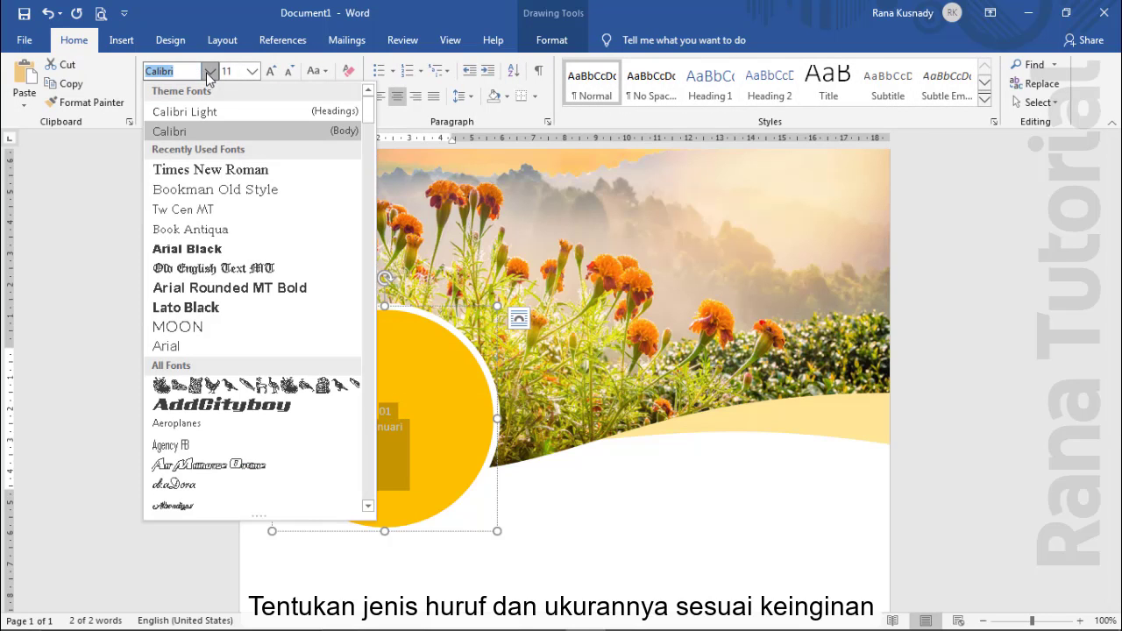
click(203, 192)
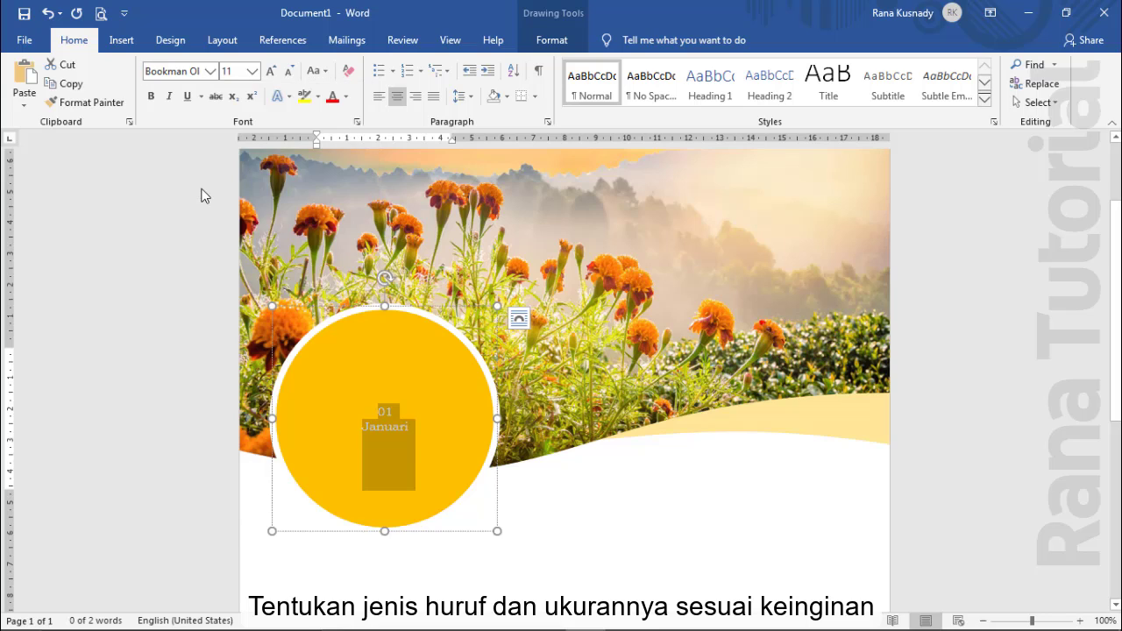
click(252, 72)
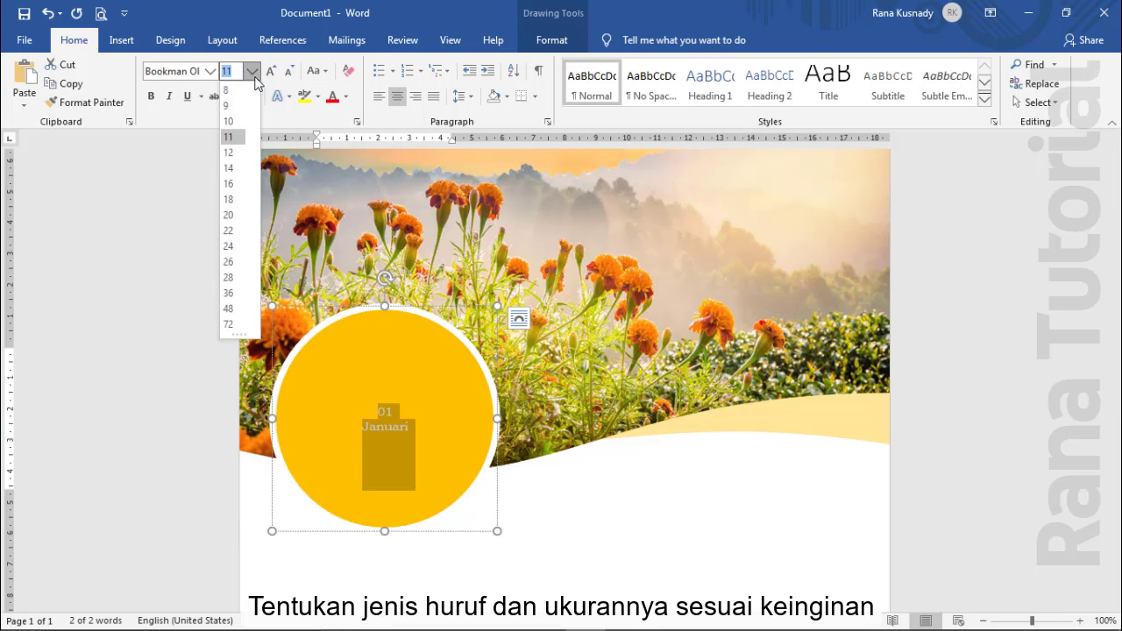
click(232, 279)
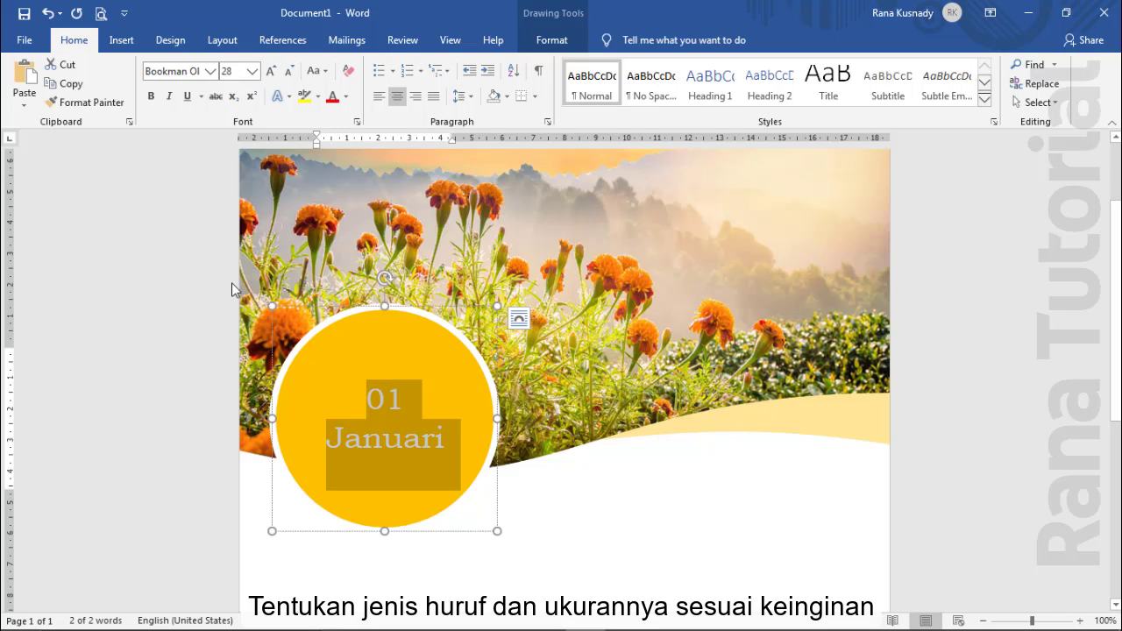
click(403, 404)
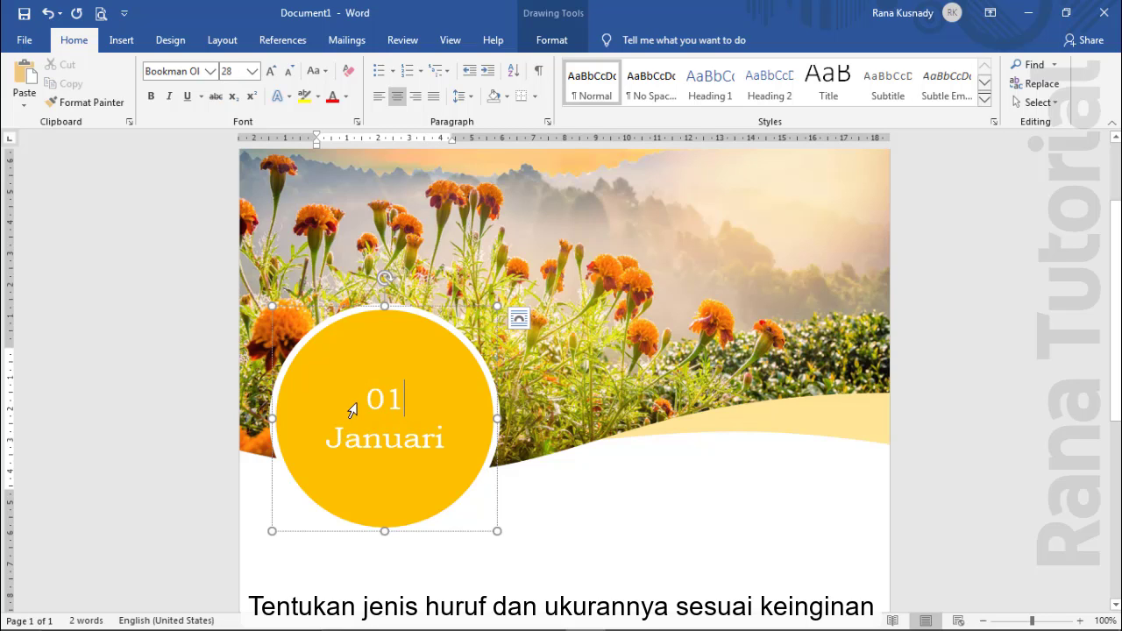
drag(351, 410, 441, 451)
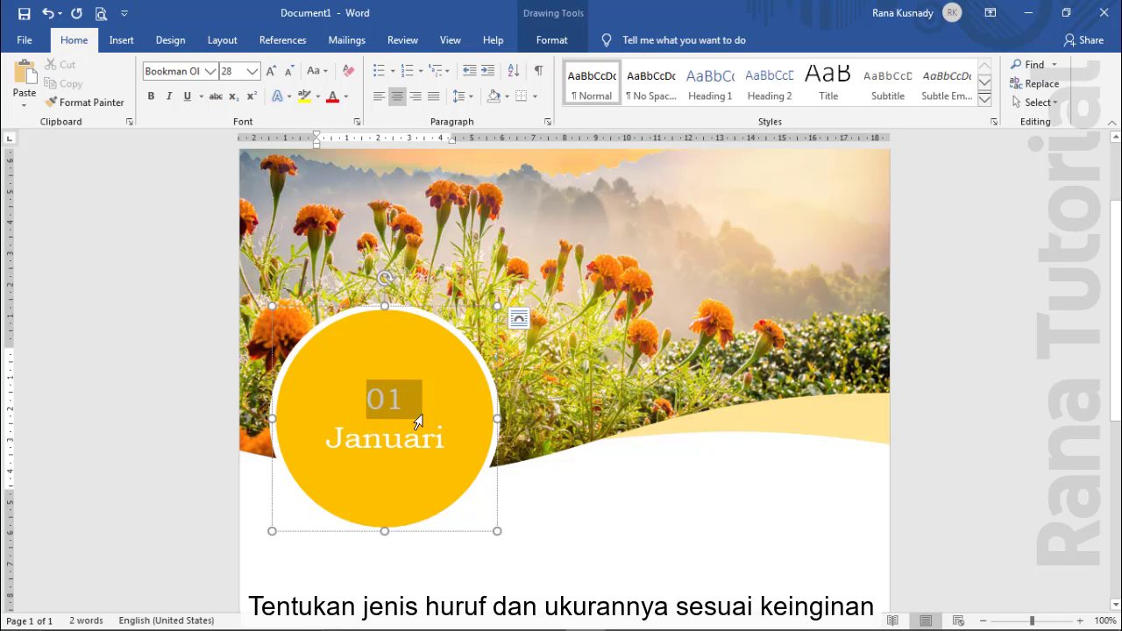
click(151, 96)
click(366, 399)
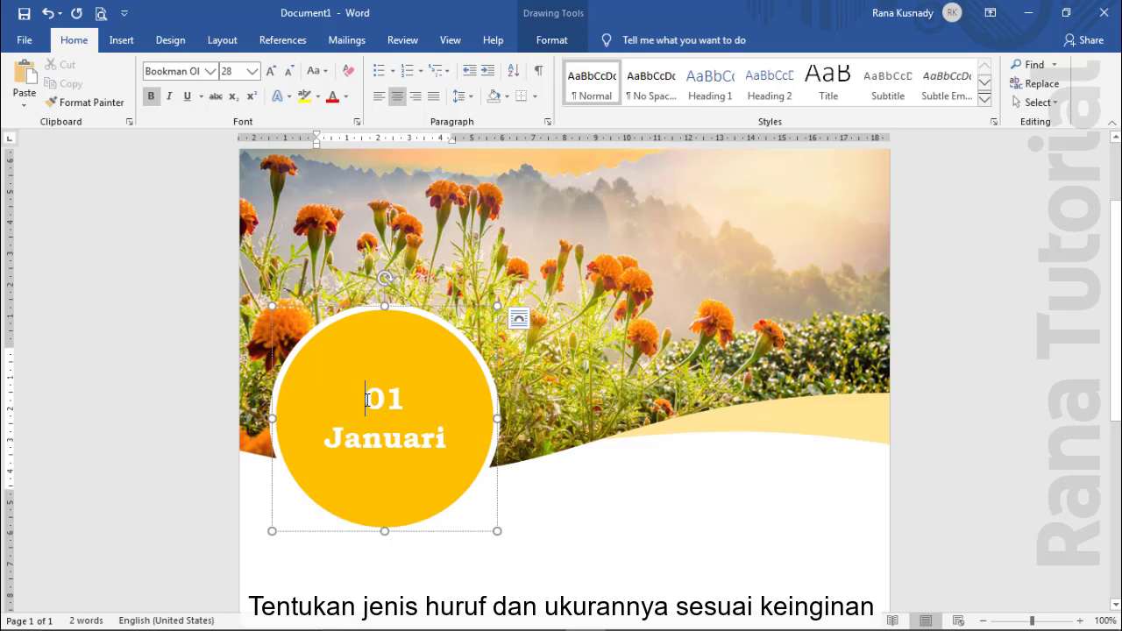
- Enlarge the '01' to 72 pt with Grow Font
drag(367, 400, 412, 402)
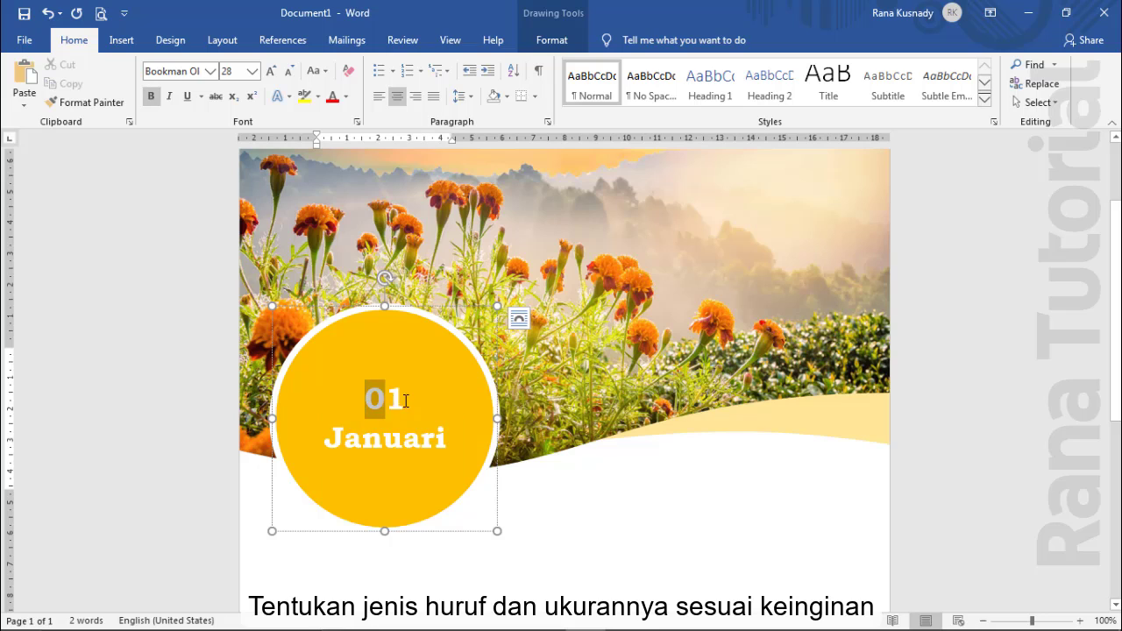
click(271, 72)
click(271, 71)
click(271, 72)
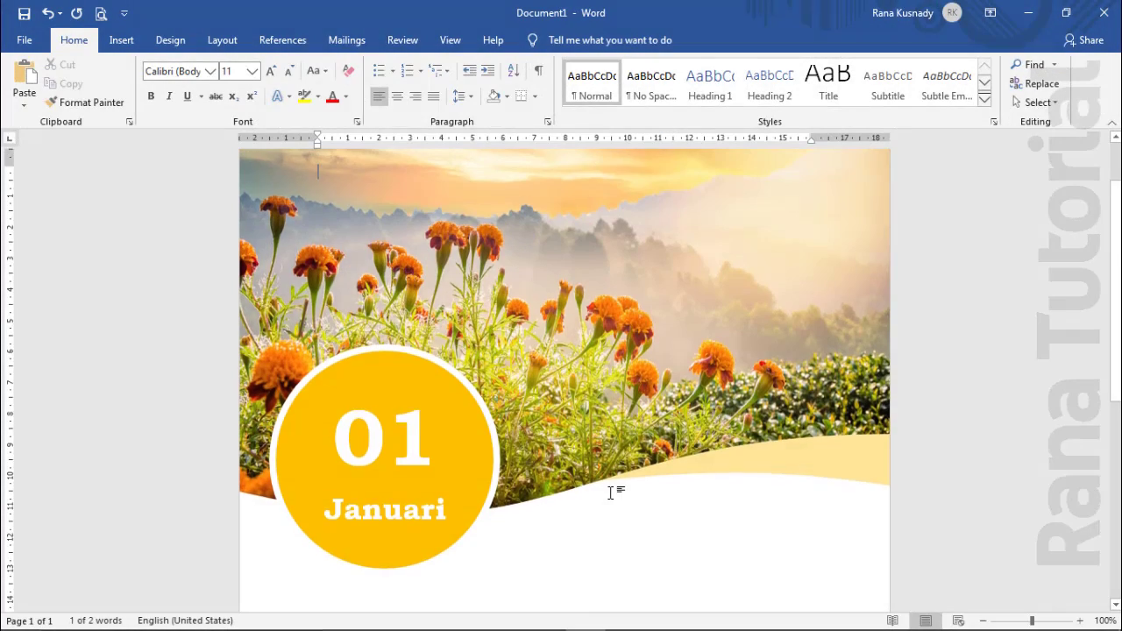
- Insert a plain WordArt '2021' and move it below the wave, right of the circle
click(123, 41)
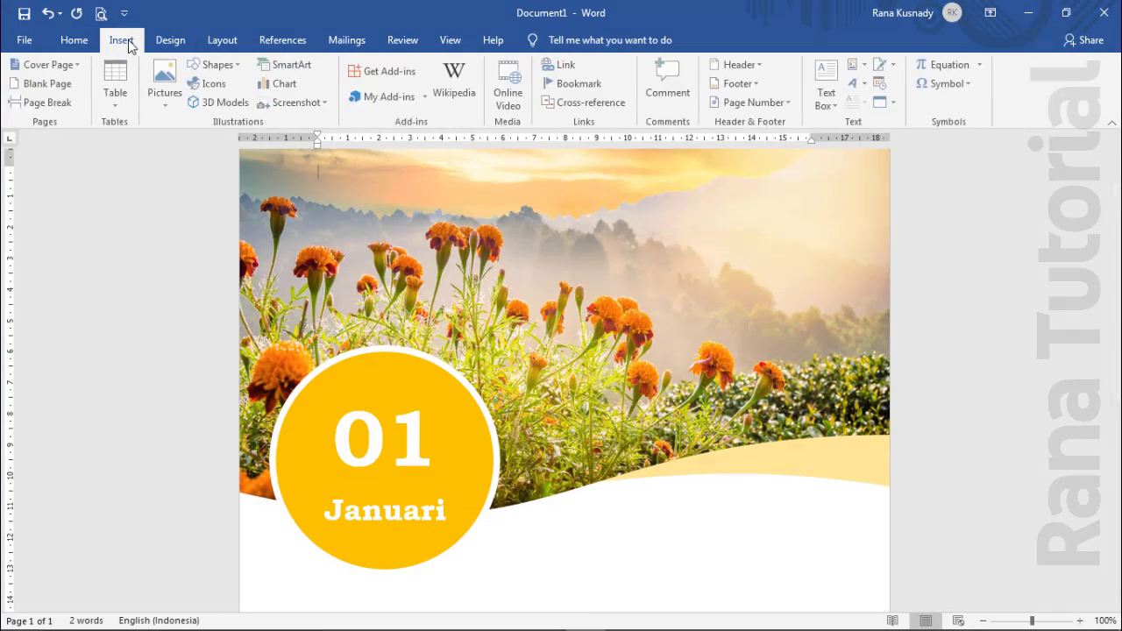
click(856, 83)
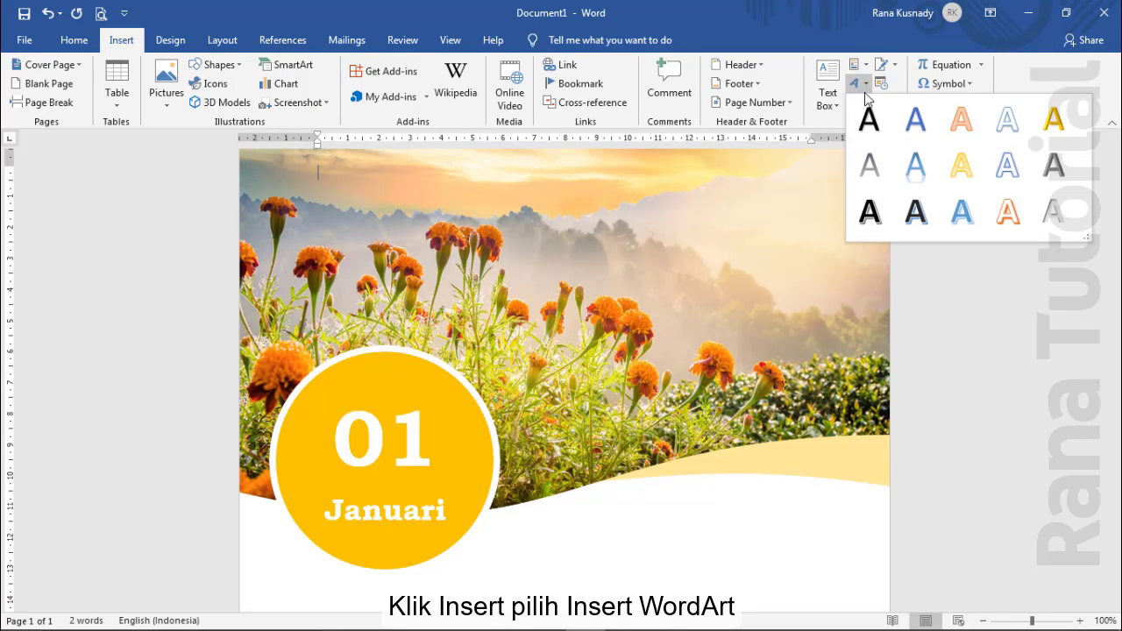
click(869, 120)
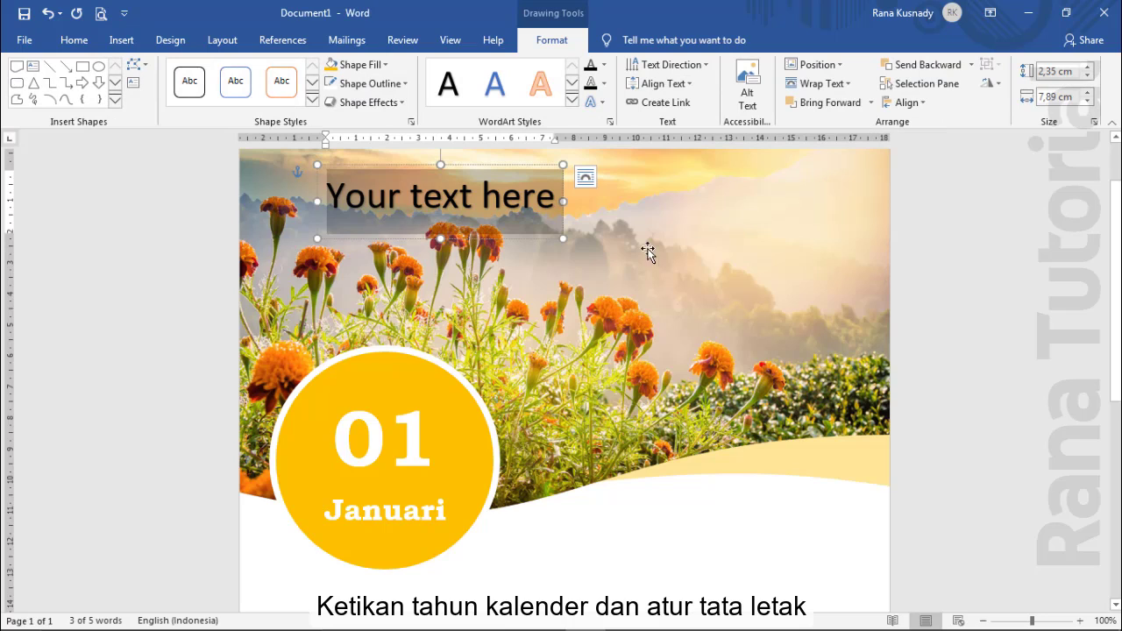
text(20)
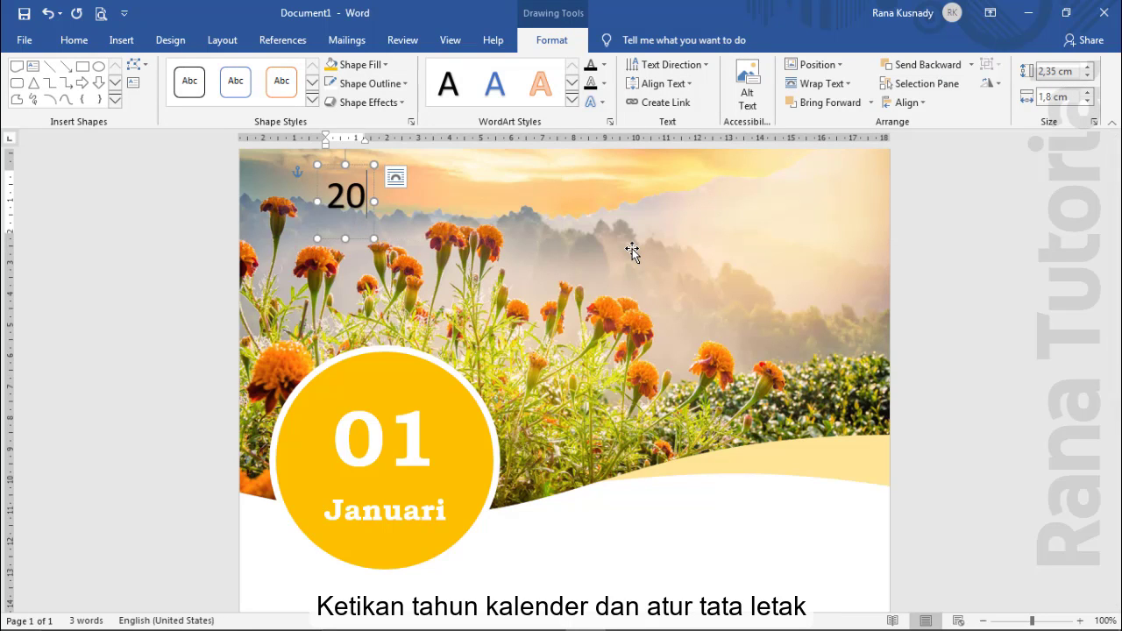
text(21)
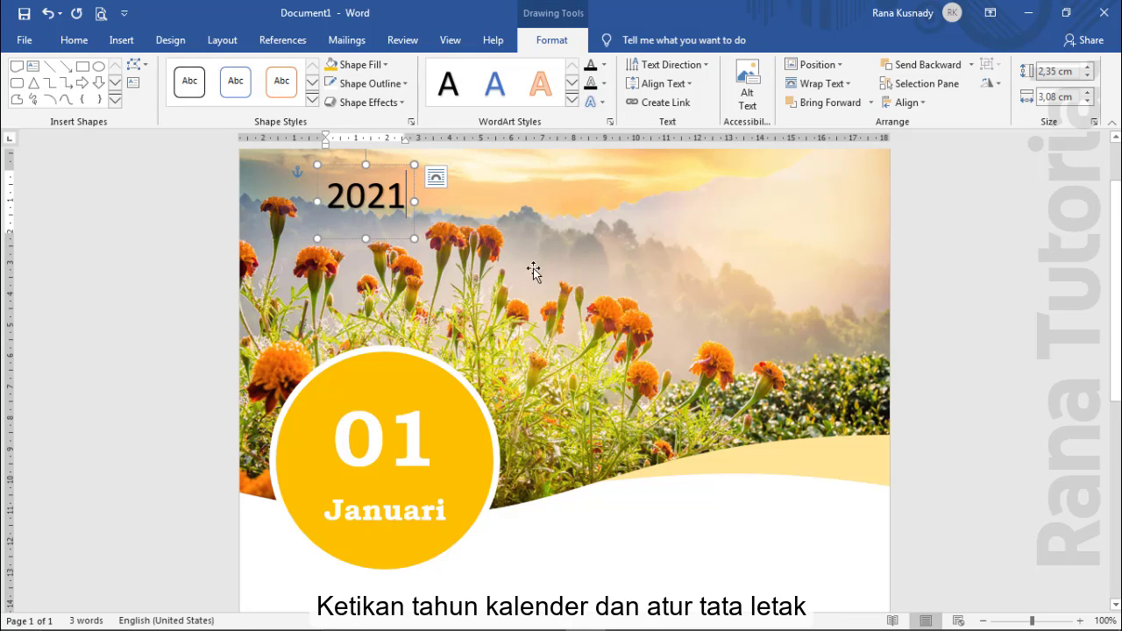
mouse_move(395, 242)
mouse_down()
mouse_move(543, 305)
mouse_move(758, 557)
mouse_up()
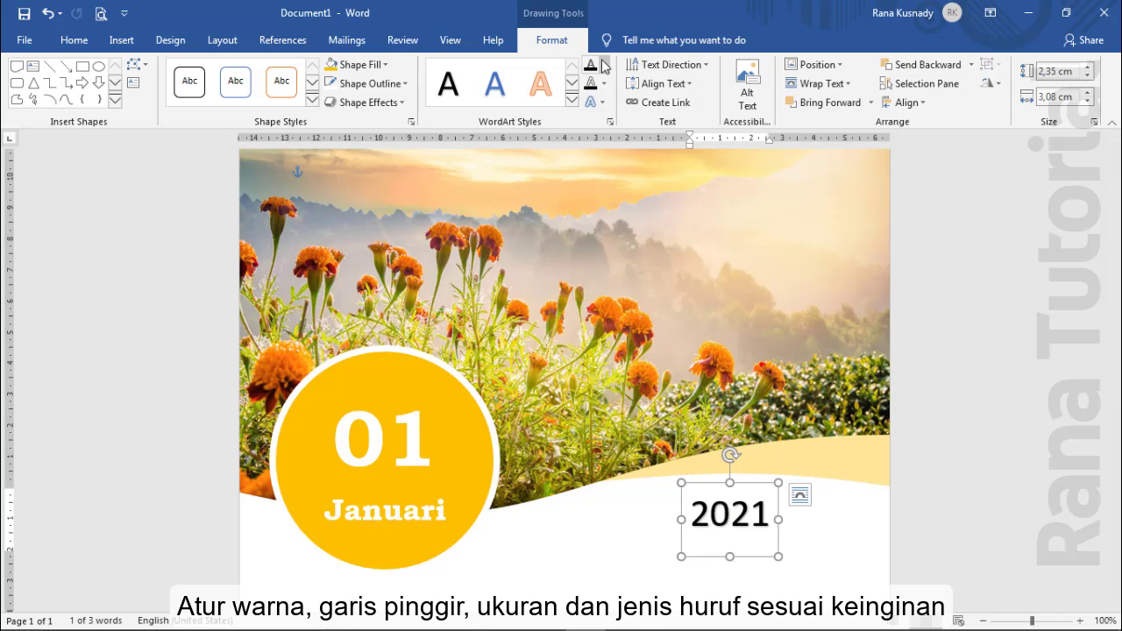
click(602, 66)
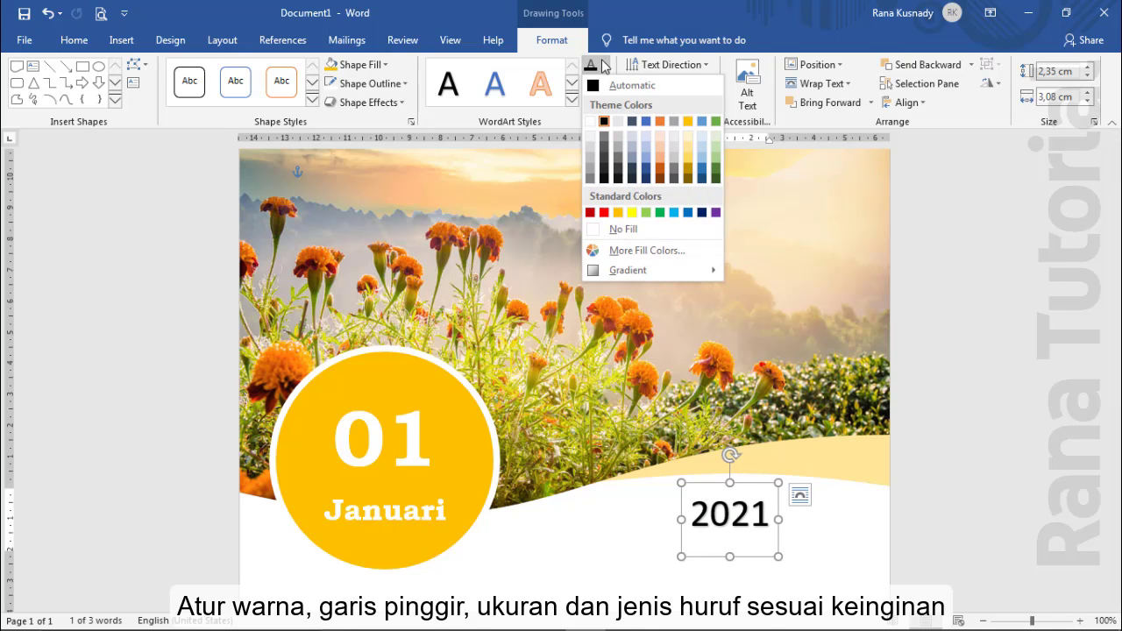
- Fill the 2021 text orange and give it a thicker red outline
click(618, 212)
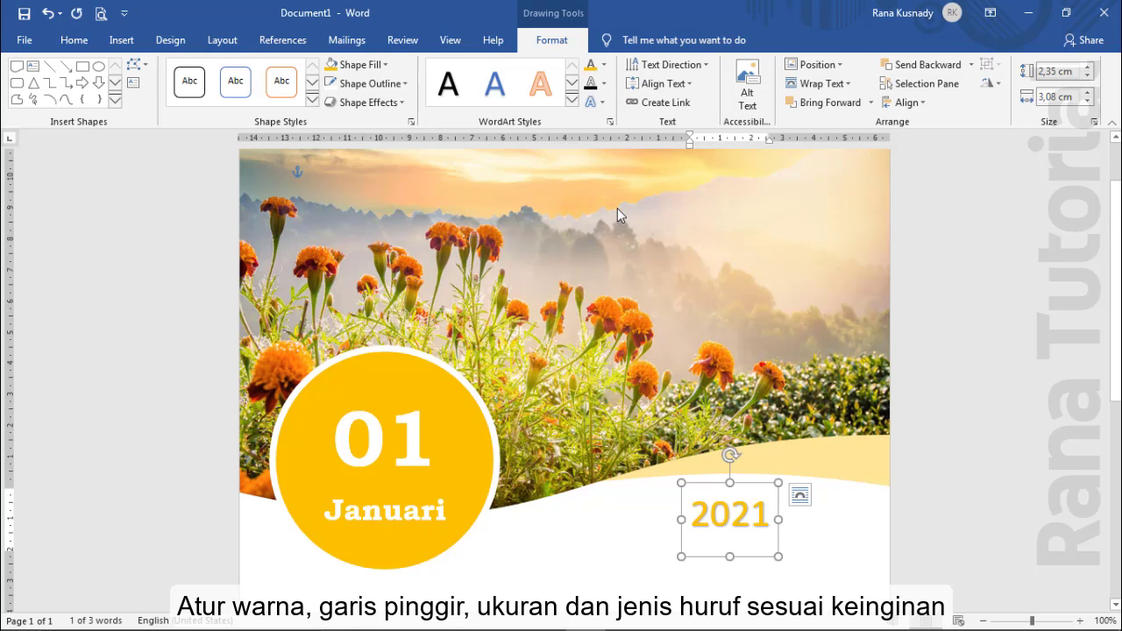
click(604, 84)
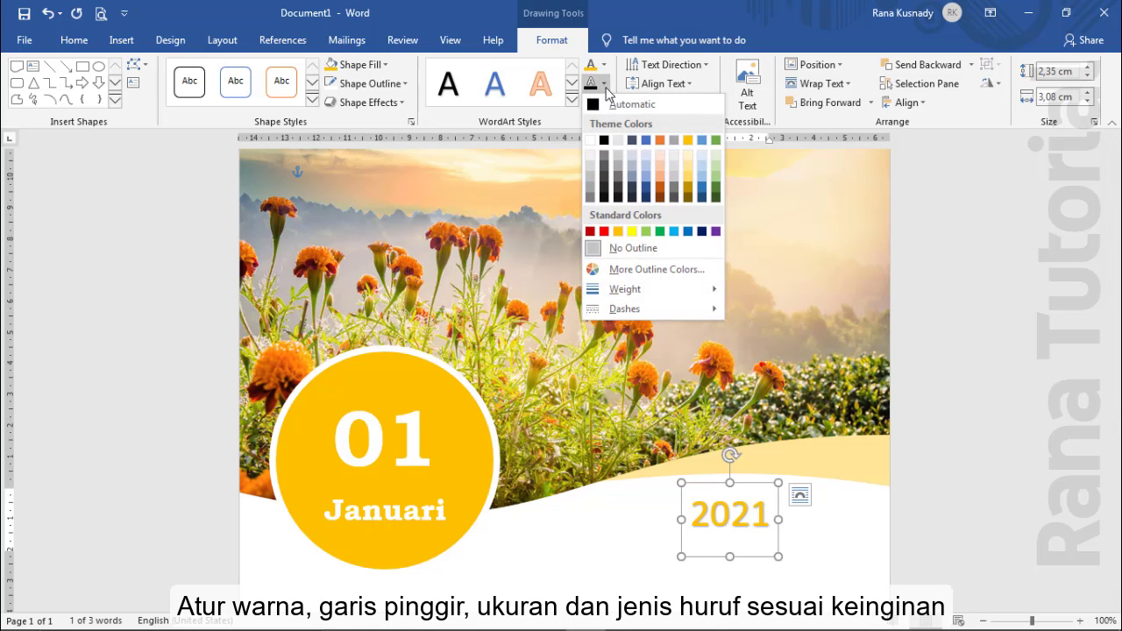
click(604, 231)
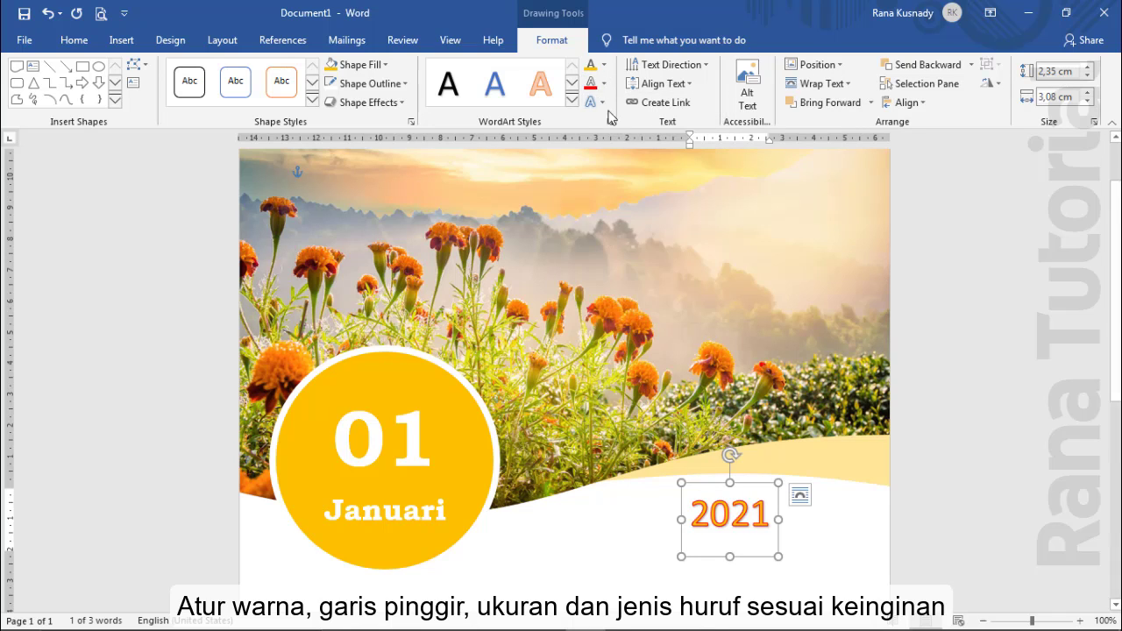
click(604, 84)
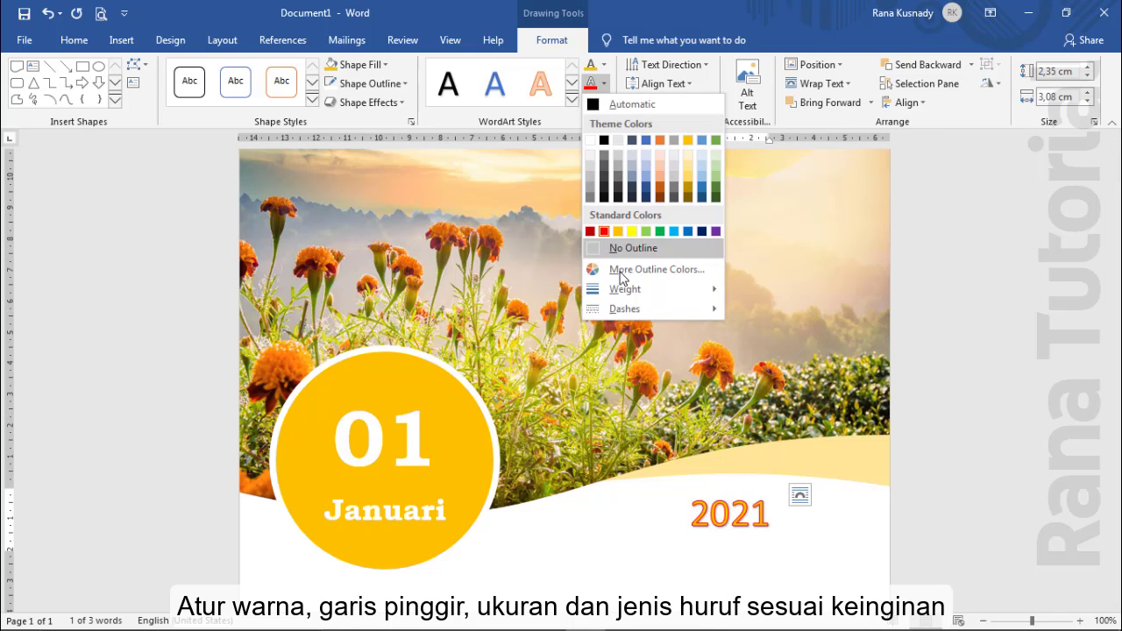
mouse_move(622, 290)
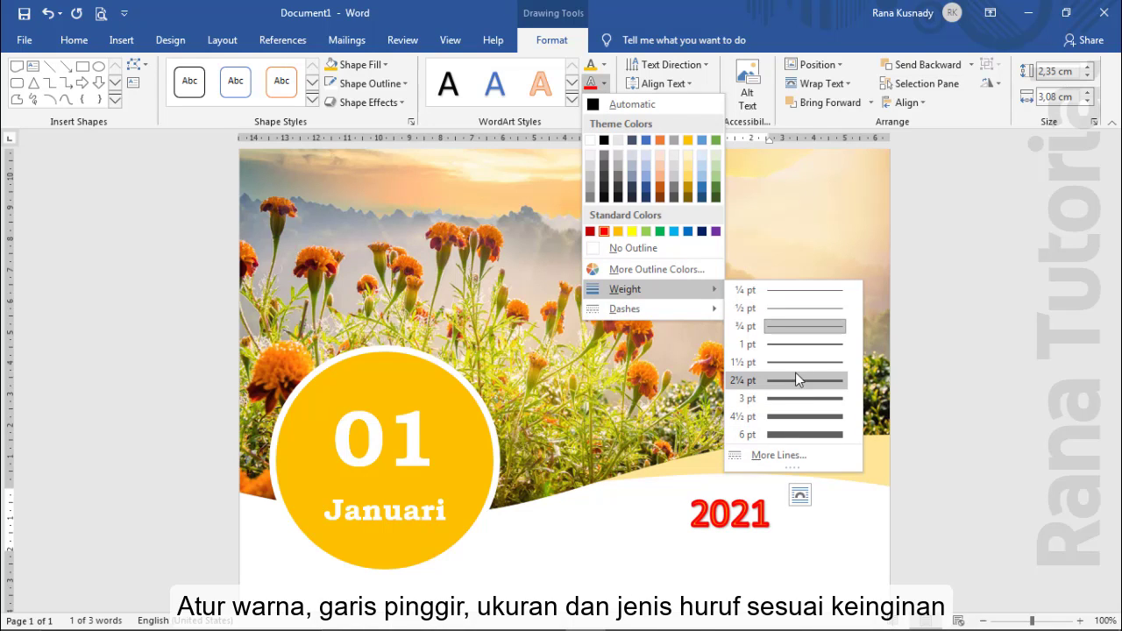
click(797, 347)
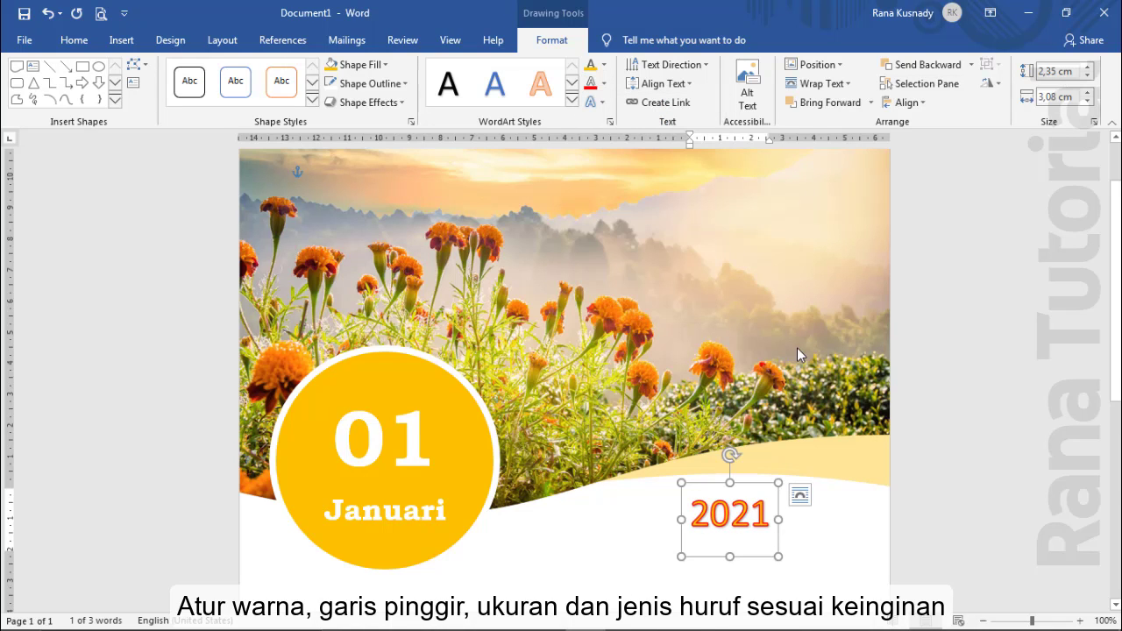
- Make 2021 bold 72 pt Bookman Old Style and place it at the header's lower right
click(77, 41)
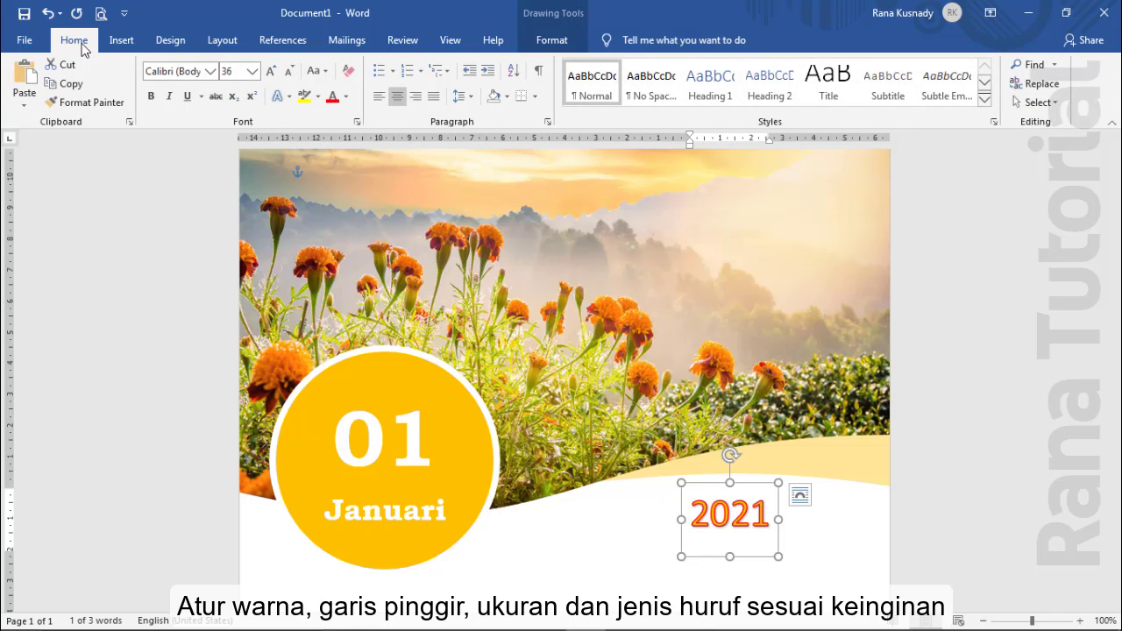
click(209, 71)
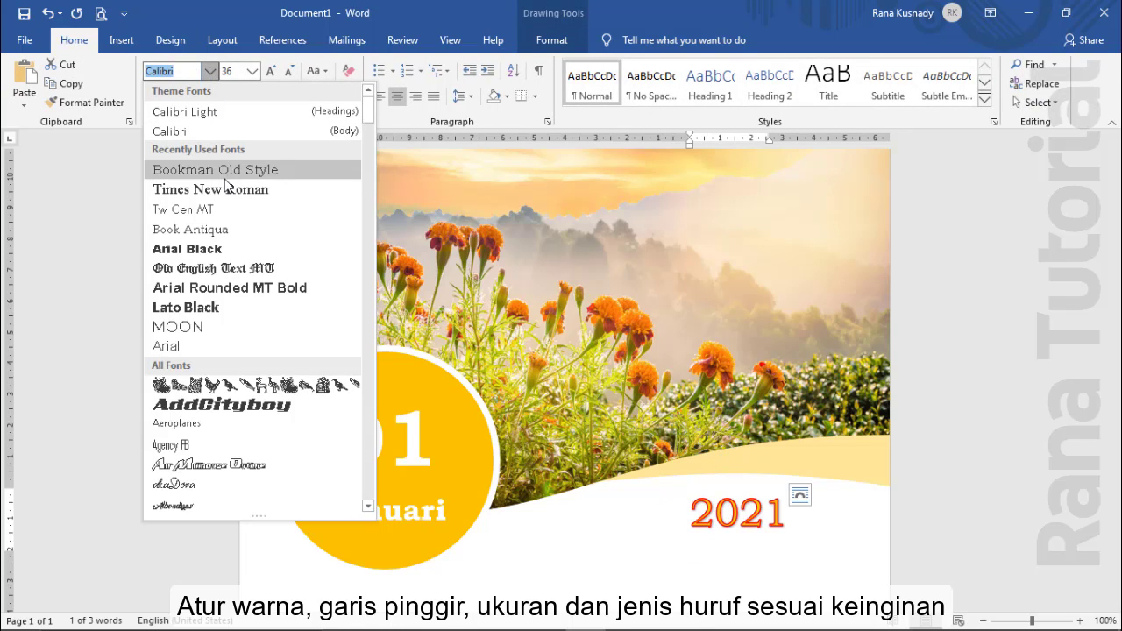
click(228, 171)
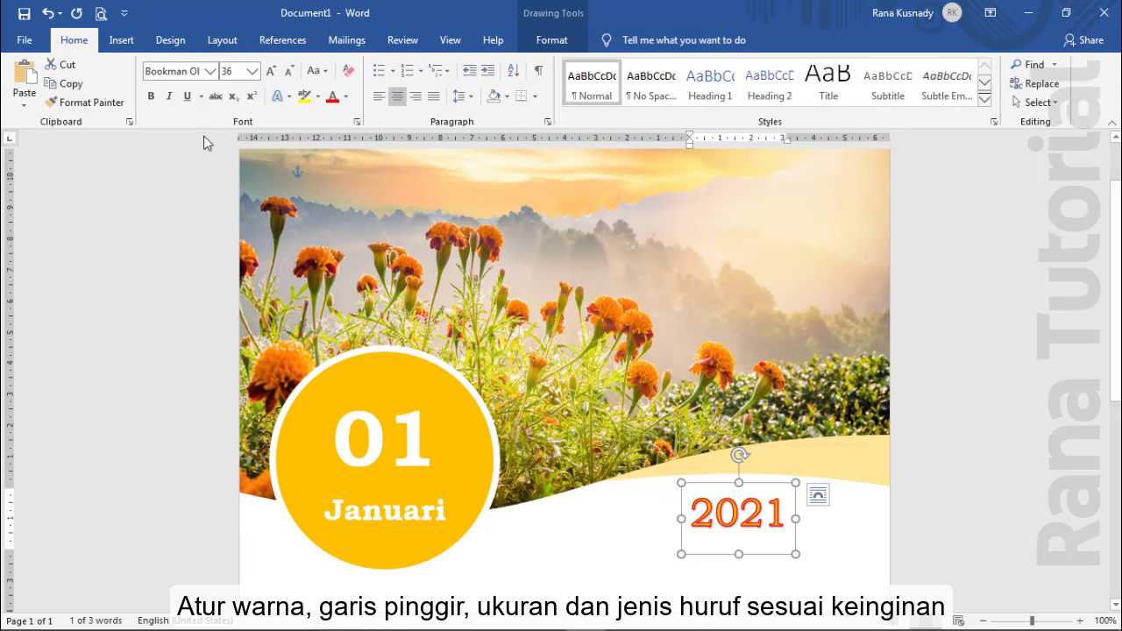
click(151, 98)
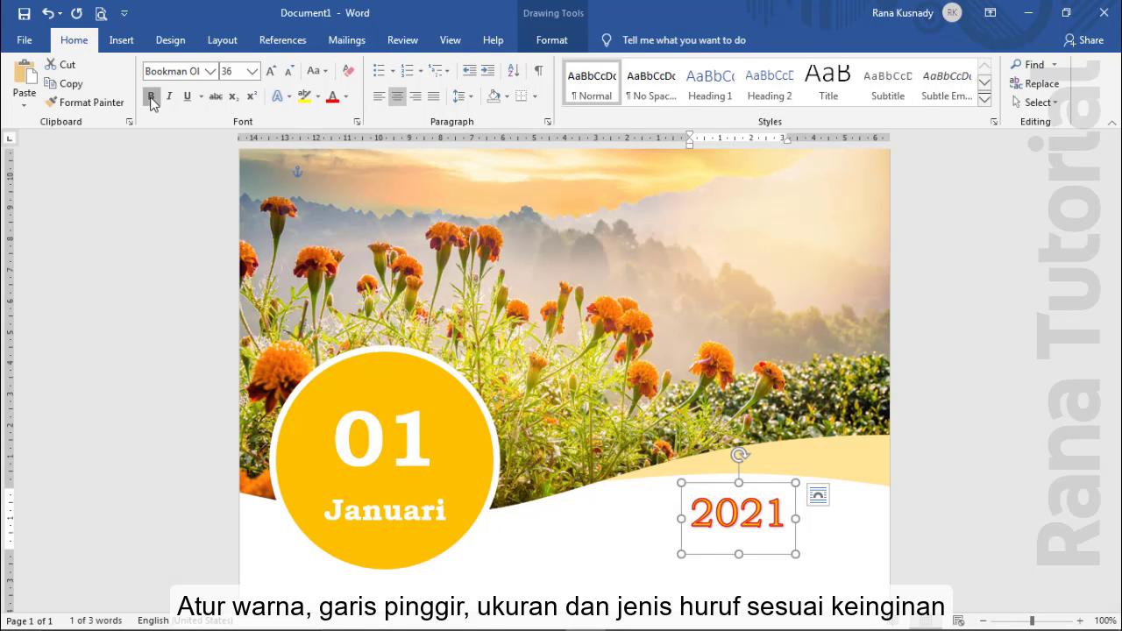
click(269, 72)
click(269, 72)
click(269, 72)
click(270, 72)
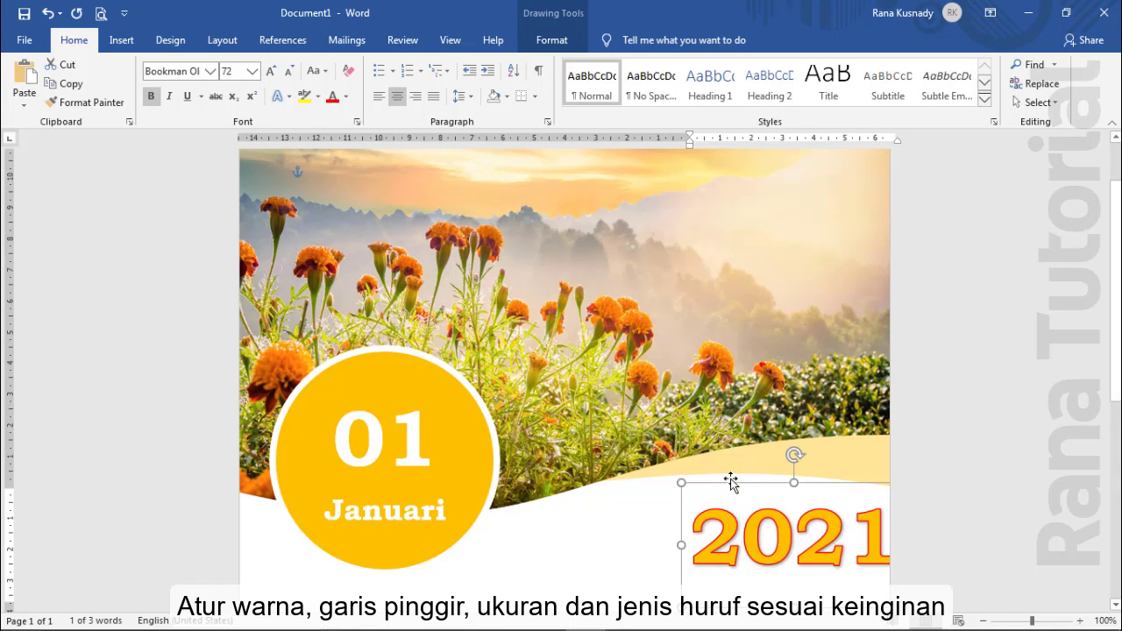
drag(729, 484, 706, 474)
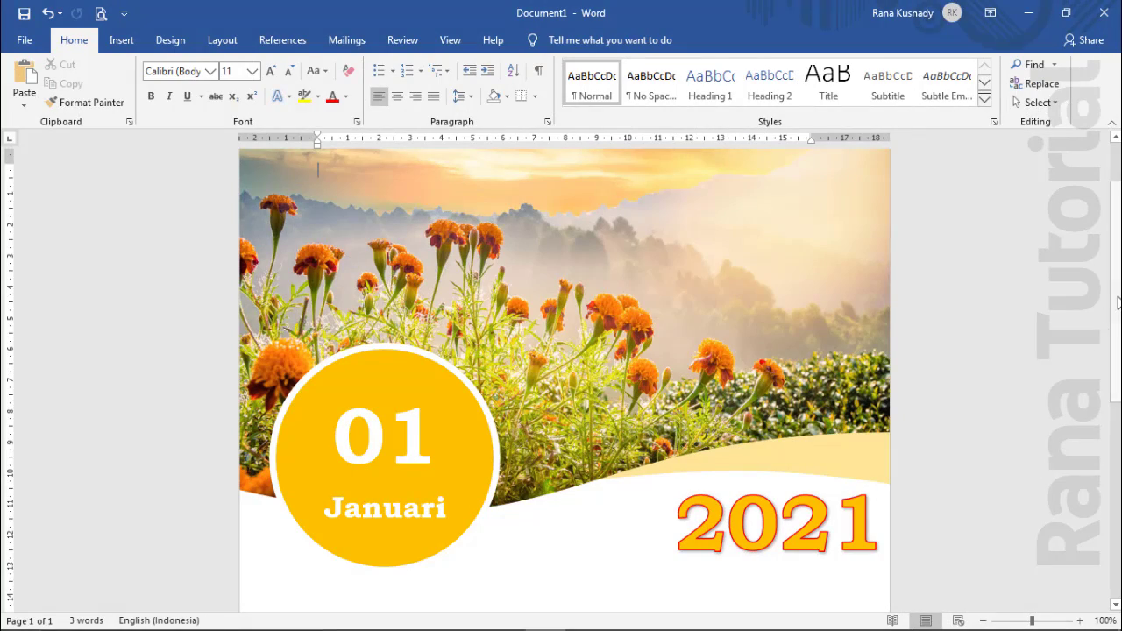
drag(1117, 318, 1119, 520)
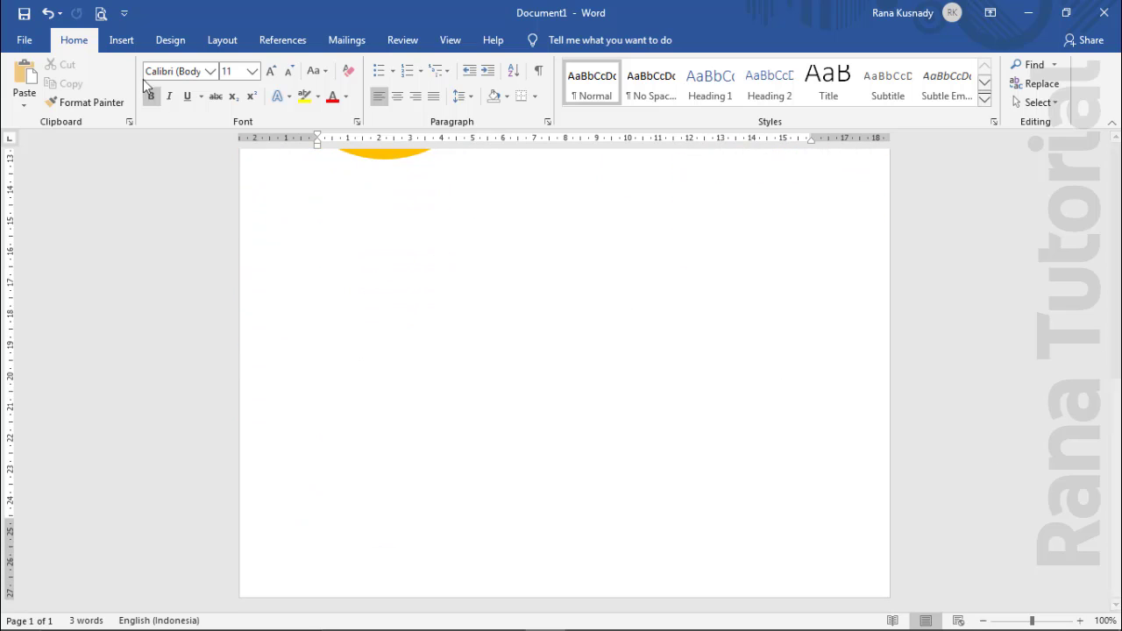
- Draw a text box below the header and stretch it to about 20.93 × 13.12 cm
click(128, 45)
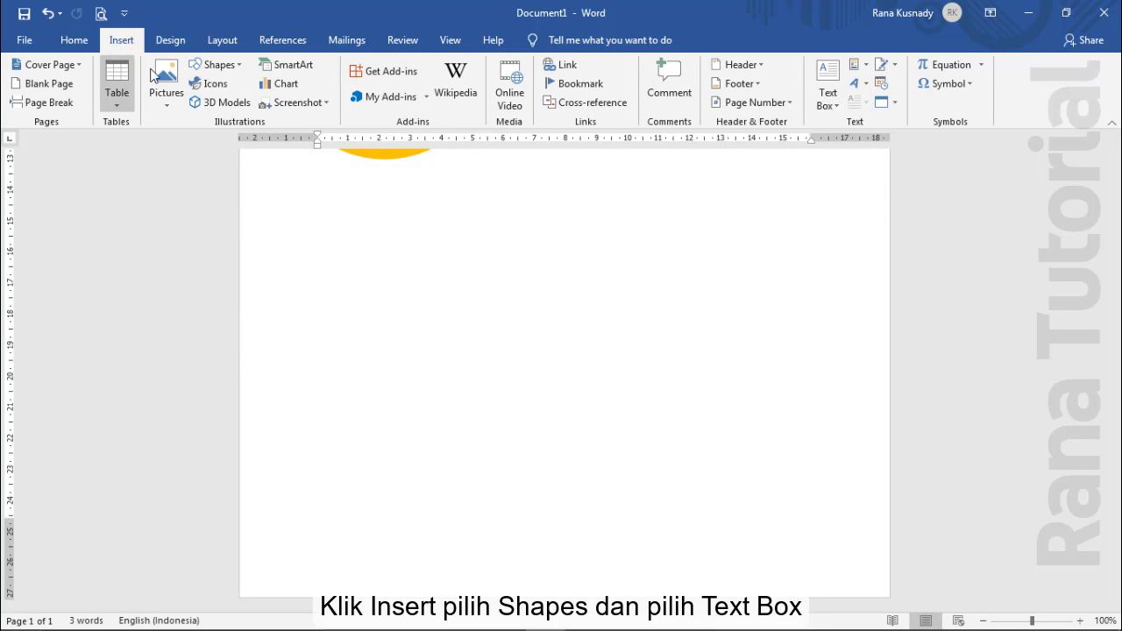
click(202, 68)
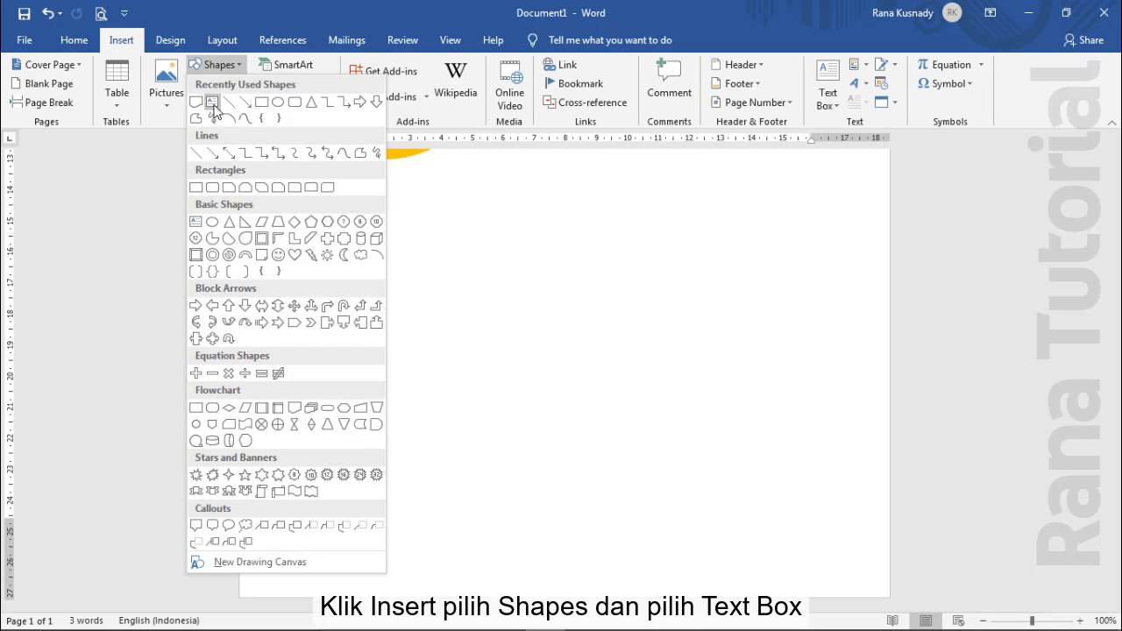
click(212, 102)
drag(290, 229, 771, 525)
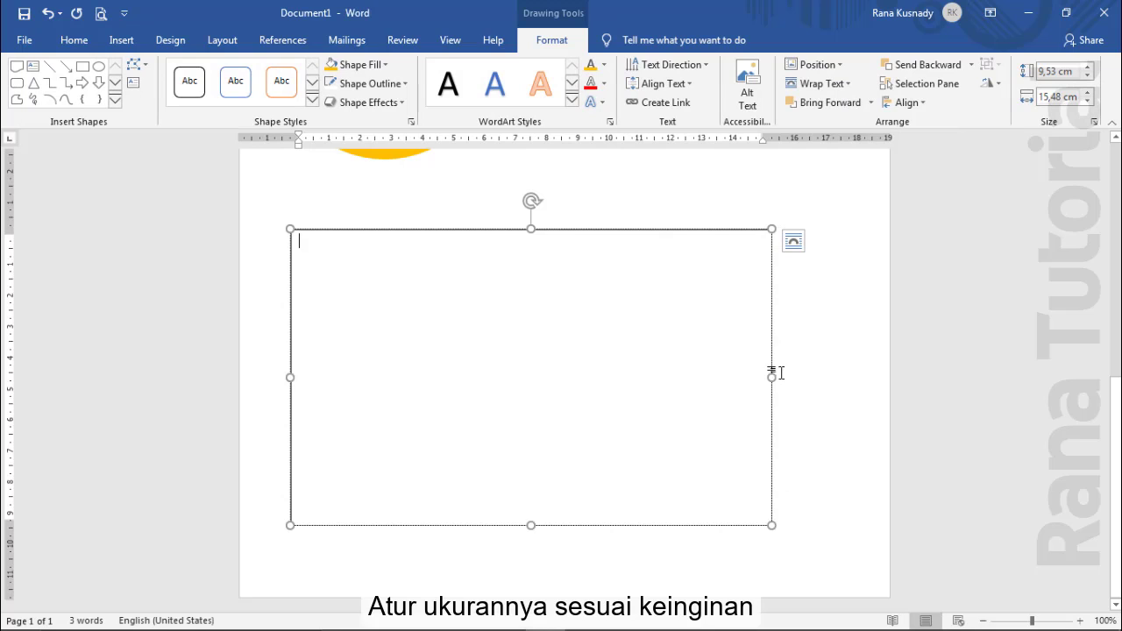
drag(773, 377, 892, 385)
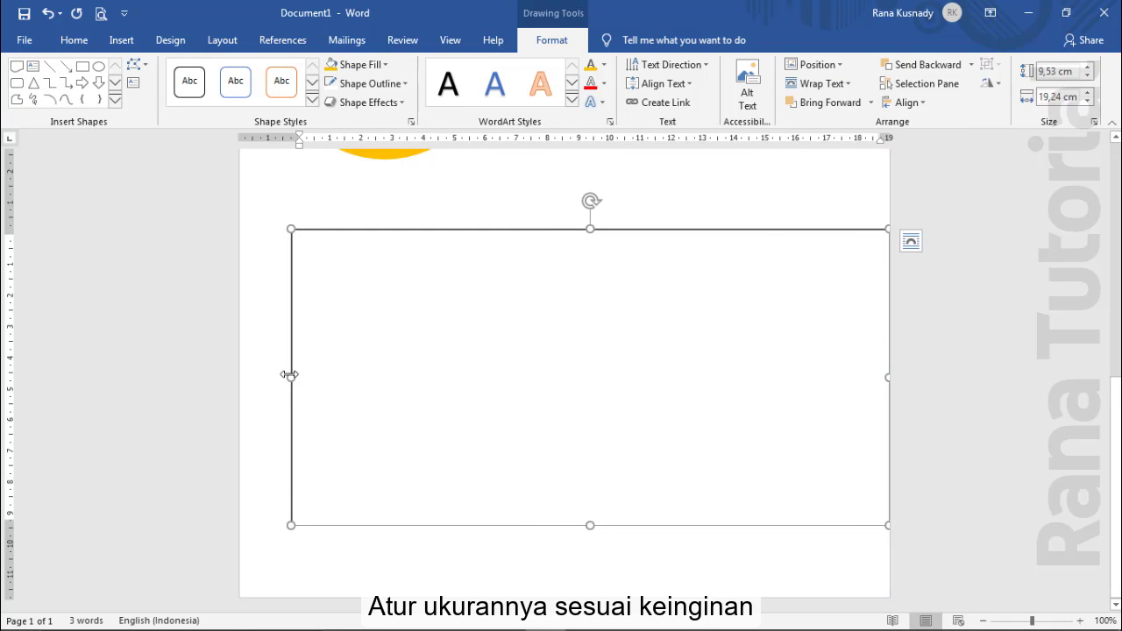
drag(290, 375, 216, 375)
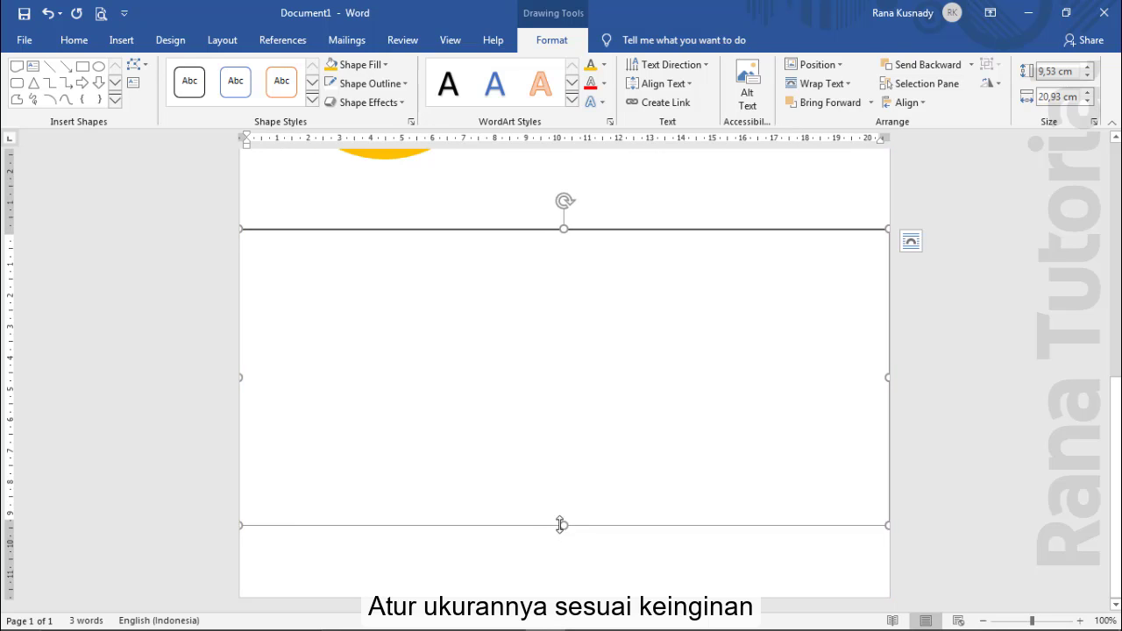
drag(561, 550, 564, 597)
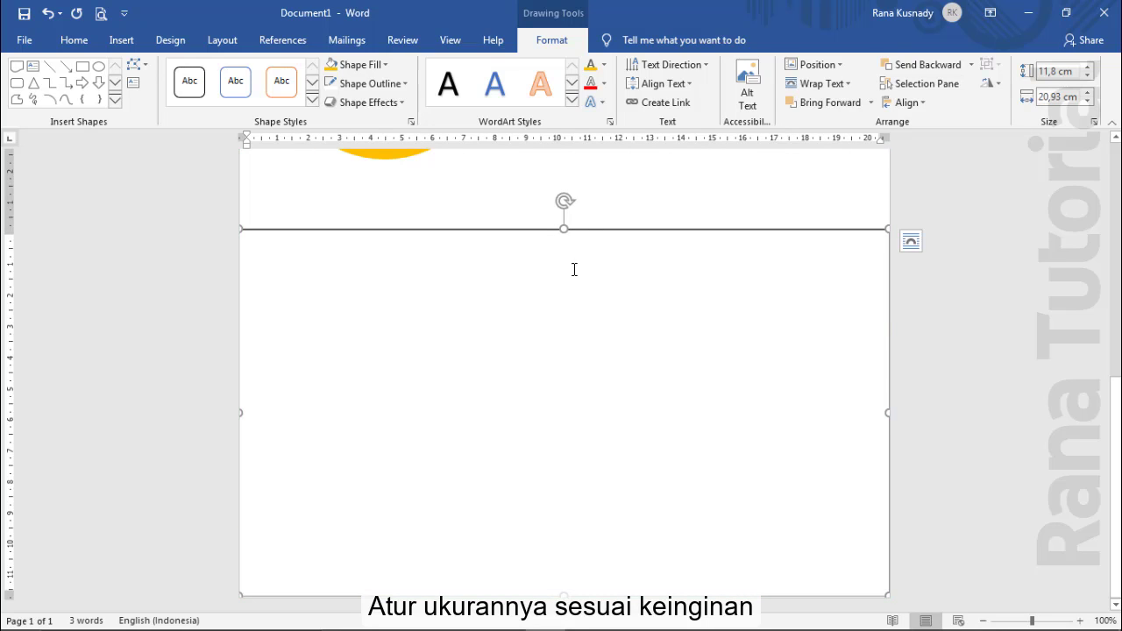
drag(562, 224, 561, 188)
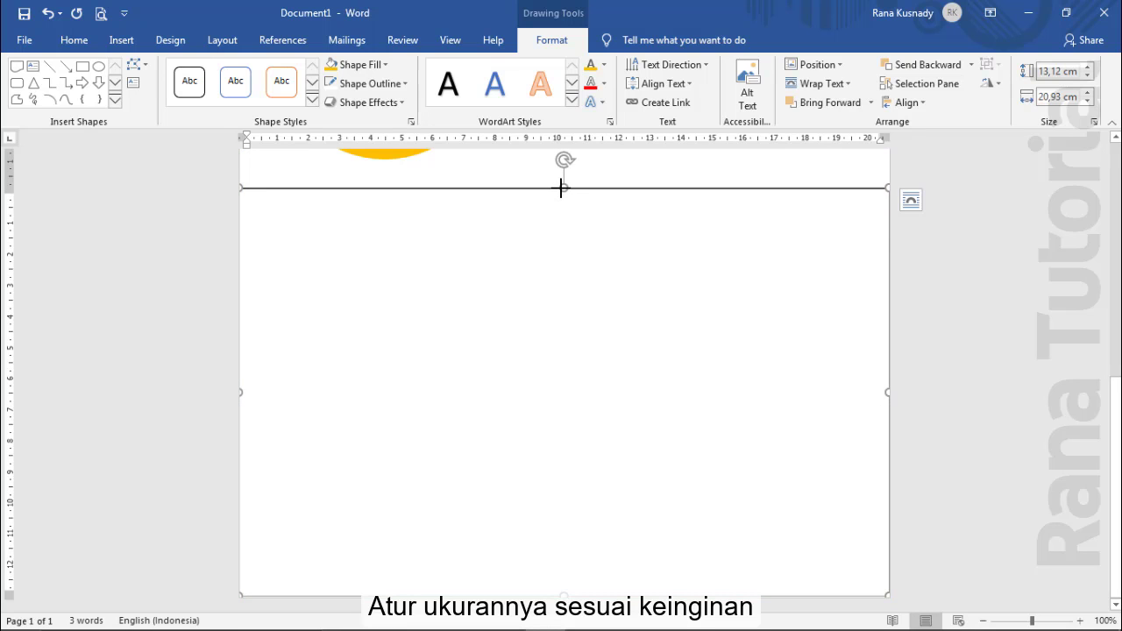
- Set the text box's left, right, top and bottom internal margins to 0,5 cm
right_click(562, 187)
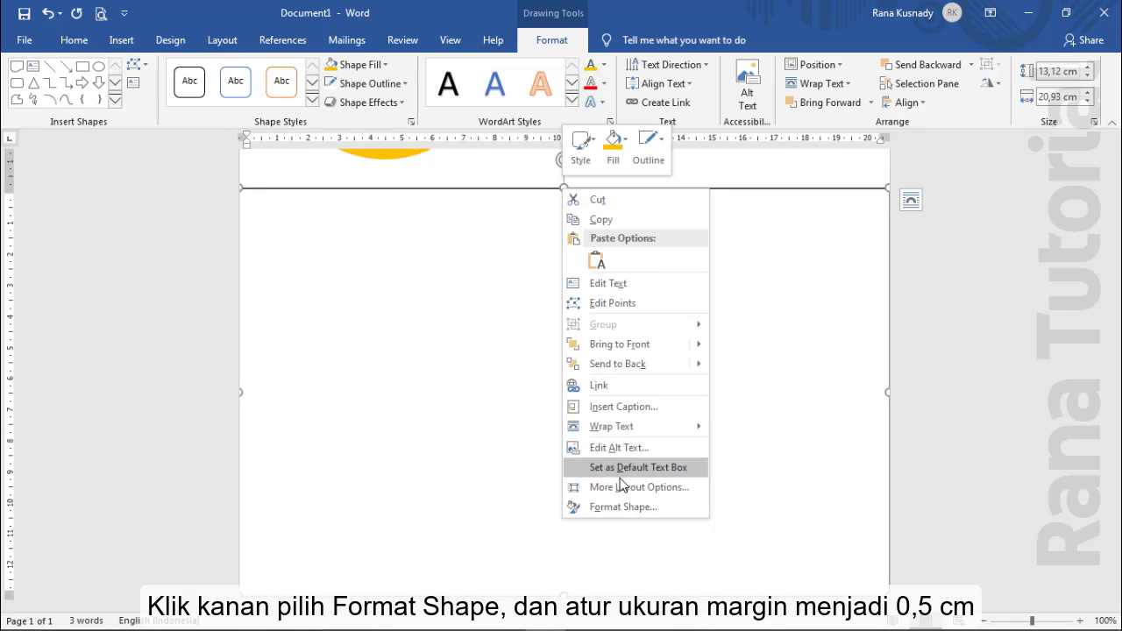
click(627, 507)
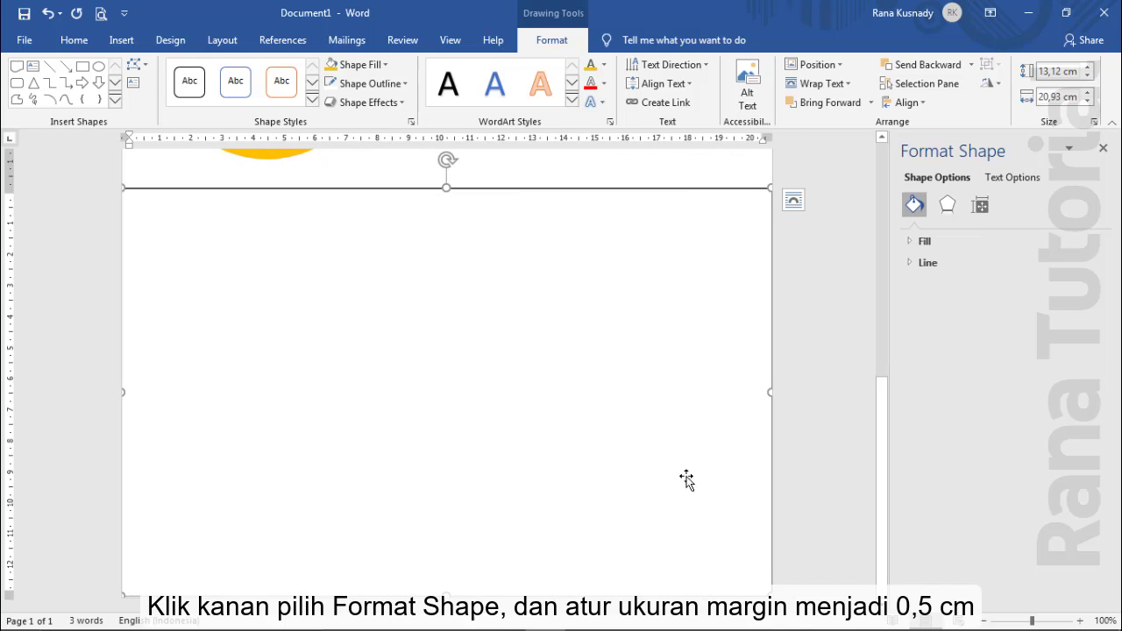
click(980, 207)
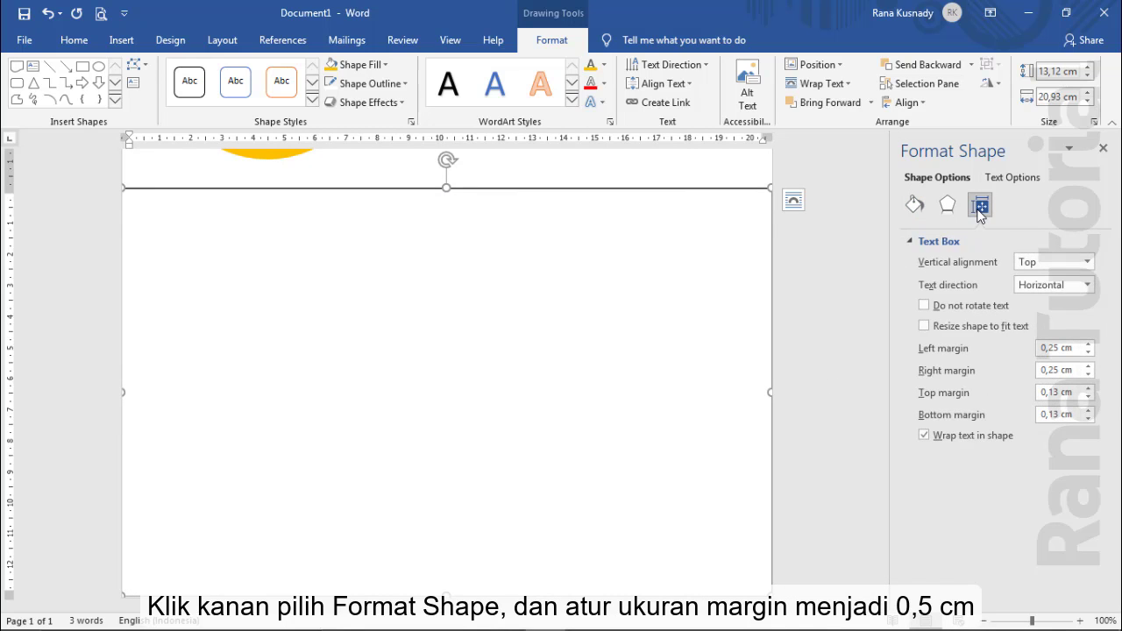
click(1089, 345)
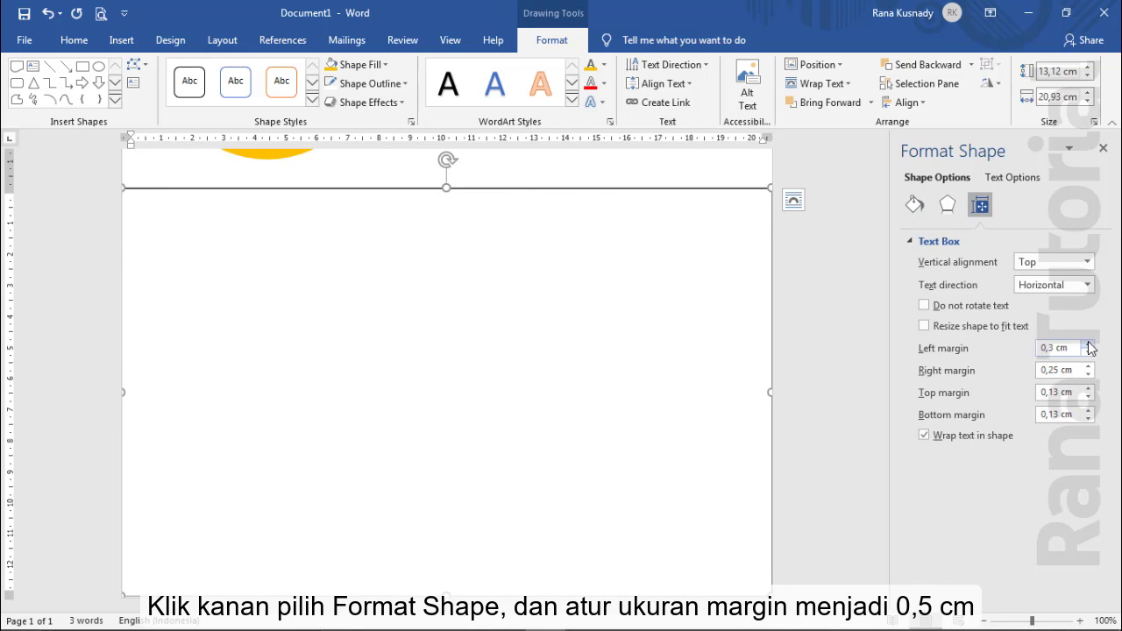
click(1089, 390)
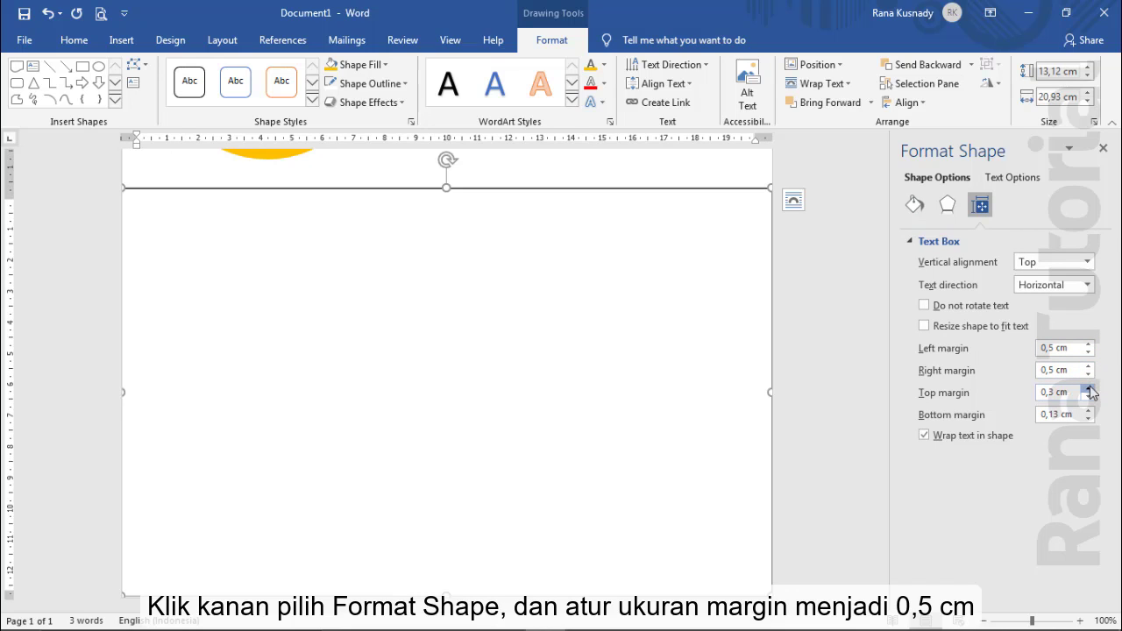
click(1089, 390)
click(1088, 411)
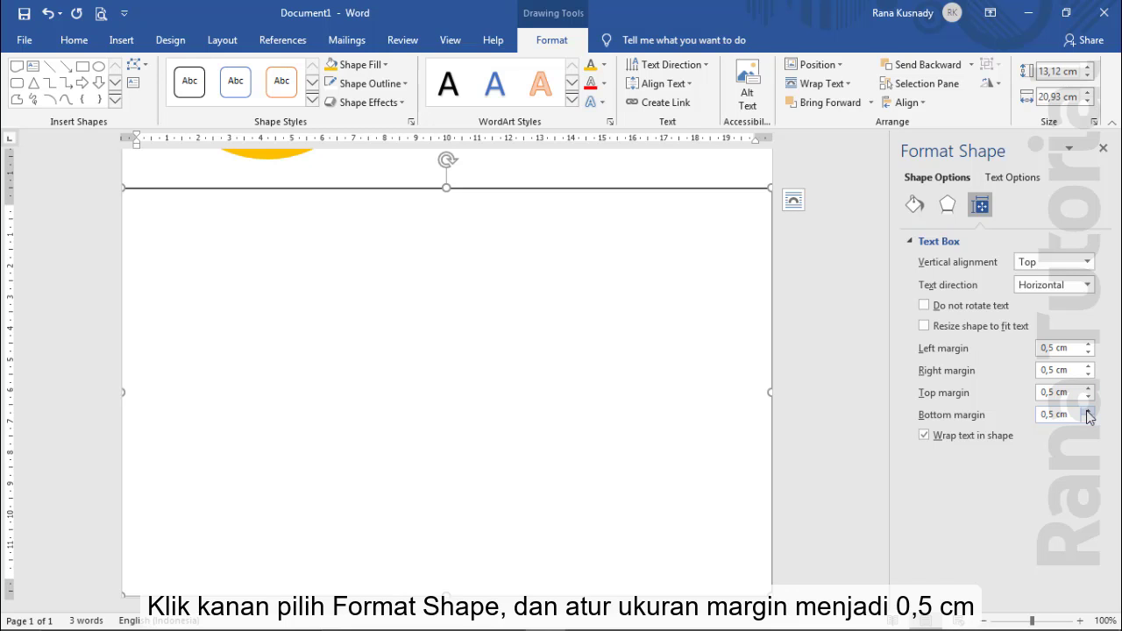
click(1102, 149)
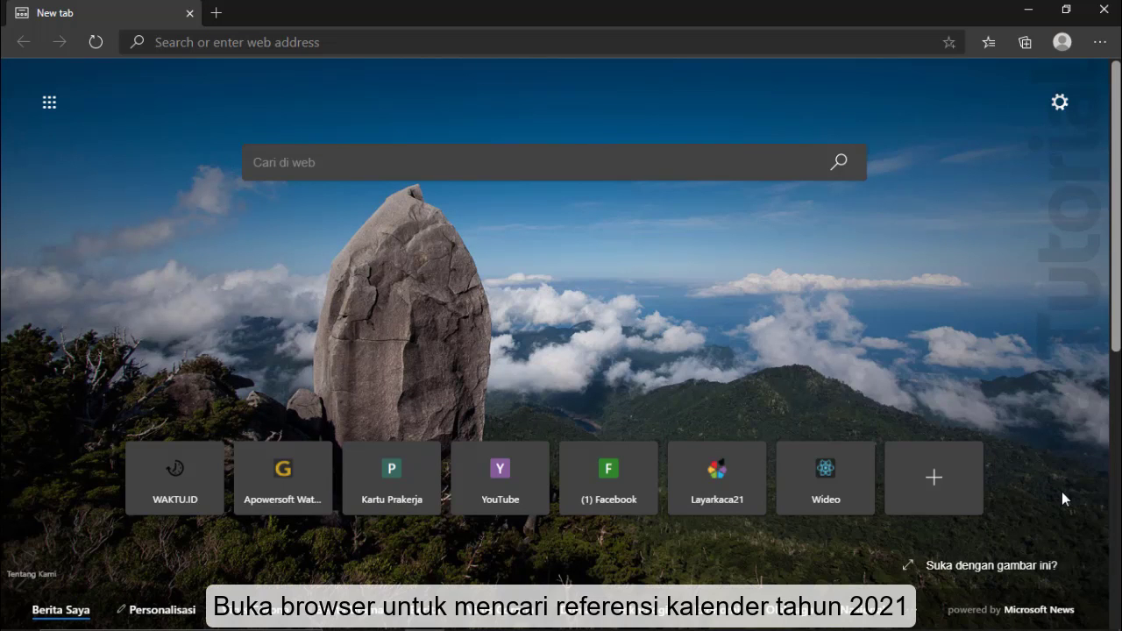
- Go to waktu.id in the browser
click(183, 45)
text(waktu)
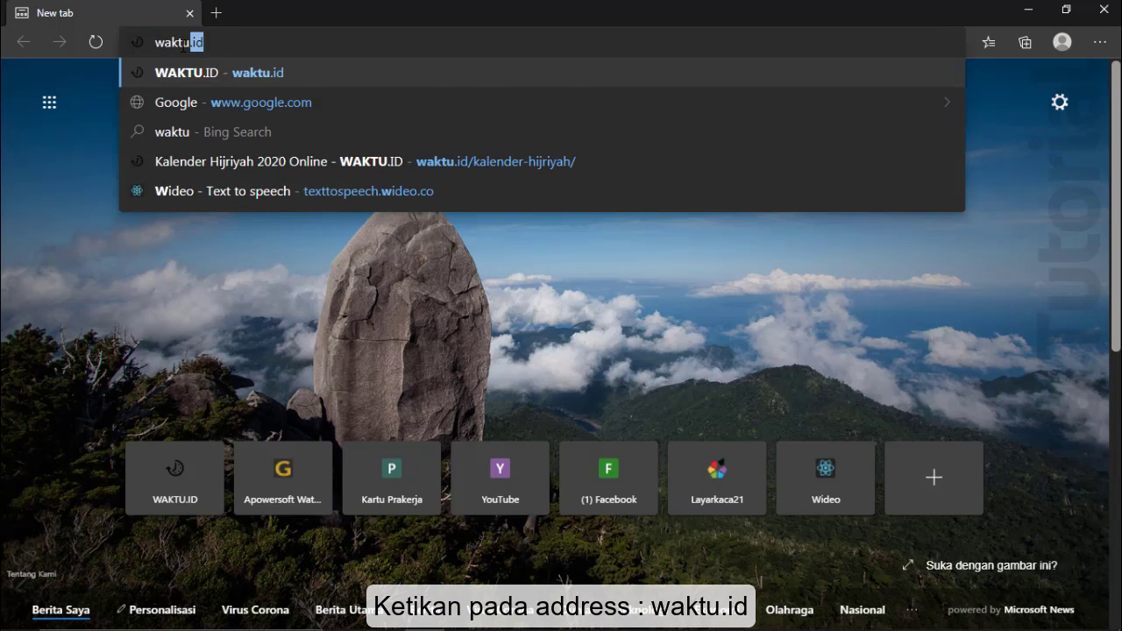
text(.id)
key(Return)
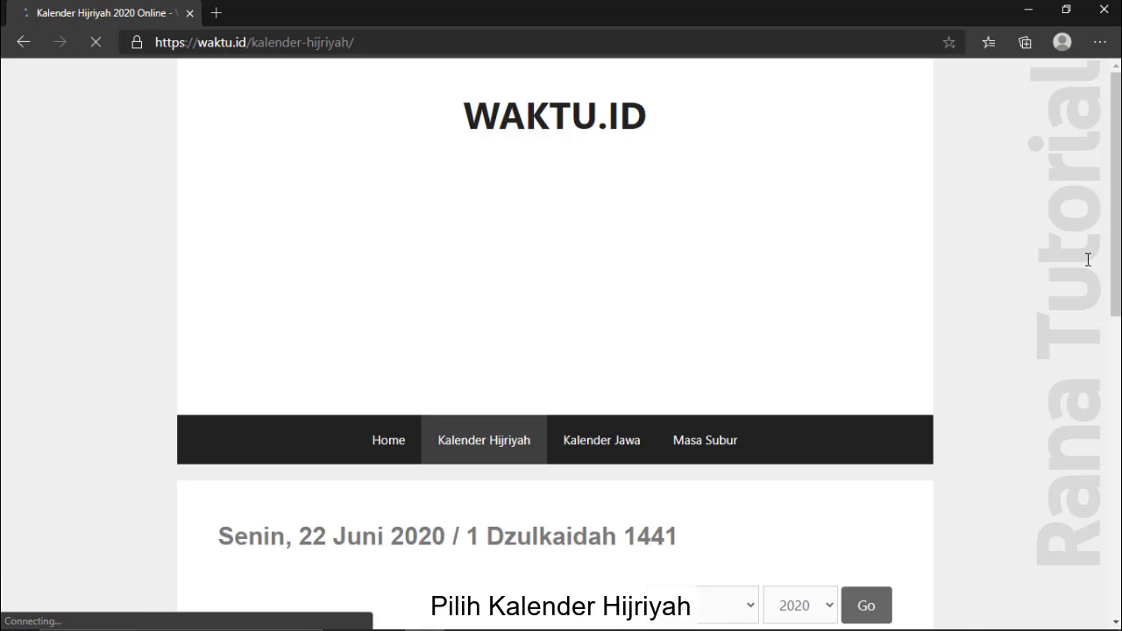
- Show the waktu.id Hijri calendar for Januari 2021
scroll(561, 350, down, 5)
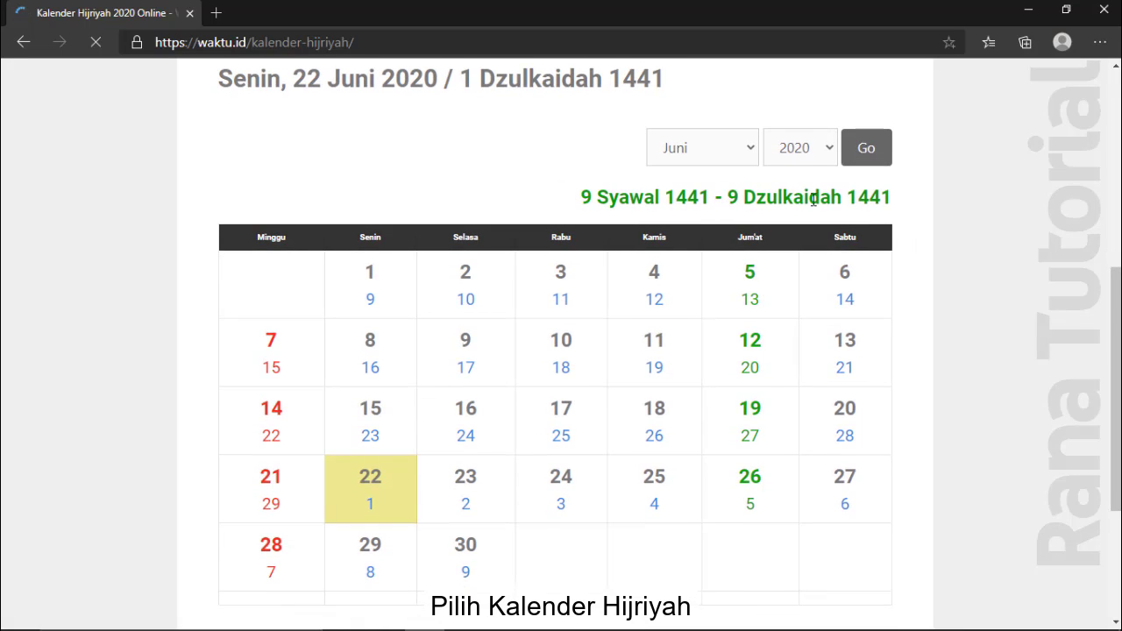
click(740, 153)
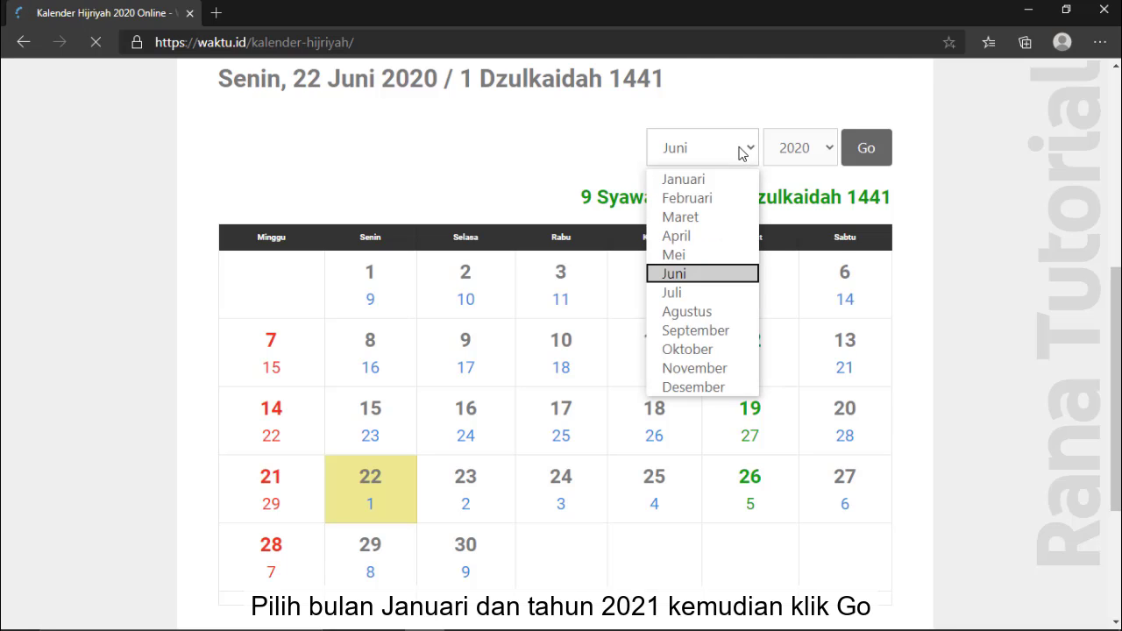
click(727, 178)
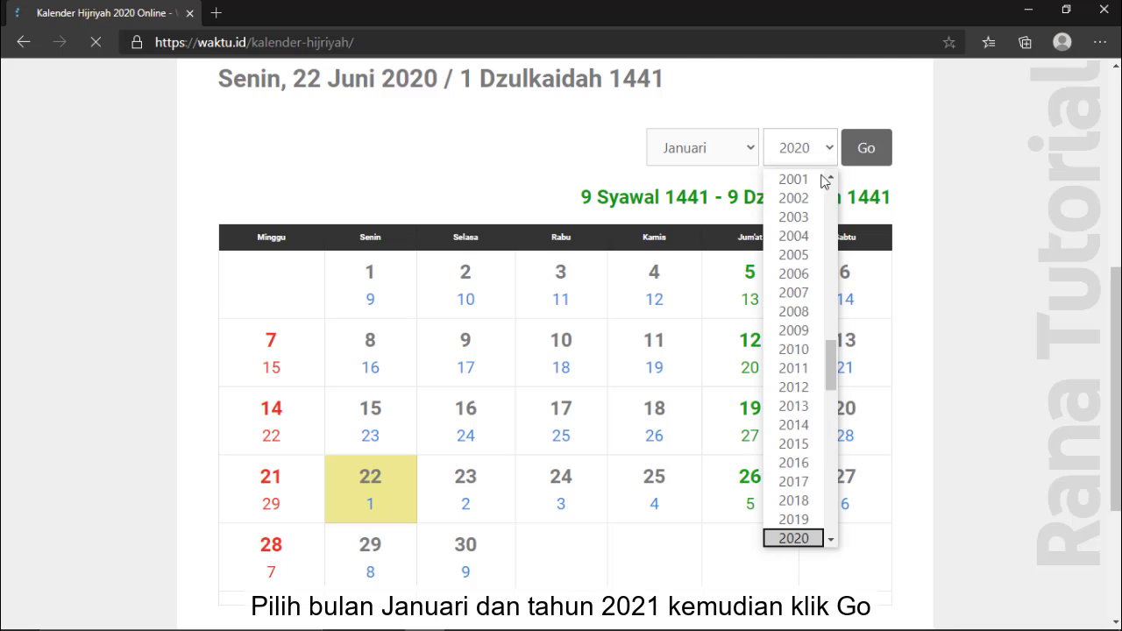
drag(832, 368, 832, 383)
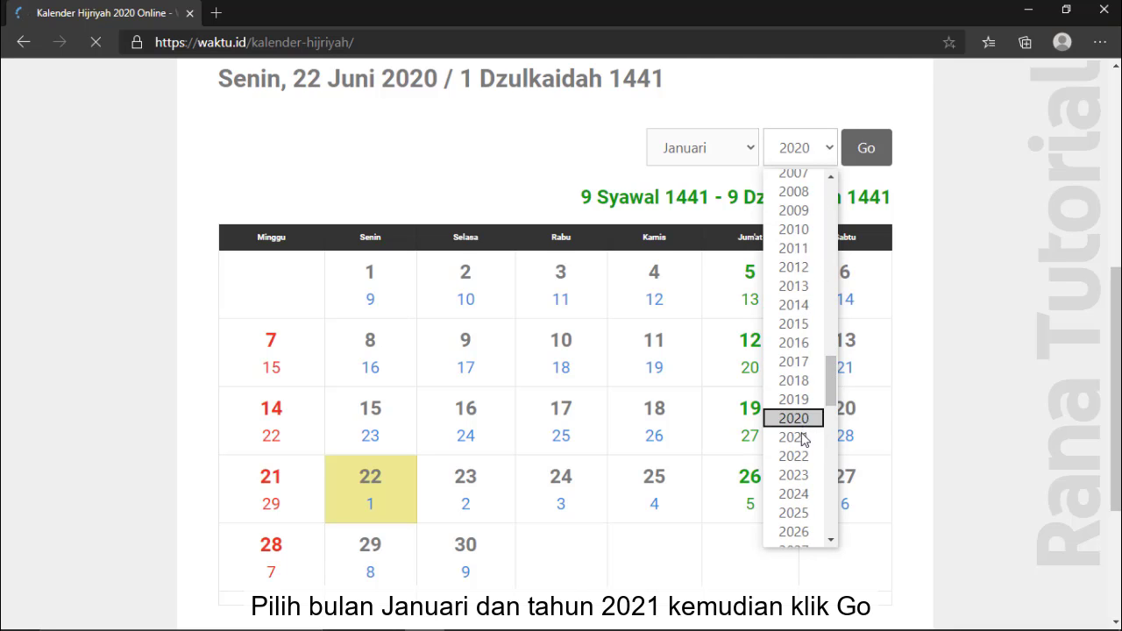
click(800, 437)
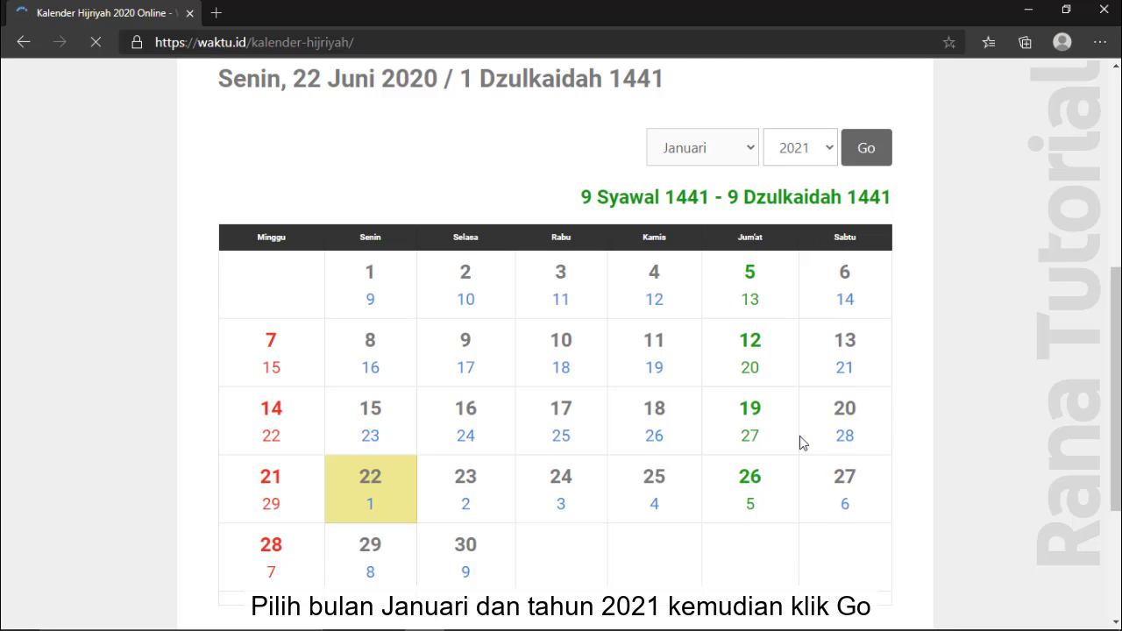
click(857, 155)
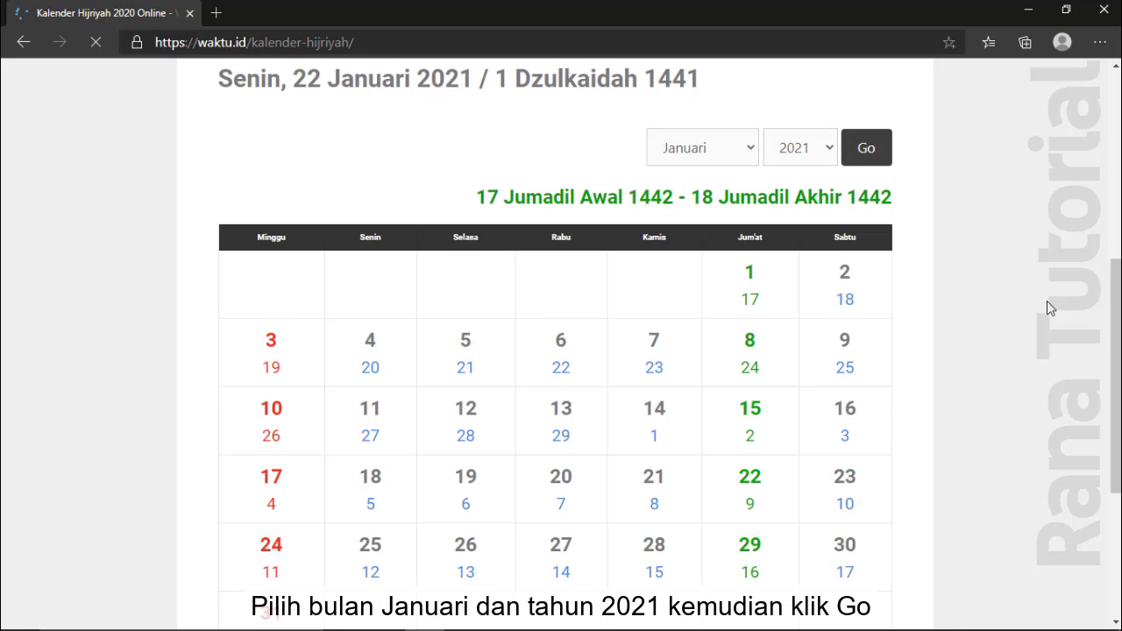
scroll(1047, 301, down, 1)
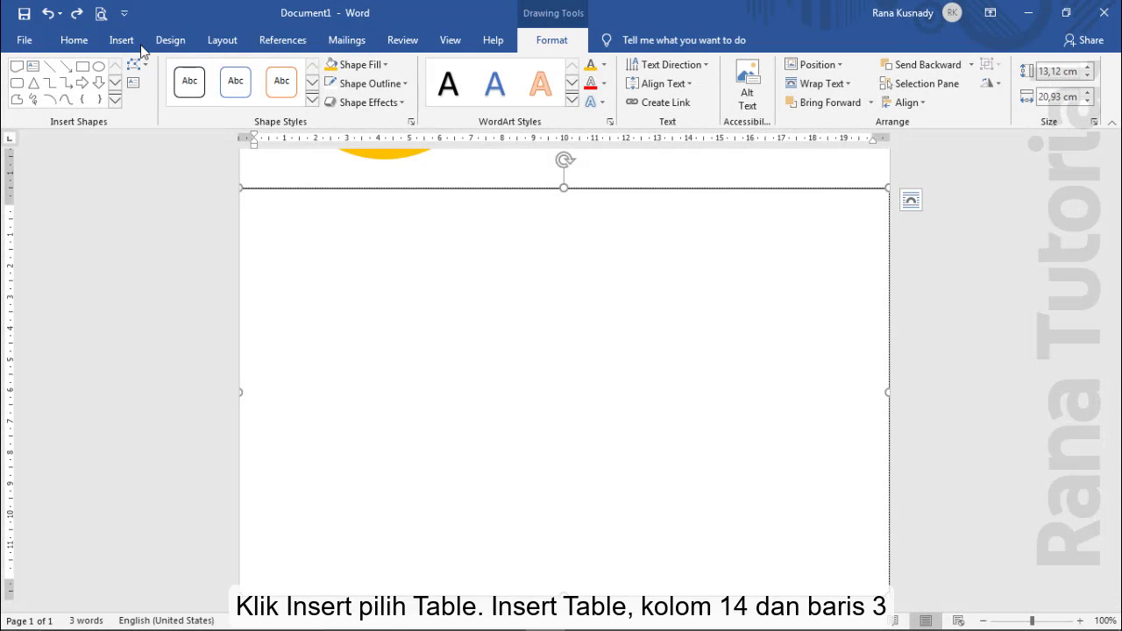
- Insert a 14-column, 3-row table
click(131, 42)
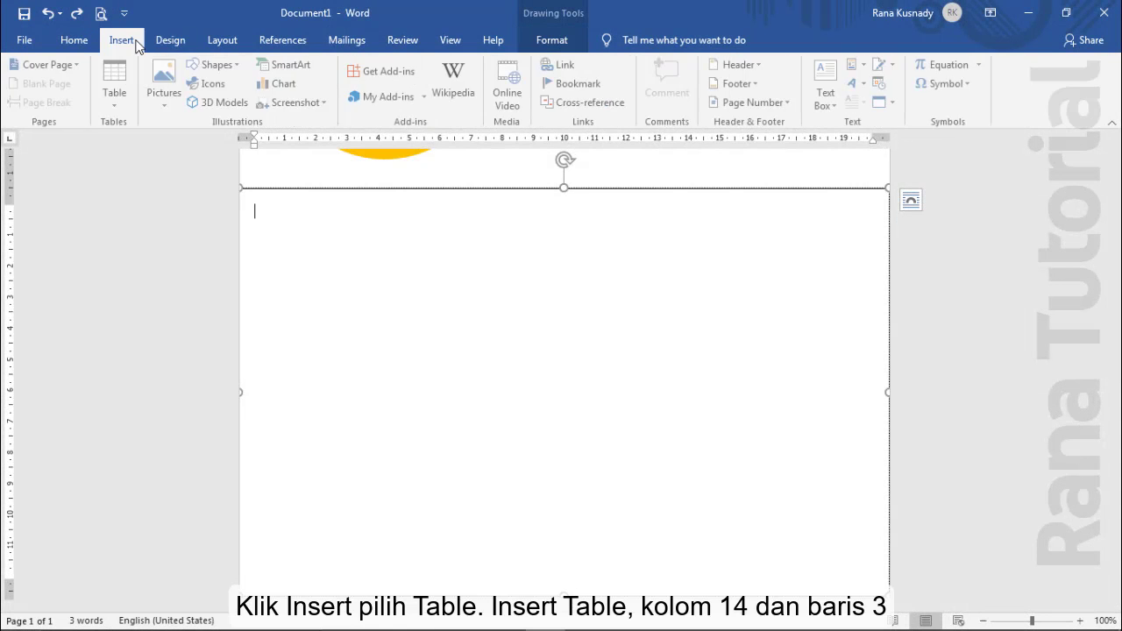
click(106, 107)
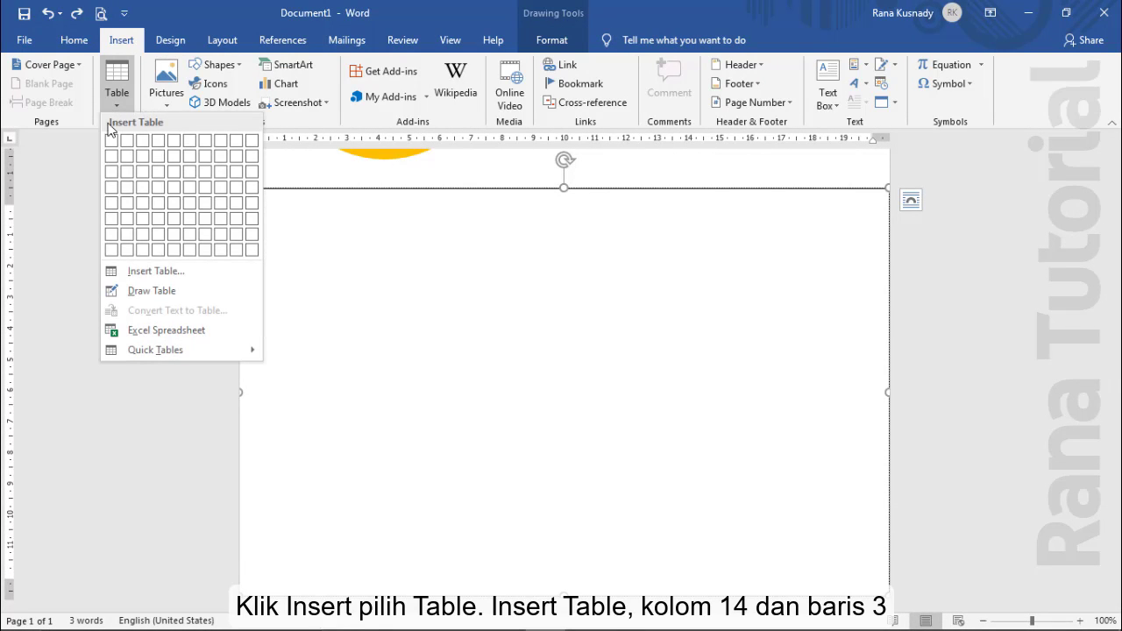
click(152, 271)
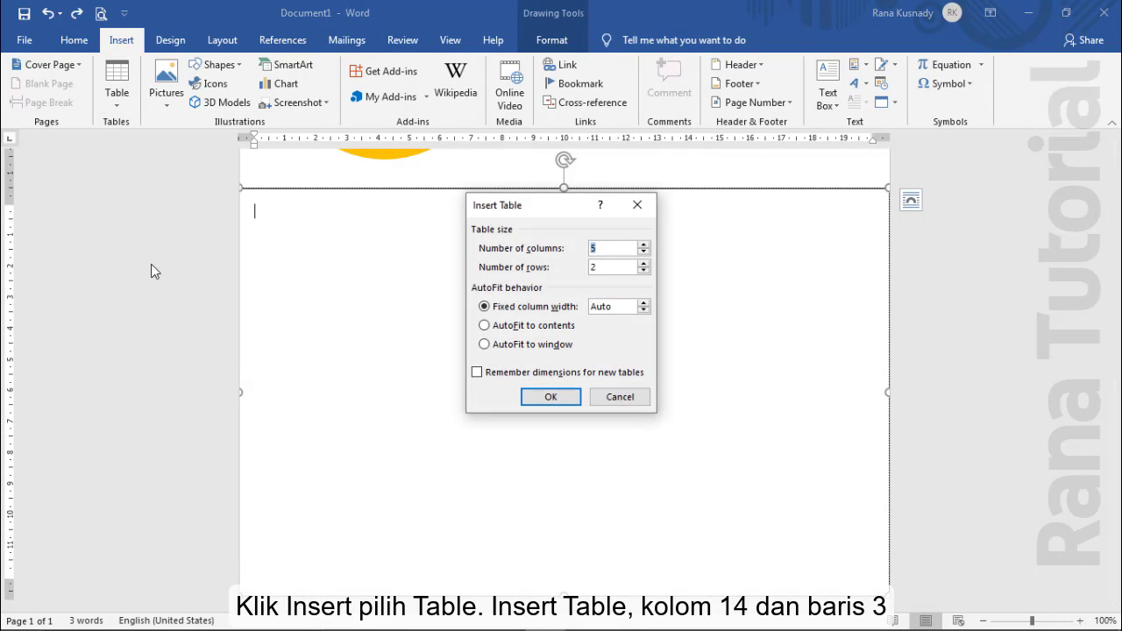
text(4)
text(3)
click(554, 398)
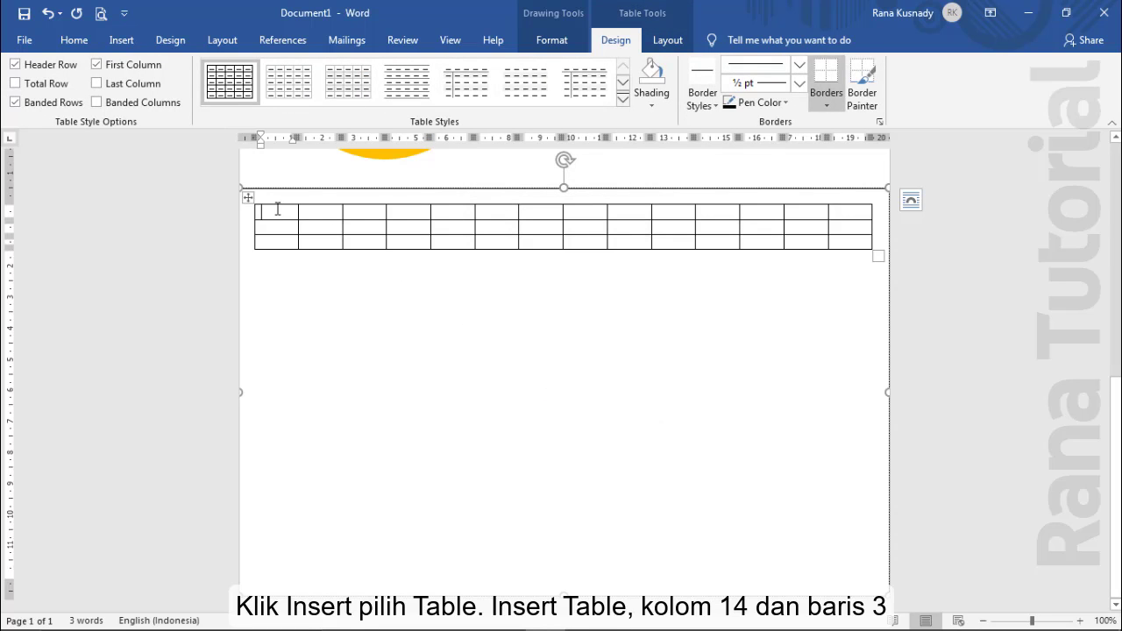
- Merge the top row into two seven-cell halves, aligned centre-left and centre-right
drag(278, 211, 536, 211)
click(678, 44)
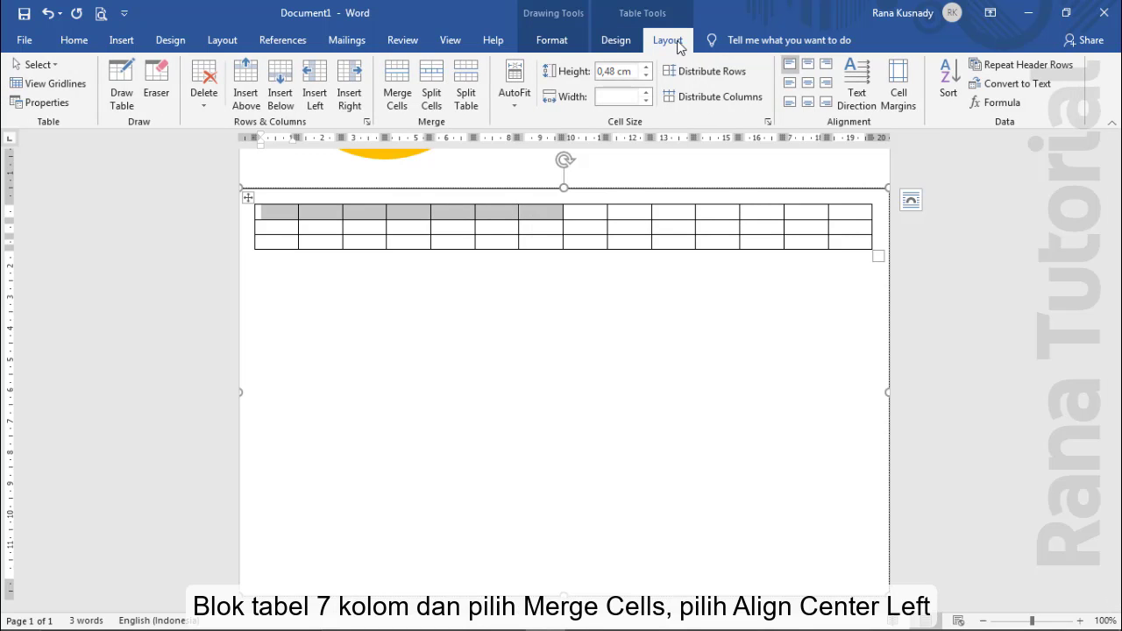
click(400, 79)
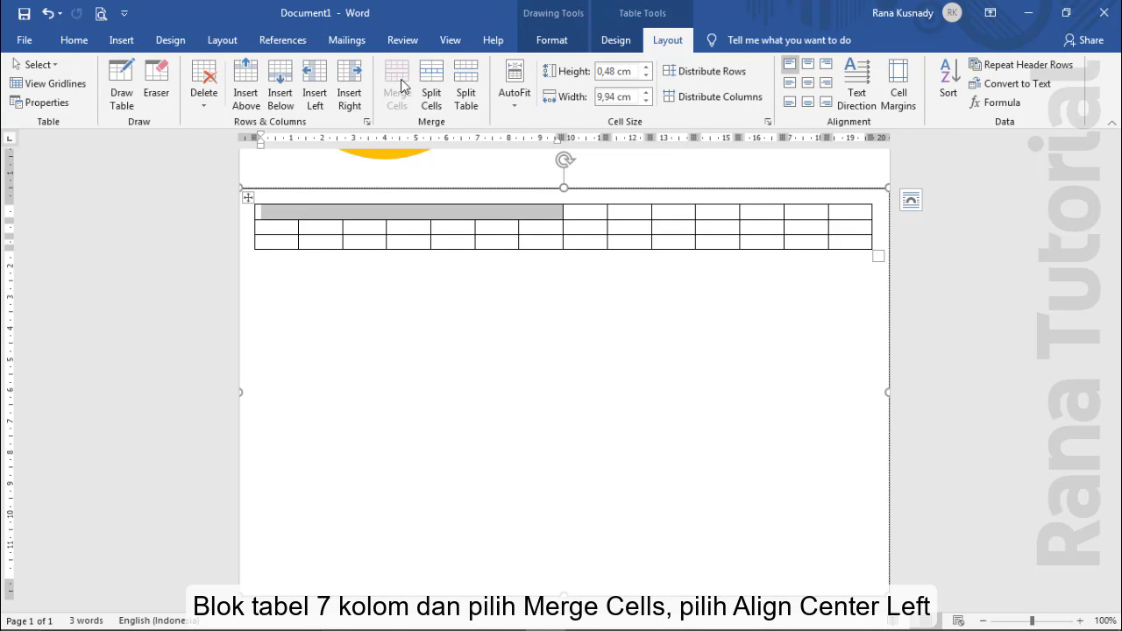
click(790, 82)
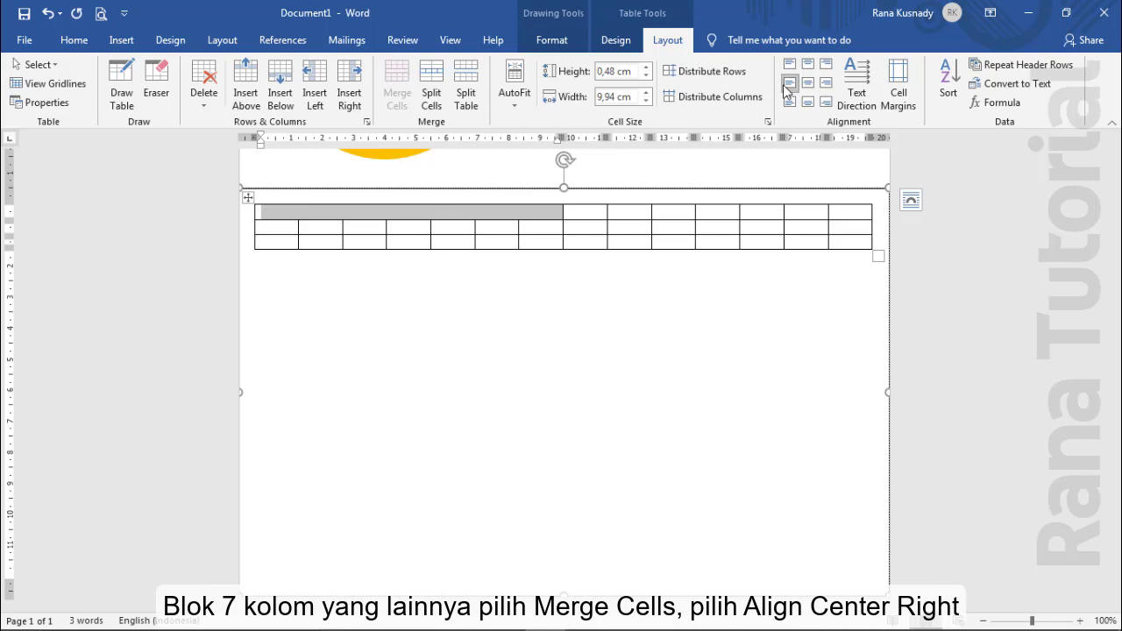
drag(582, 212, 847, 212)
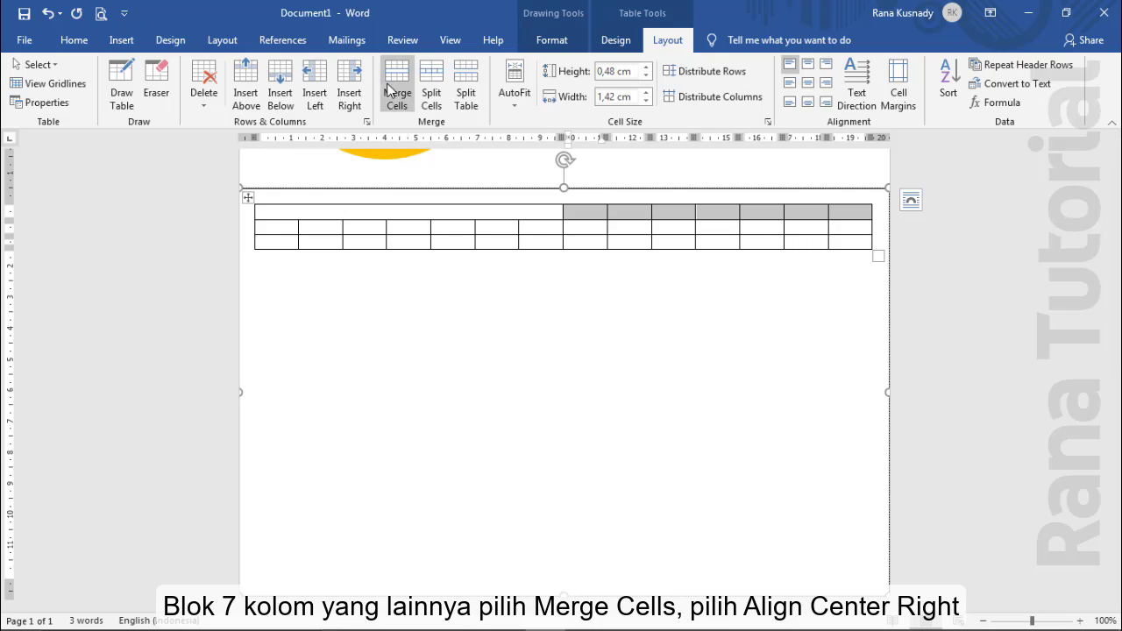
click(397, 87)
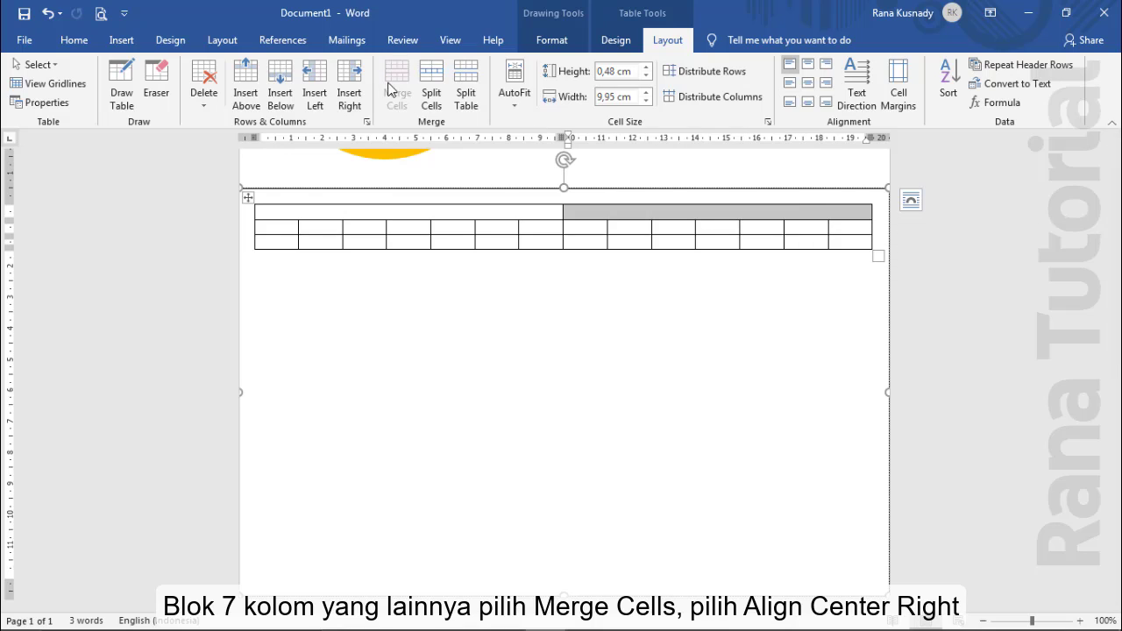
click(826, 83)
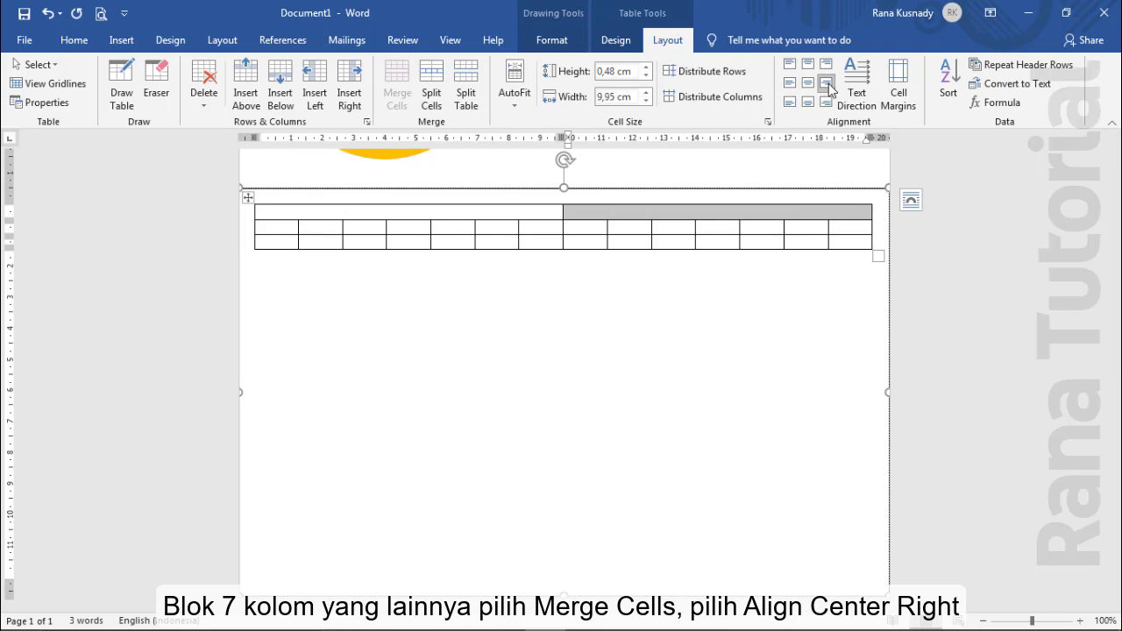
click(422, 212)
- Enter '17 Jumadil' and '18 Jumadil Akhir' in the two top-row cells
text(17 J)
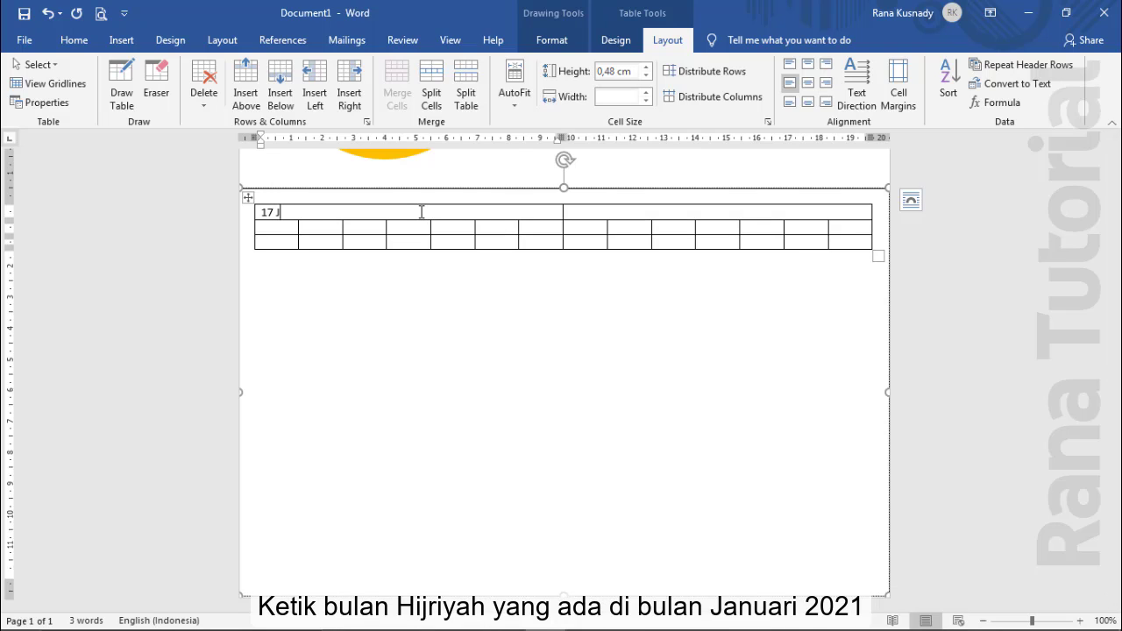
text(umadil Awa)
key(Tab)
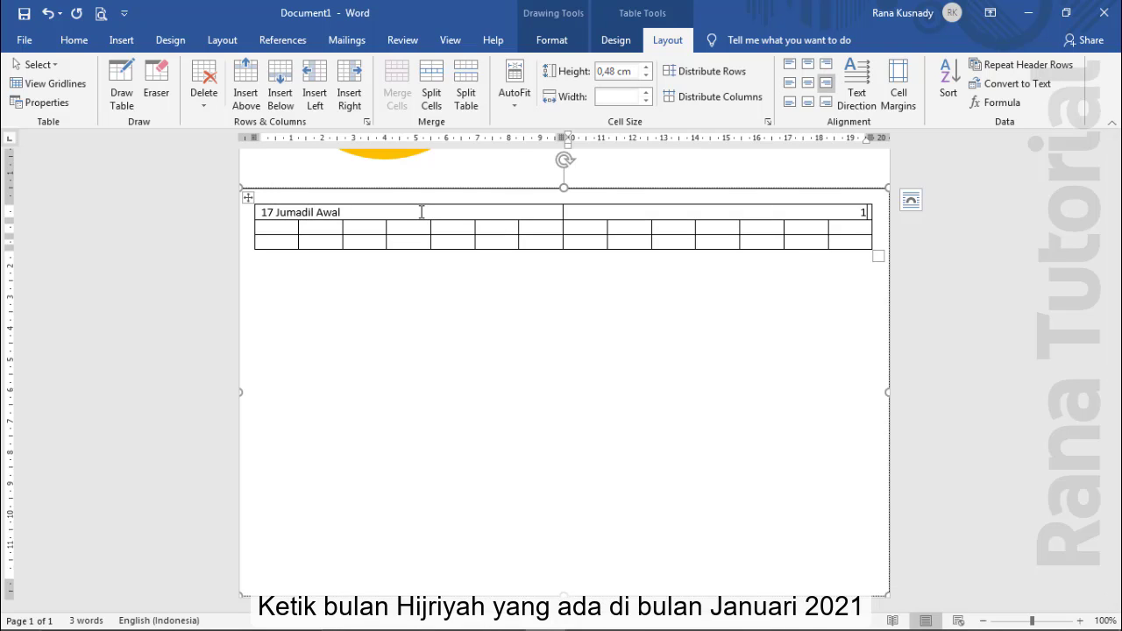
text(18 Jumadil Akhi)
text(r)
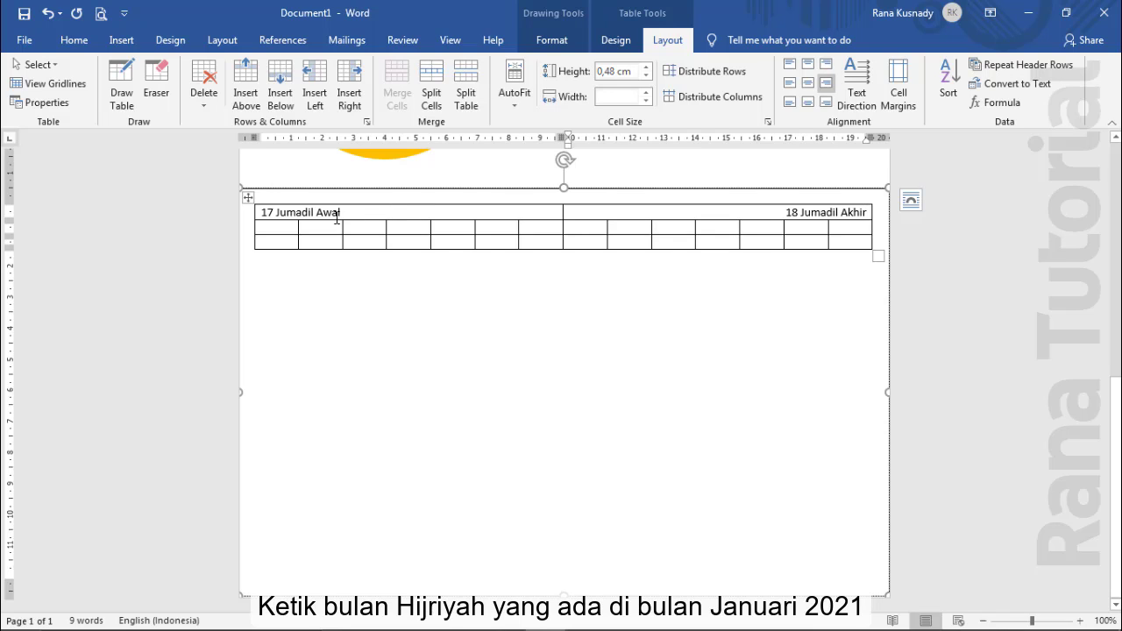
- Merge the second row's fourteen cells in pairs into seven cells
drag(288, 228, 311, 232)
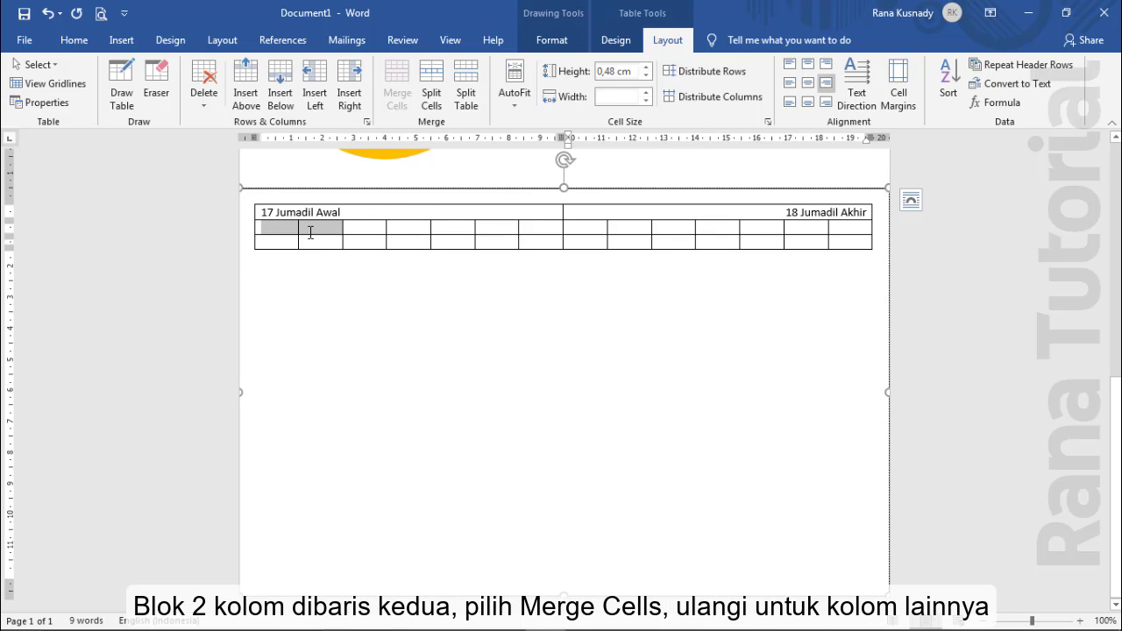
click(403, 88)
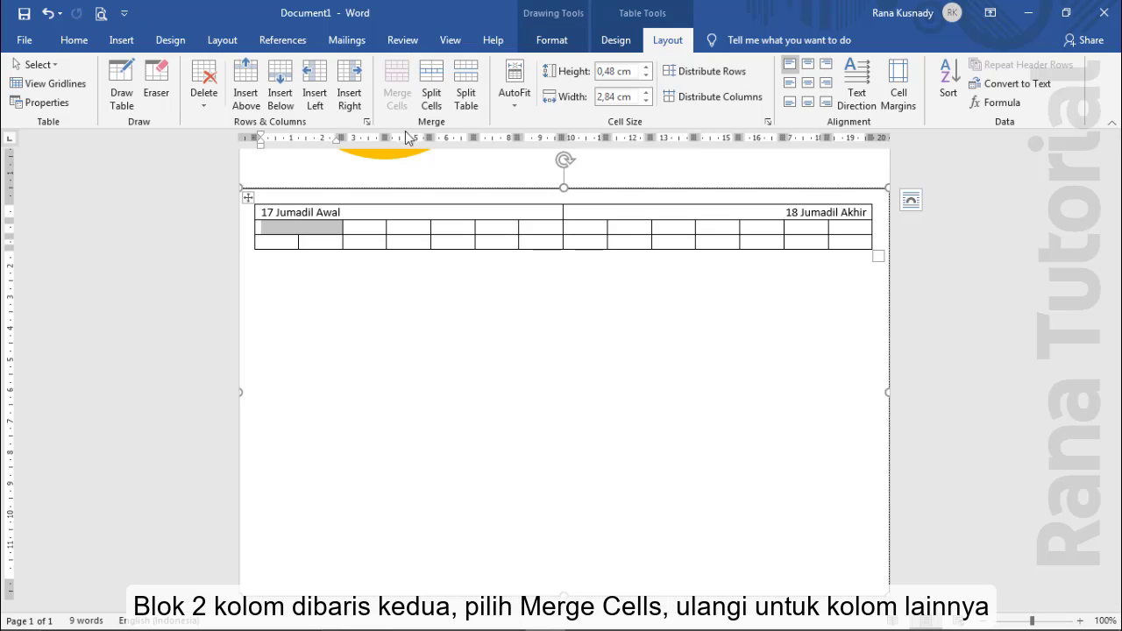
drag(364, 226, 412, 228)
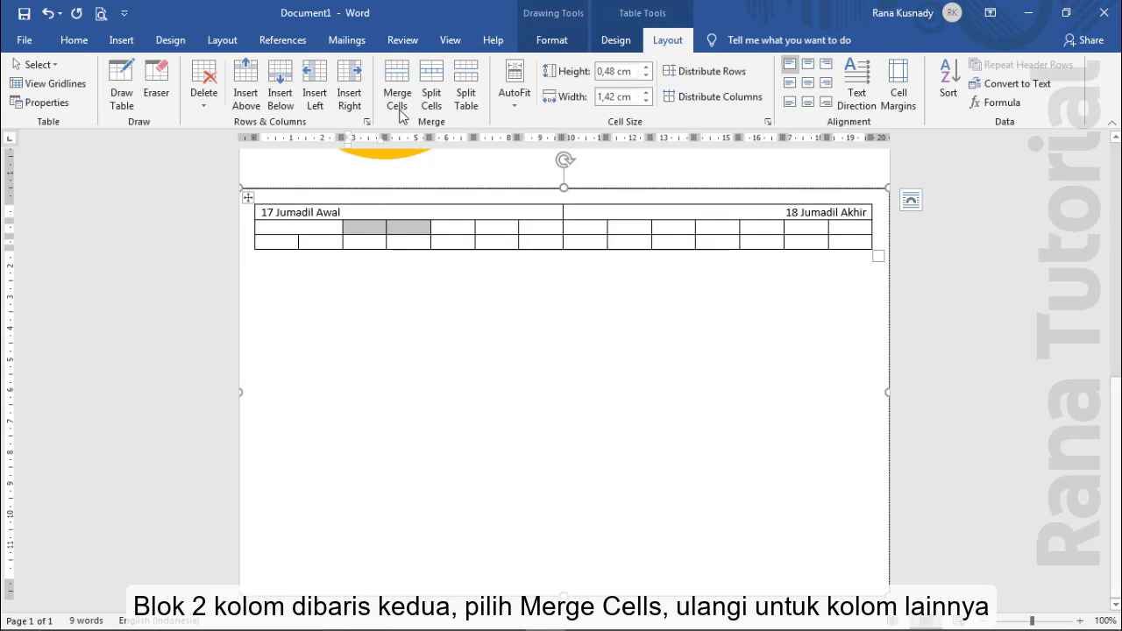
click(397, 88)
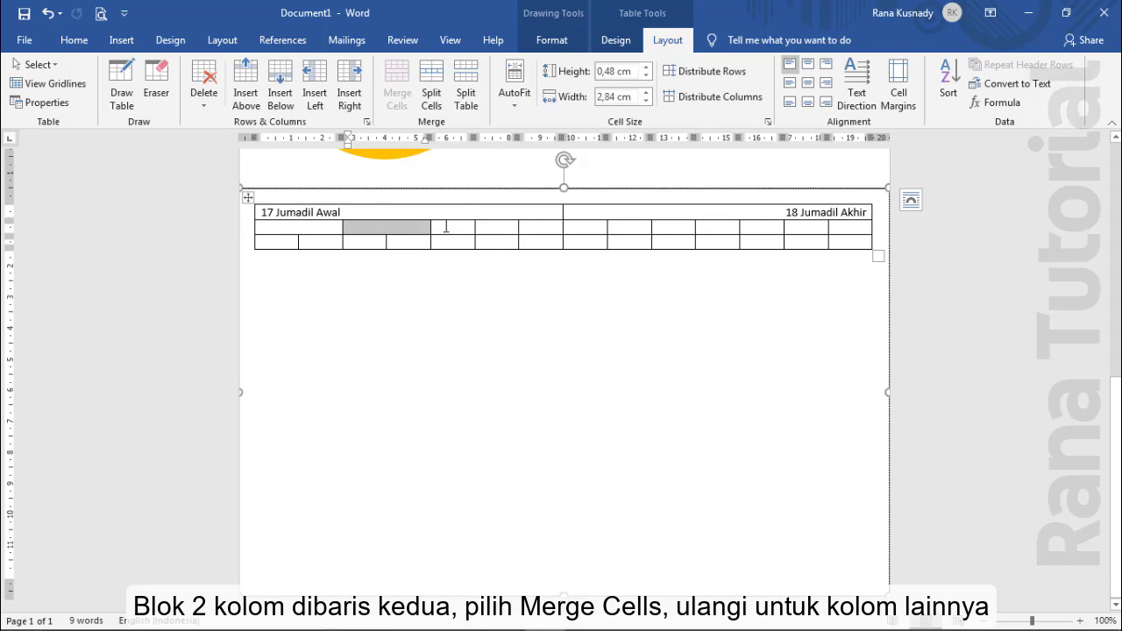
drag(446, 227, 500, 227)
click(397, 88)
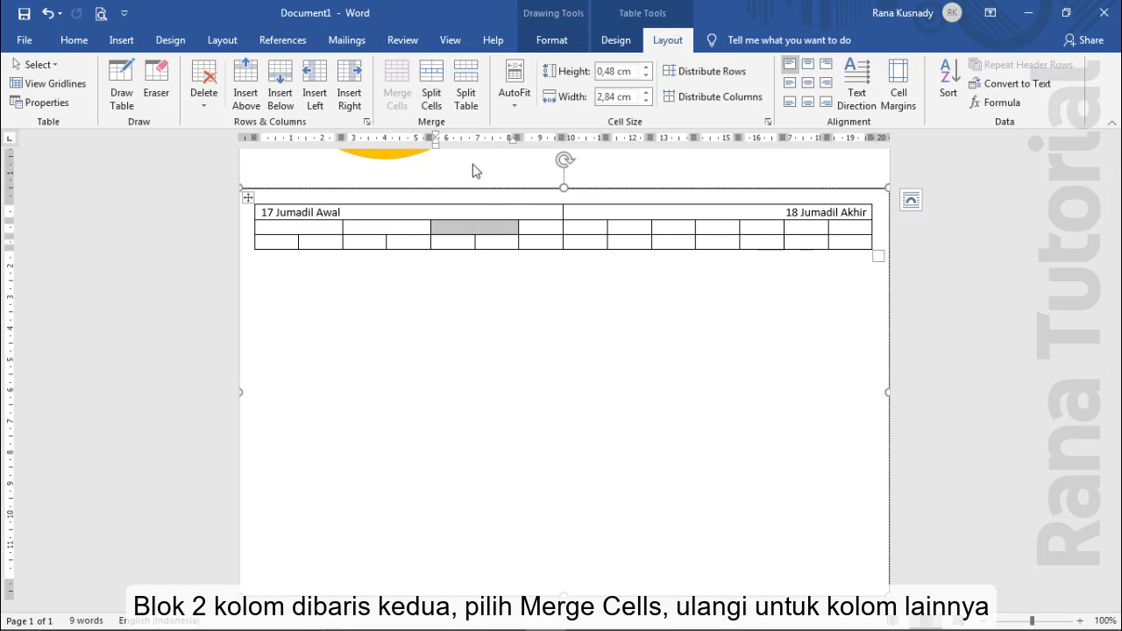
drag(549, 227, 659, 227)
click(392, 94)
click(397, 92)
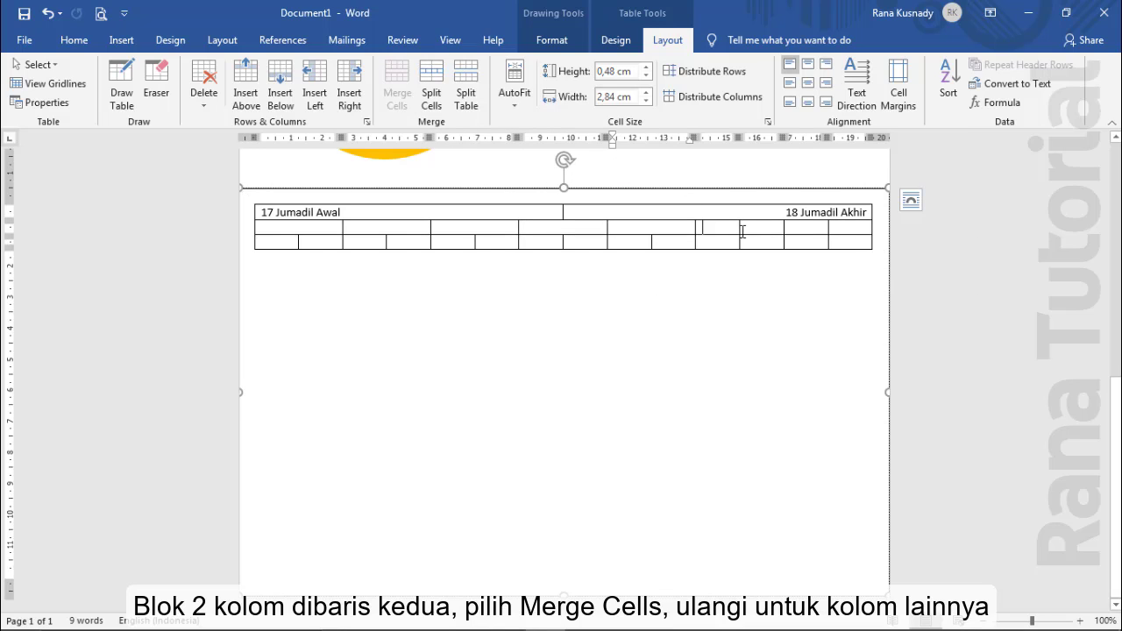
drag(706, 228, 744, 228)
click(396, 95)
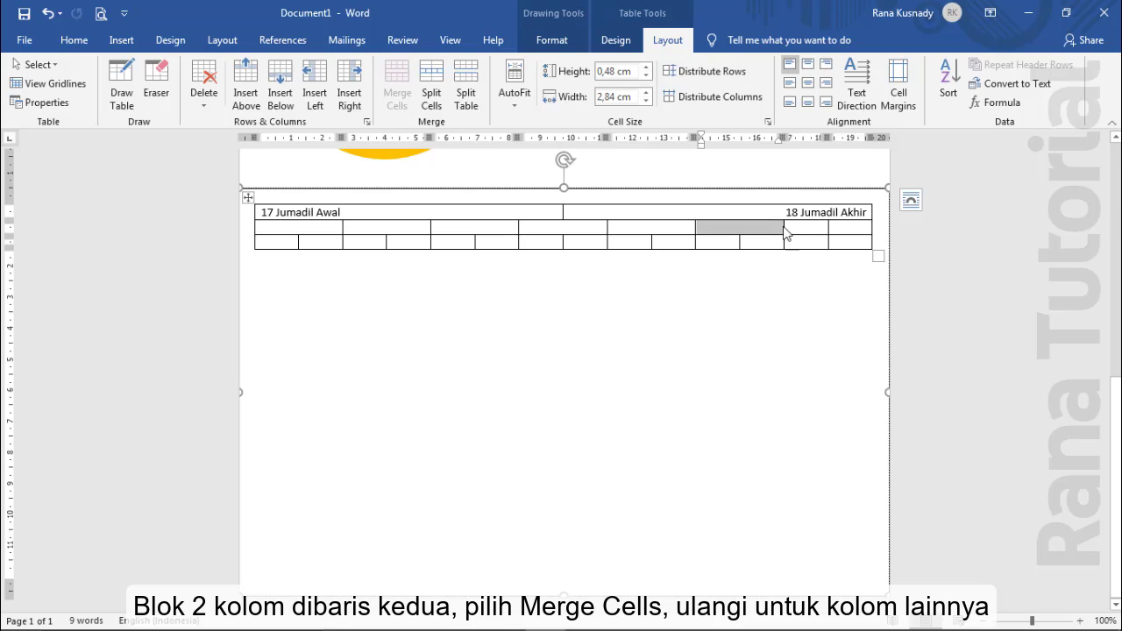
drag(795, 228, 850, 228)
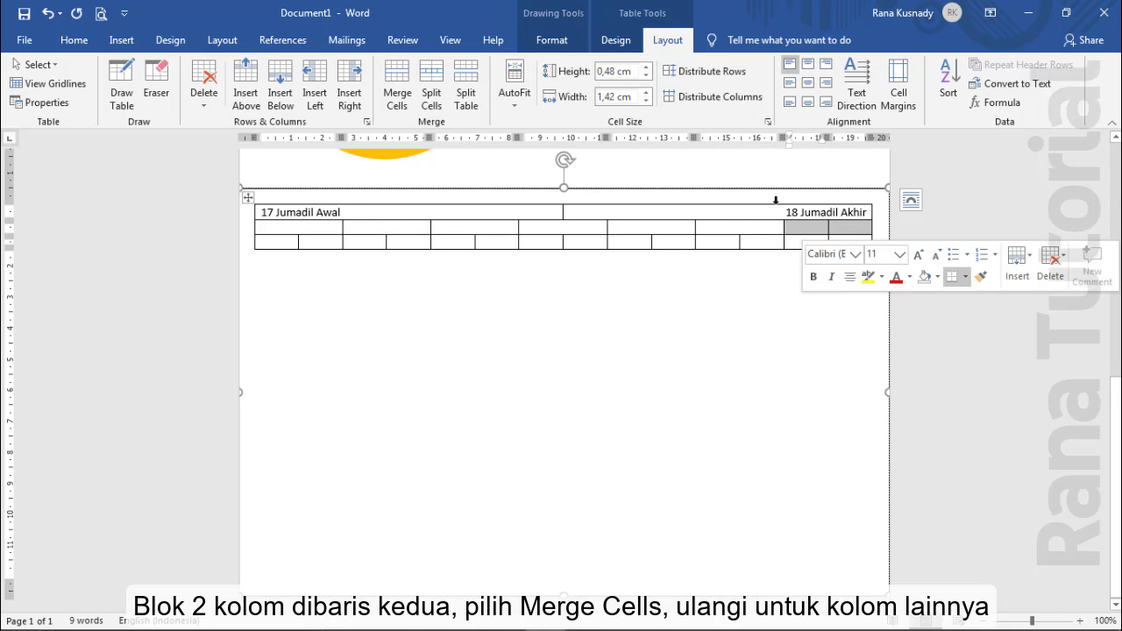
click(406, 87)
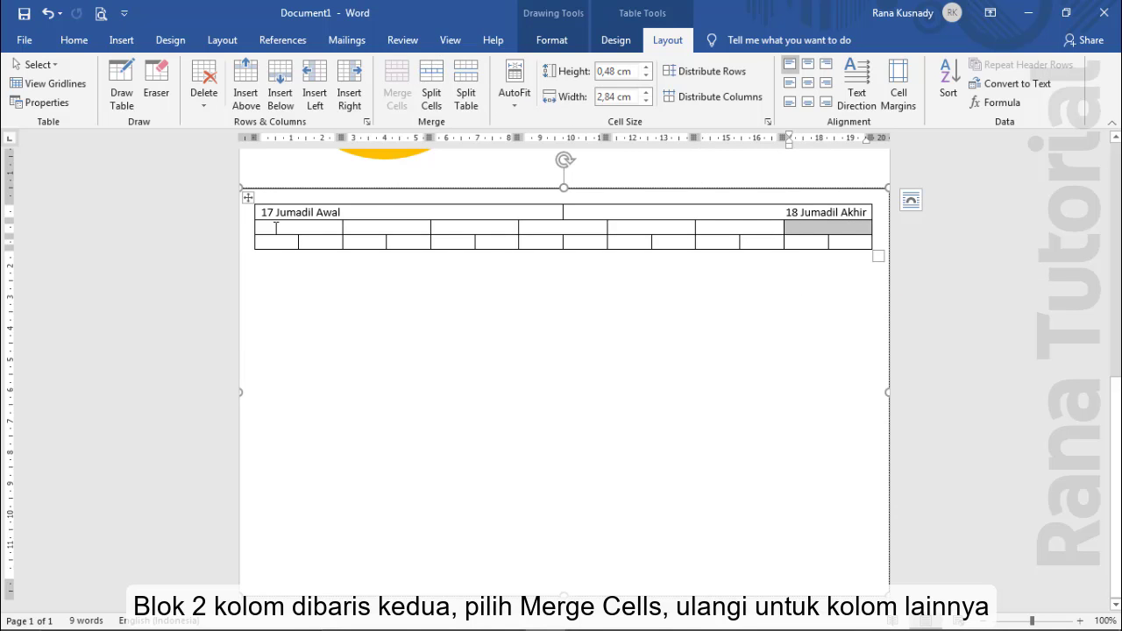
- Centre the second row and fill in MINGGU, SENIN, SELASA, RABU, KAMIS, JUM'AT, SABTU
drag(275, 228, 812, 227)
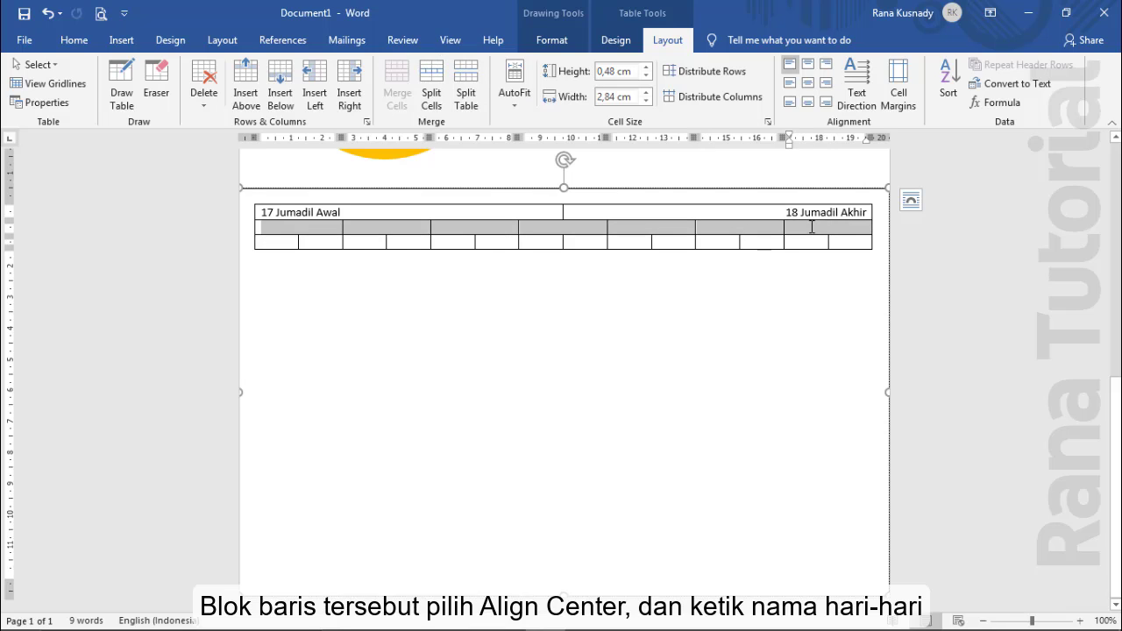
click(808, 82)
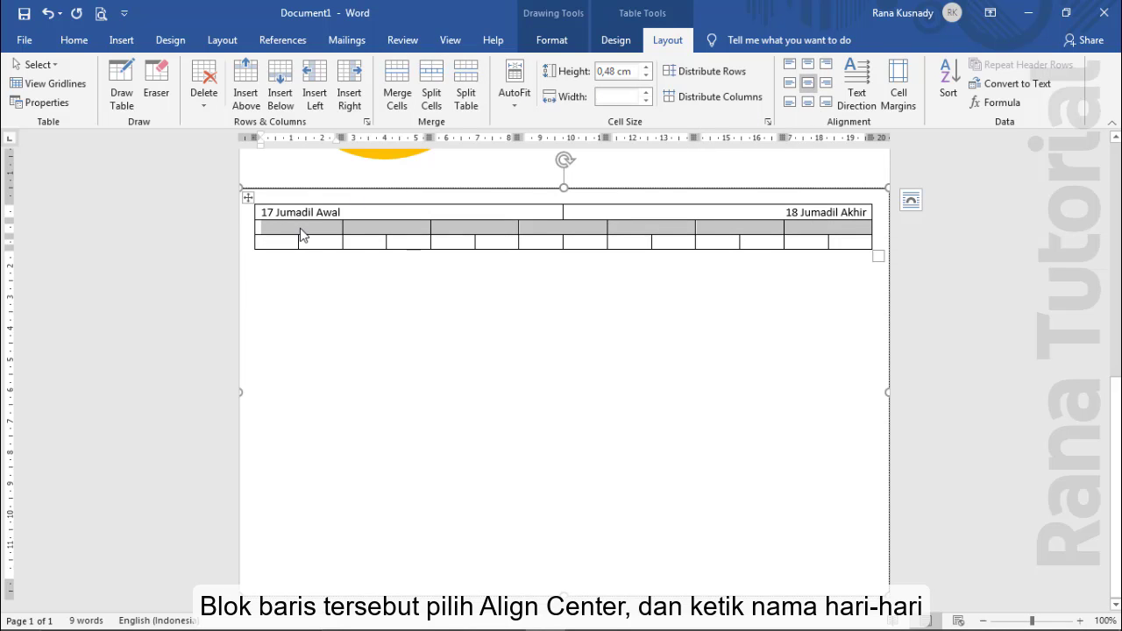
click(301, 235)
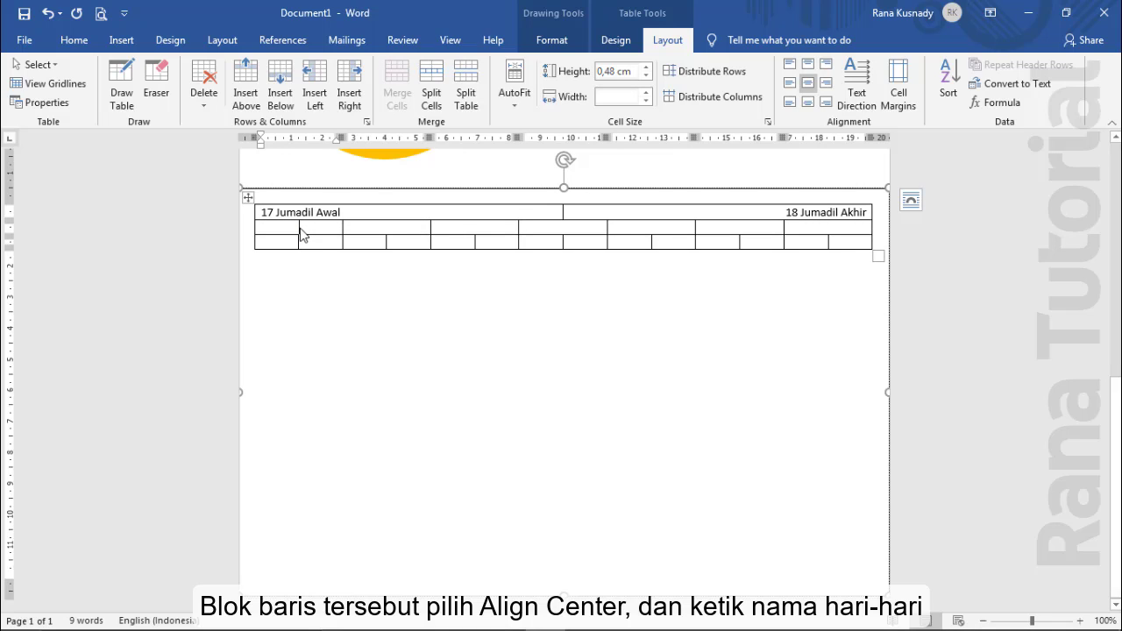
text(MINGGU)
key(Tab)
text(SENIN)
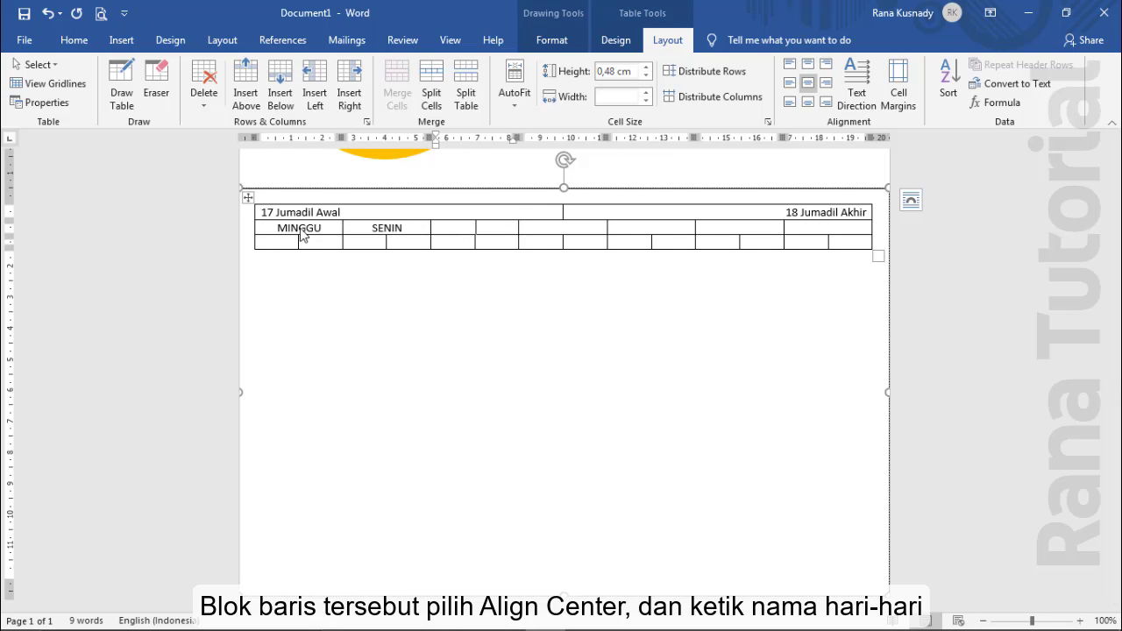
key(Tab)
text(SELASA)
key(Tab)
text(RABU)
key(Tab)
text(K)
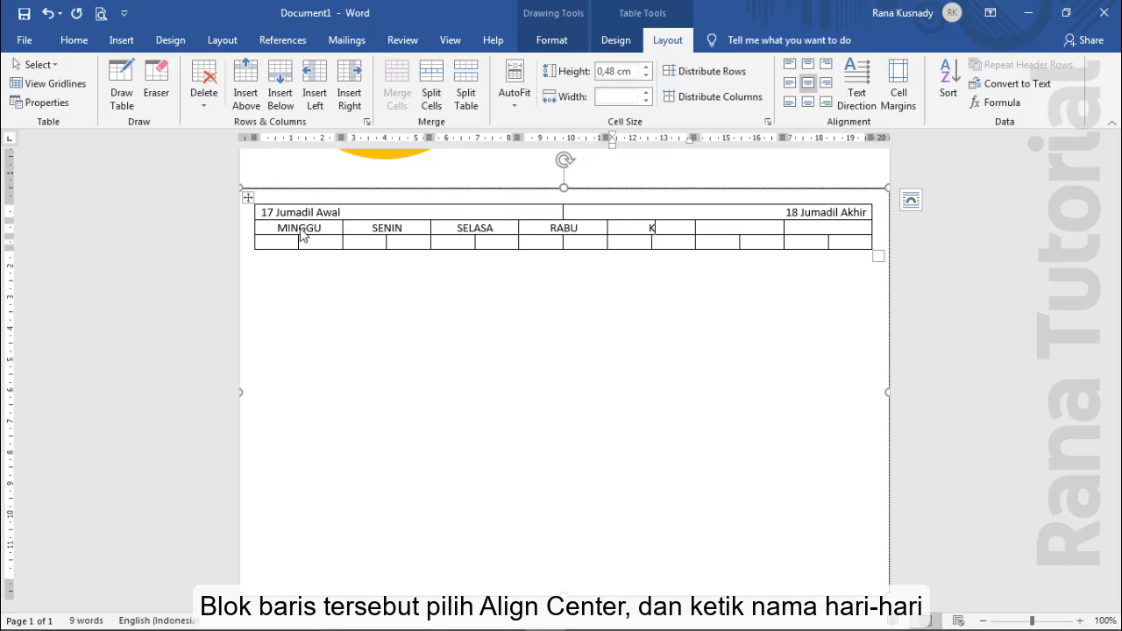
text(AMIS)
key(Tab)
text(JUM'AT)
key(Tab)
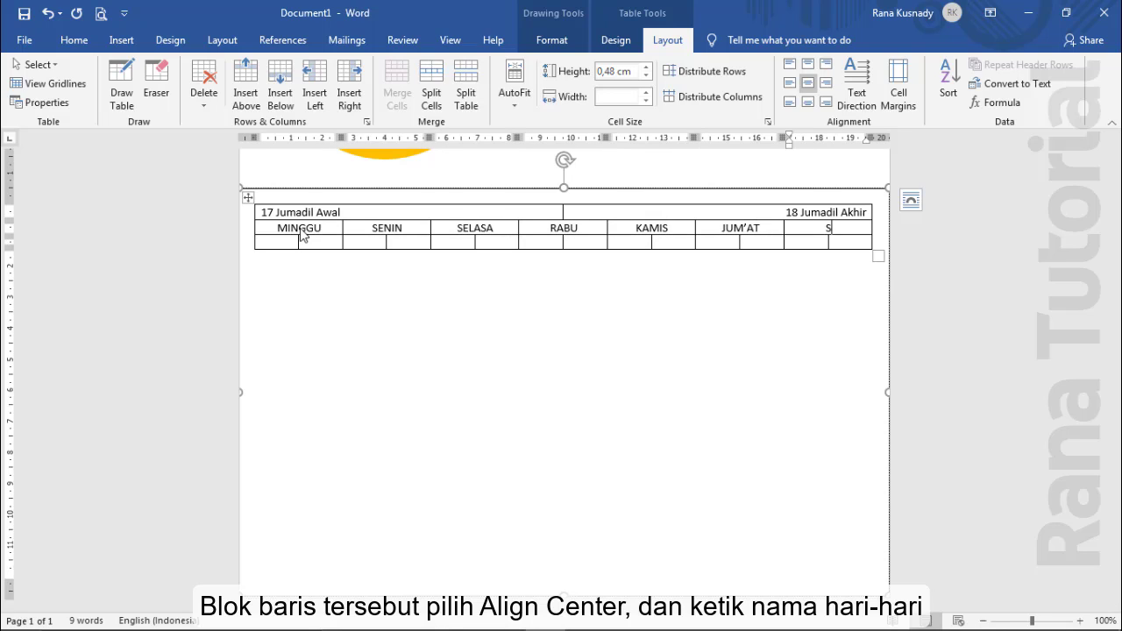
text(ABTU)
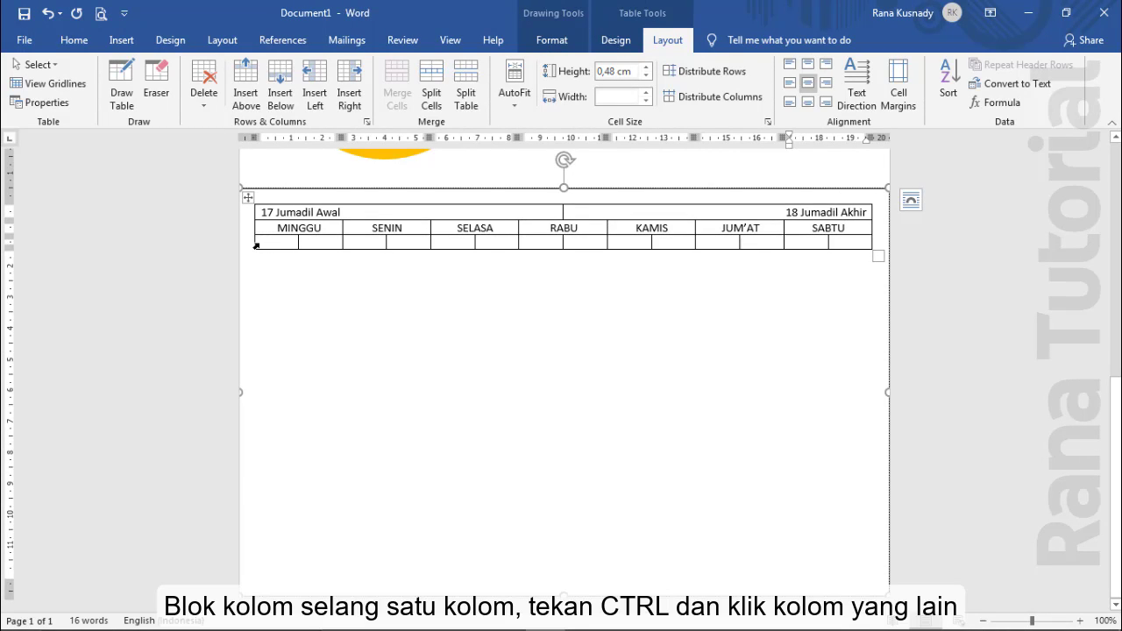
- Select the first date cell under each of the seven day columns
click(256, 246)
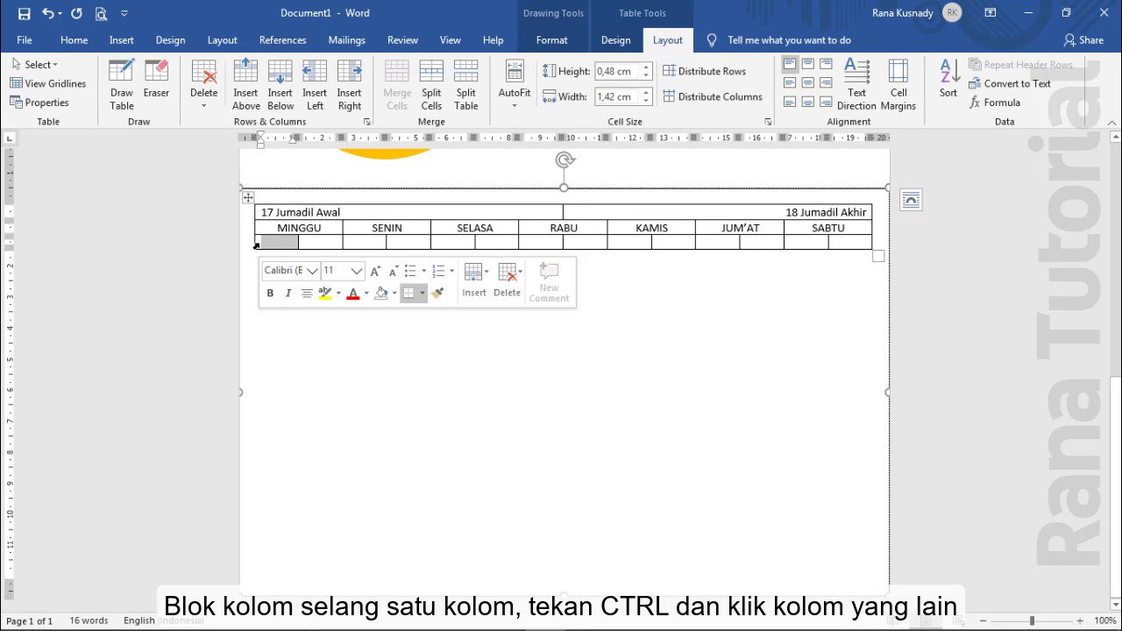
ctrl+click(344, 247)
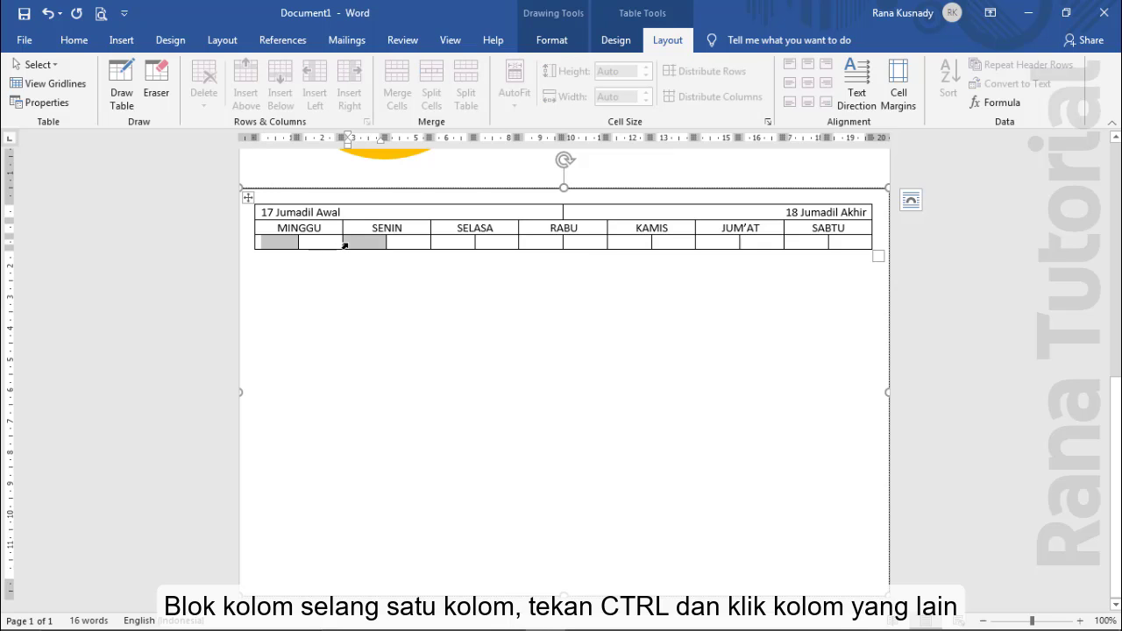
ctrl+click(432, 245)
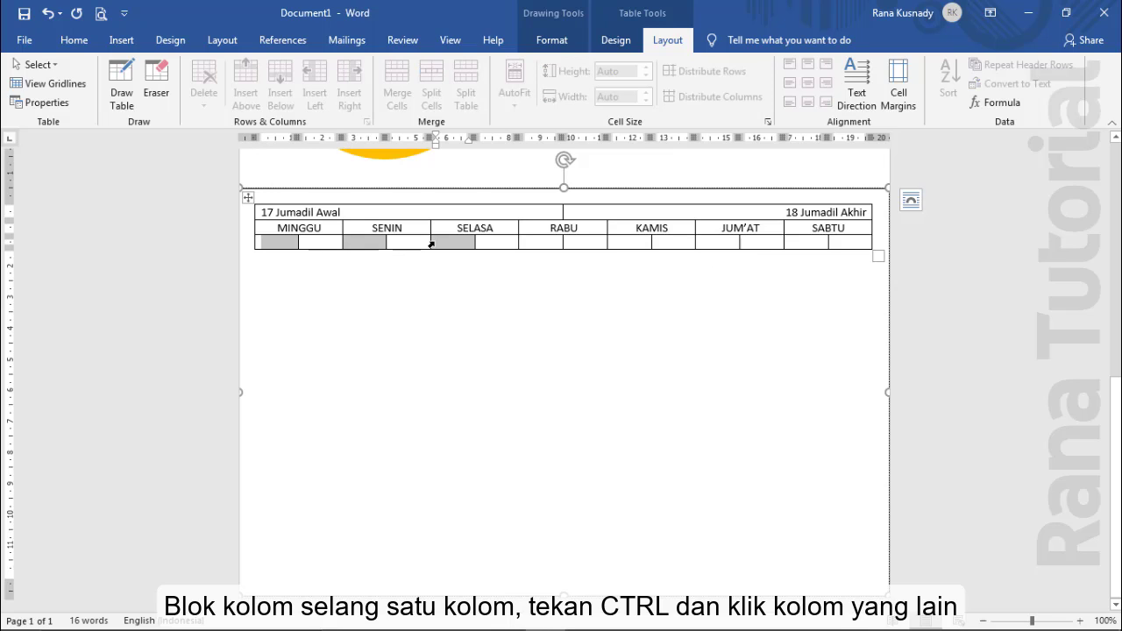
ctrl+click(520, 243)
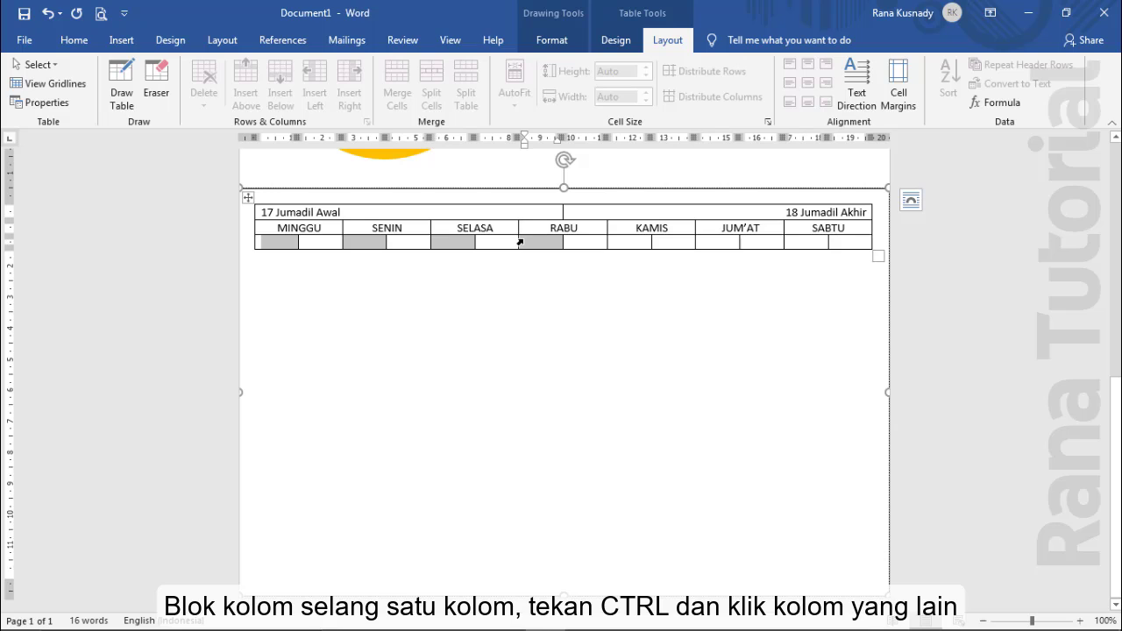
ctrl+click(609, 243)
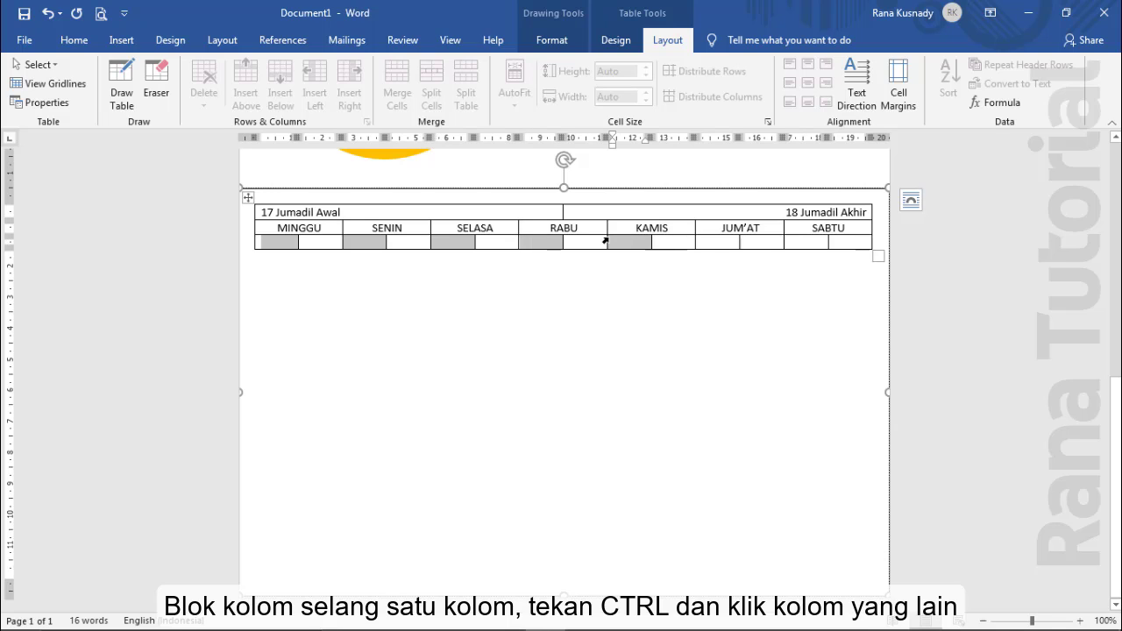
ctrl+click(697, 243)
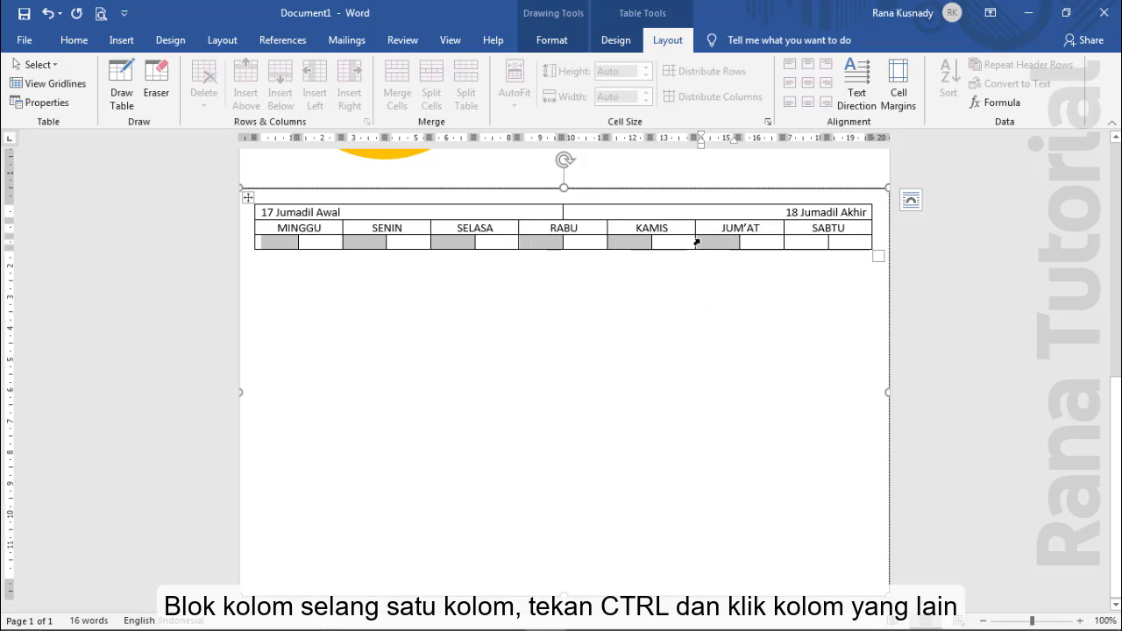
ctrl+click(785, 242)
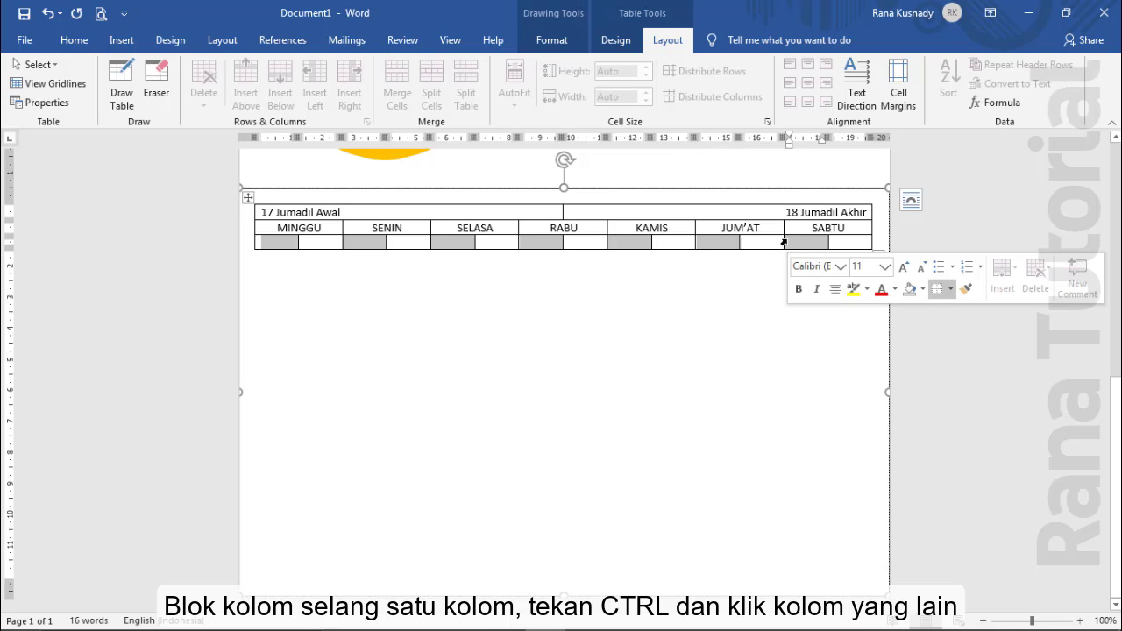
- Make the selected date cells right-aligned, 28 pt and bold
click(75, 42)
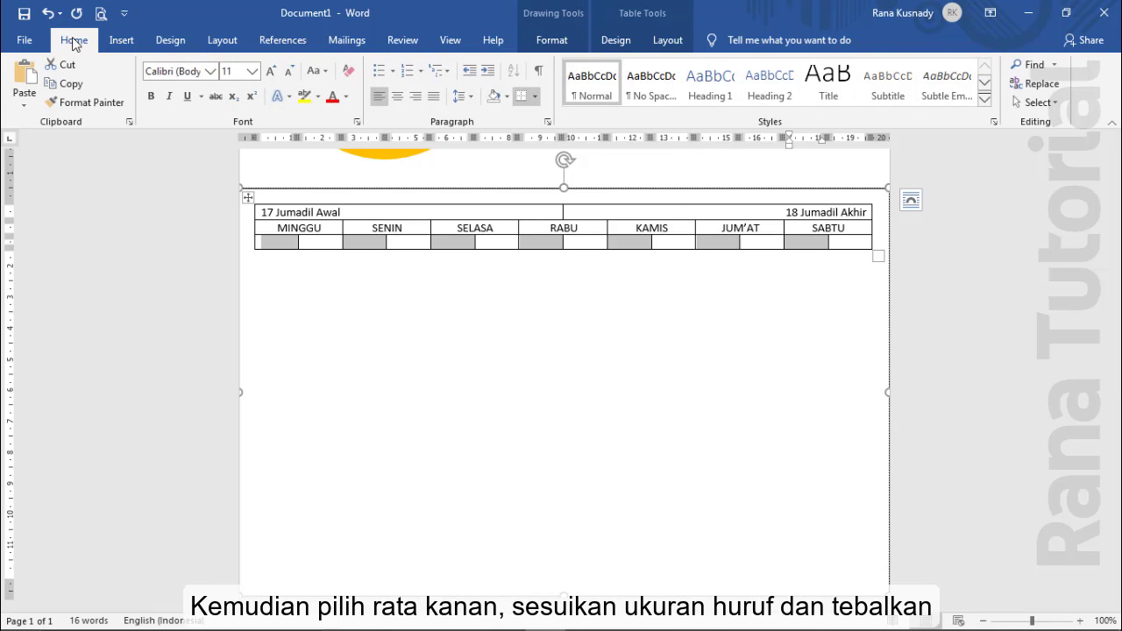
click(413, 98)
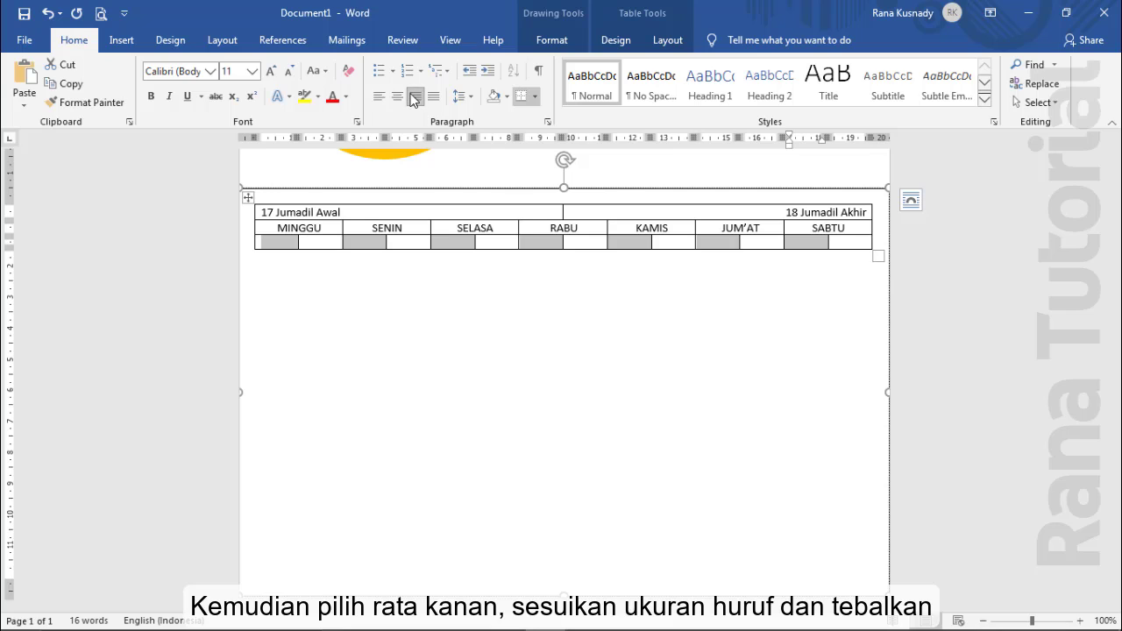
click(252, 71)
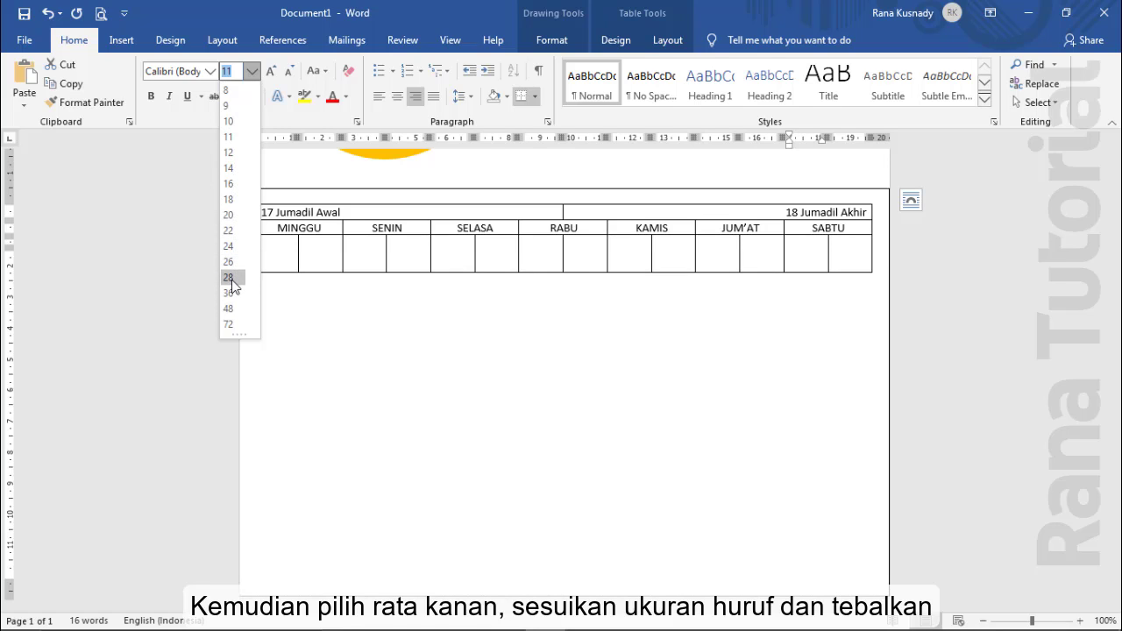
click(231, 279)
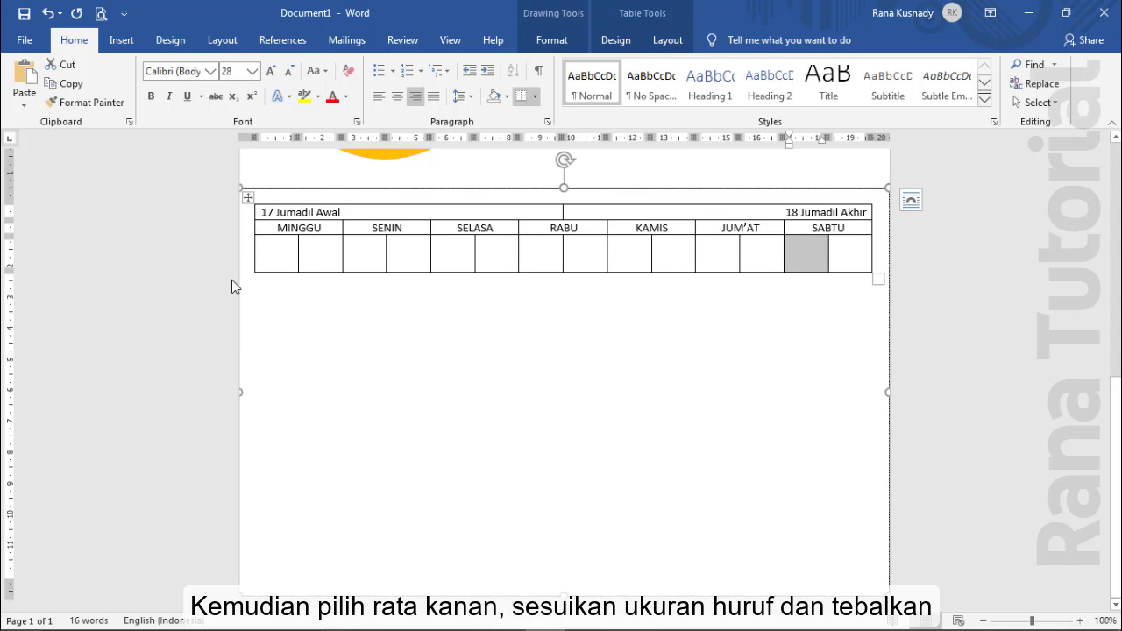
click(150, 97)
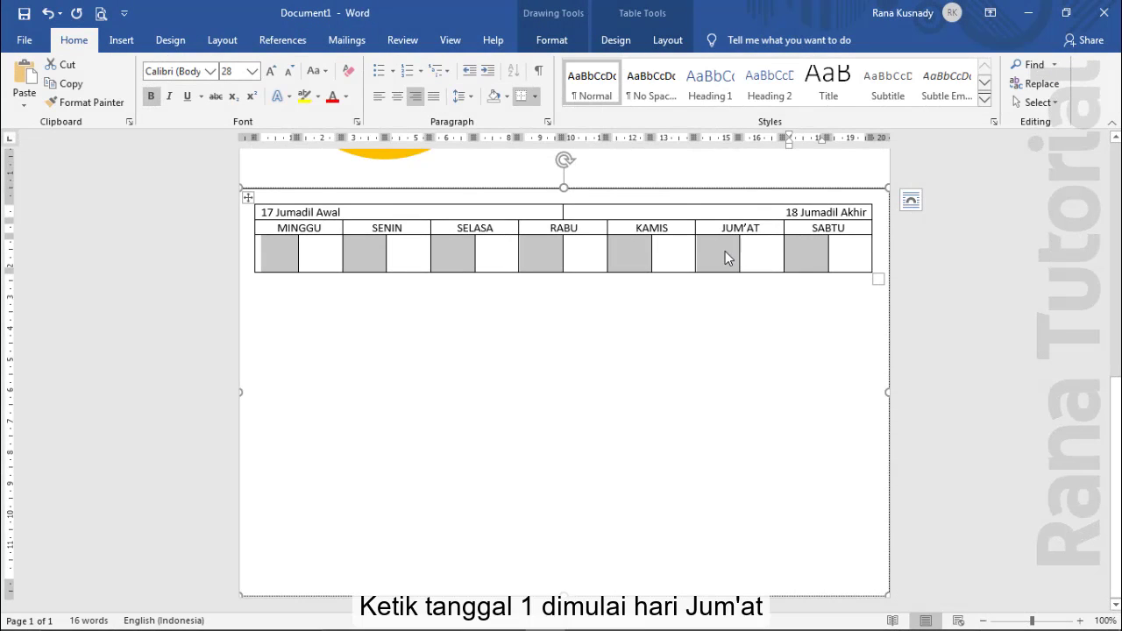
- Enter dates 1 and 2 under JUM'AT and SABTU, then 3 to 9 in a new week row
click(726, 254)
text(1)
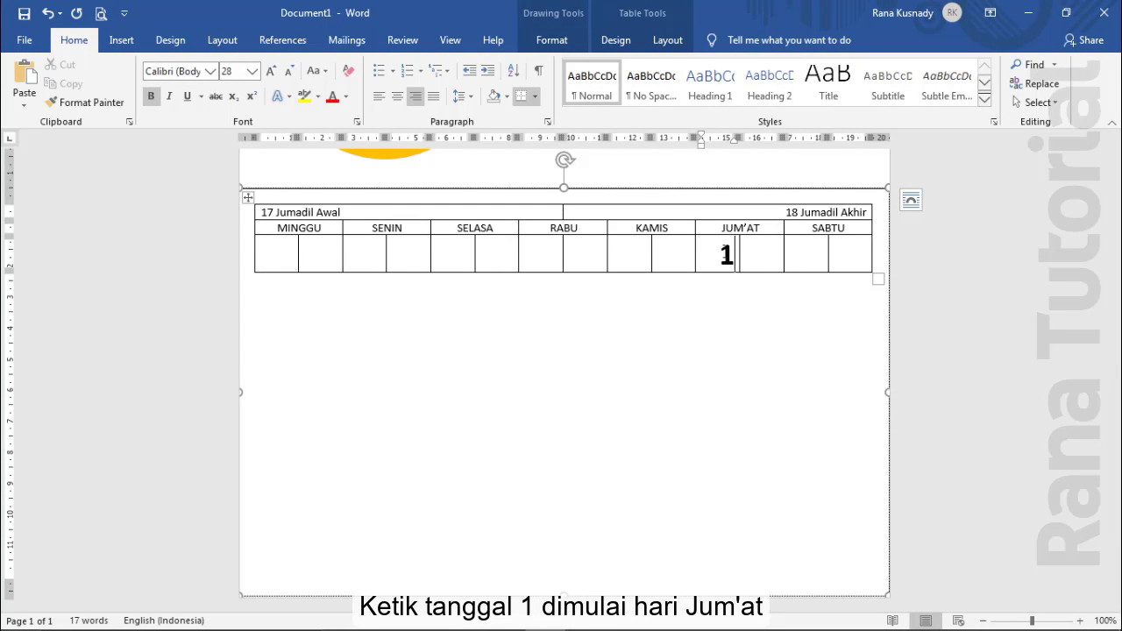
key(Tab)
key(Tab)
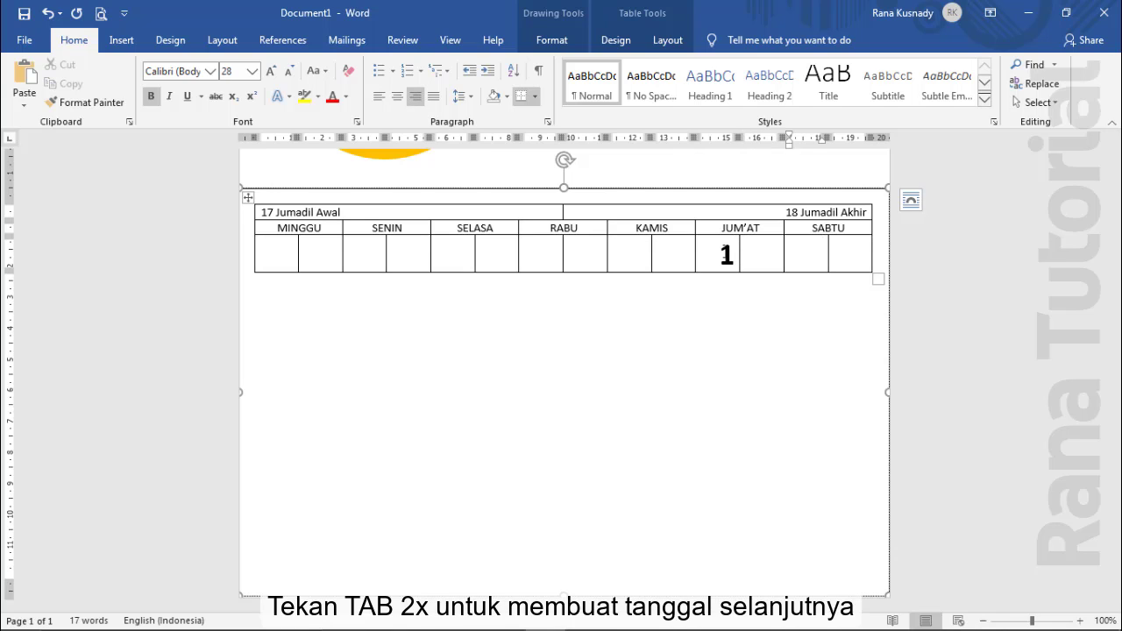
text(2)
key(Tab)
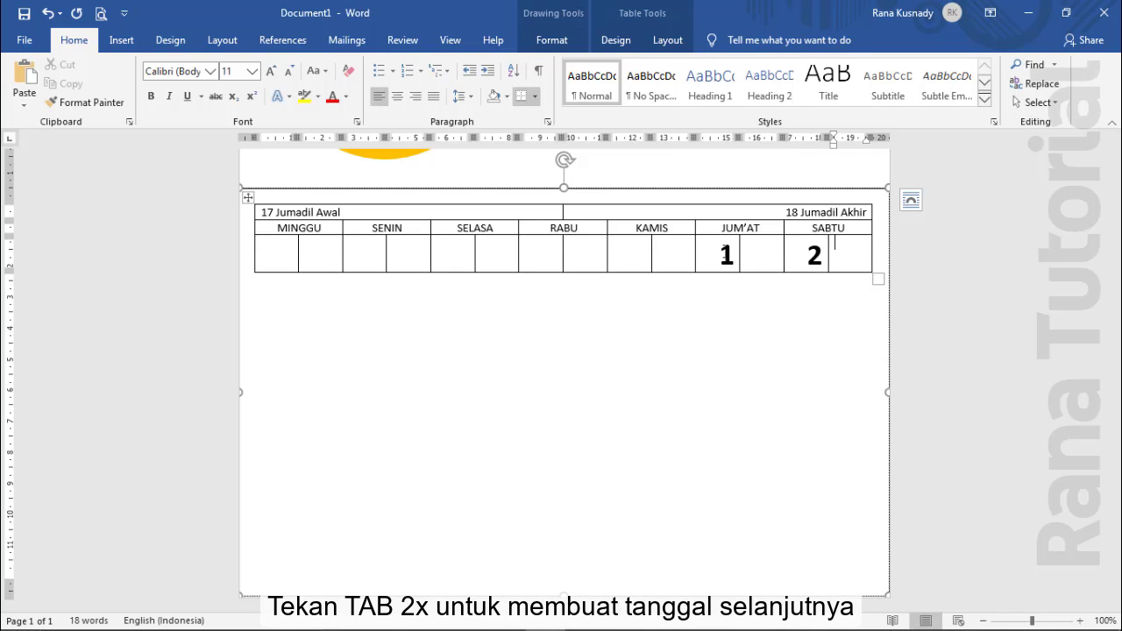
key(Tab)
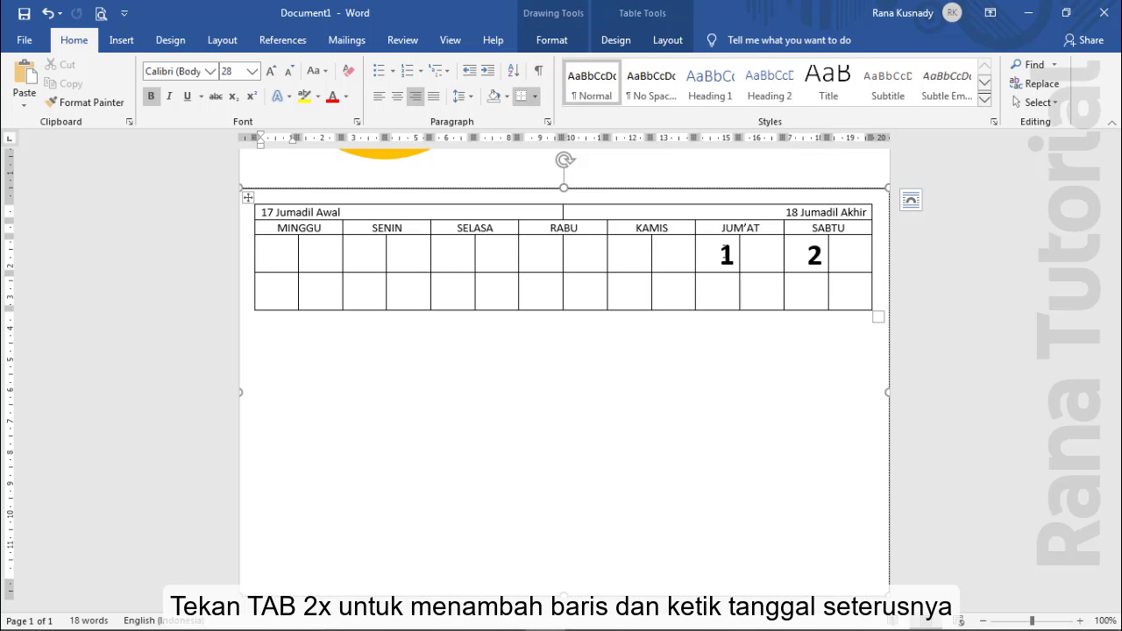
text(3)
key(Tab)
key(Tab)
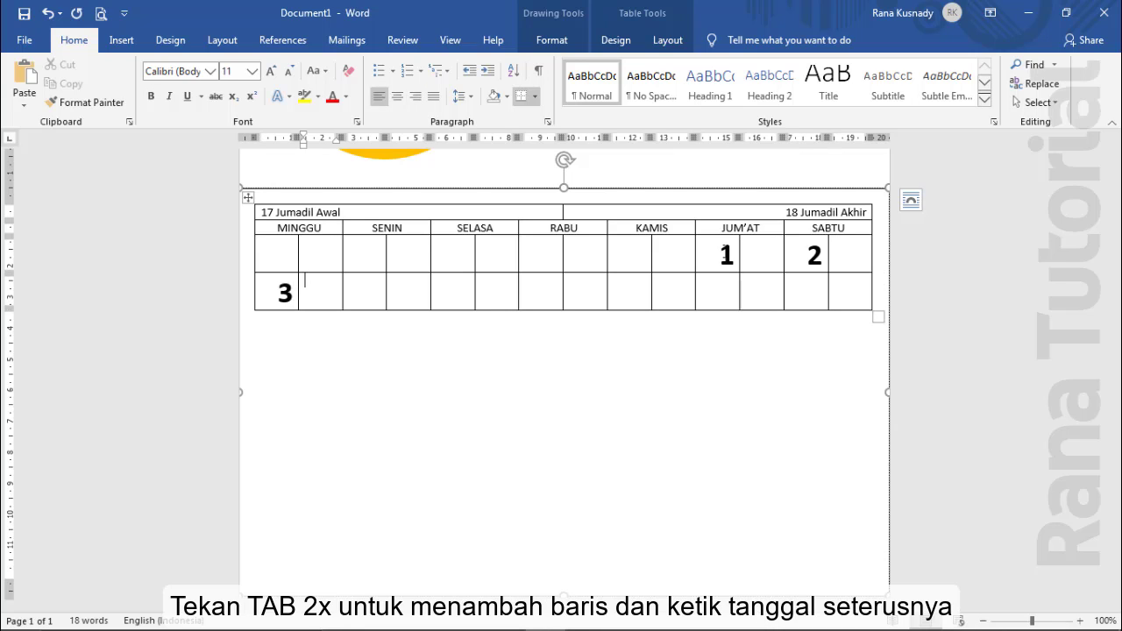
text(4)
key(Tab)
key(Tab)
text(5)
key(Tab)
key(Tab)
text(6)
key(Tab)
key(Tab)
text(7)
key(Tab)
key(Tab)
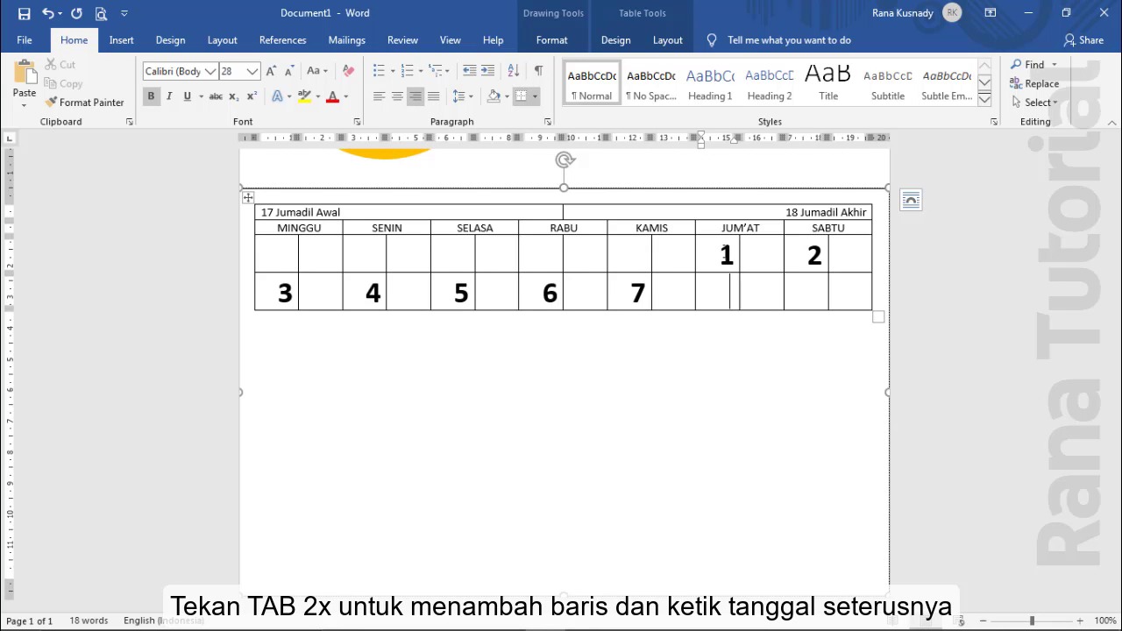
text(8)
key(Tab)
key(Tab)
text(9)
- Fill in the remaining dates 11 through 31, adding new week rows as needed
key(Tab)
key(Tab)
key(Tab)
text(11)
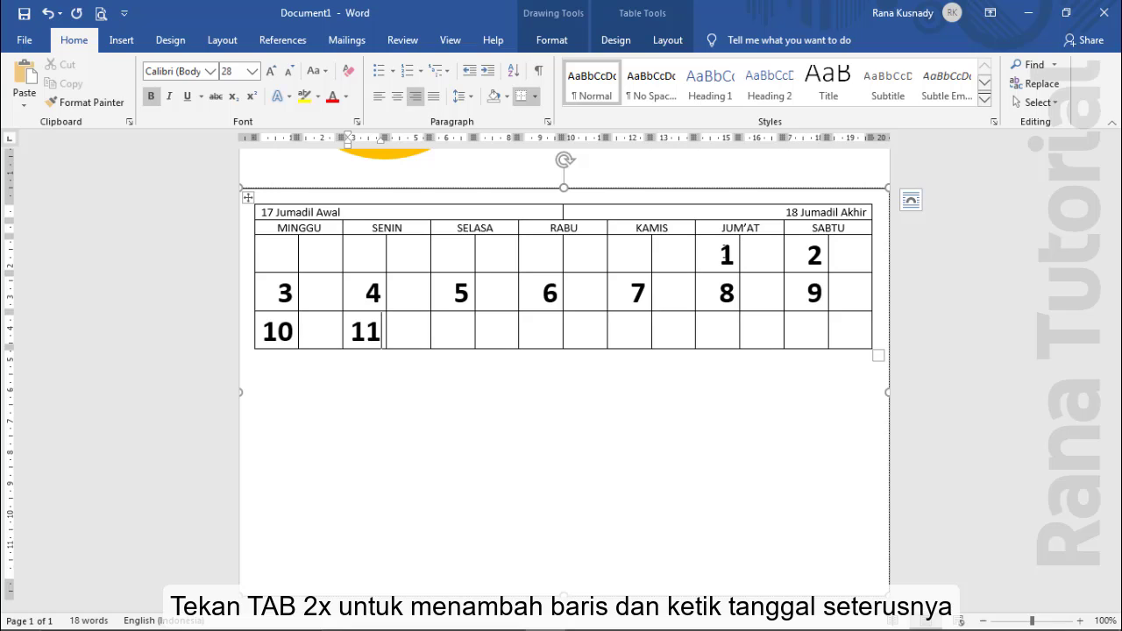
key(Tab)
key(Tab)
text(12)
key(Tab)
key(Tab)
text(13 14)
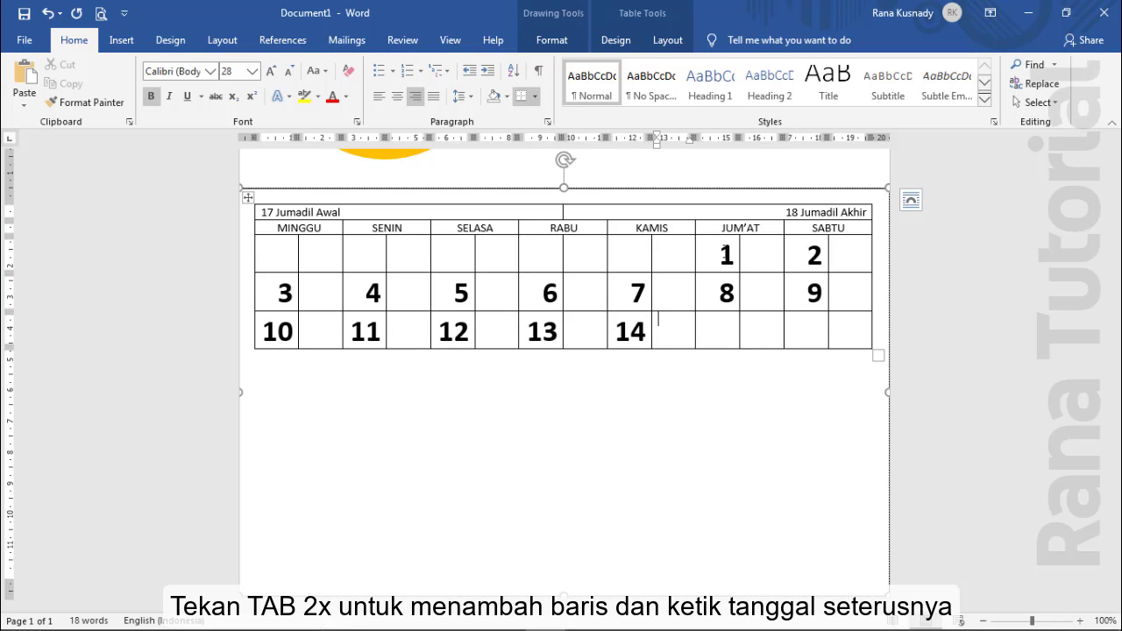
key(Tab)
key(Tab)
text(15)
key(Tab)
key(Tab)
text(16)
key(Tab)
key(Tab)
text(17)
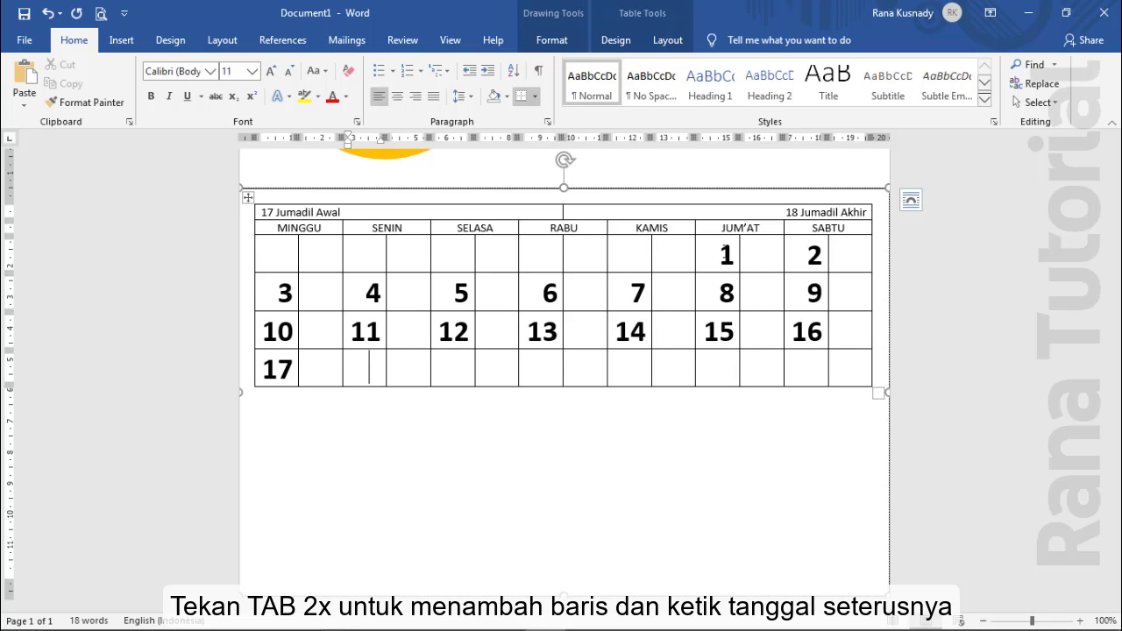
key(Tab)
key(Tab)
text(18)
key(Tab)
key(Tab)
text(19)
key(Tab)
key(Tab)
text(20)
key(Tab)
key(Tab)
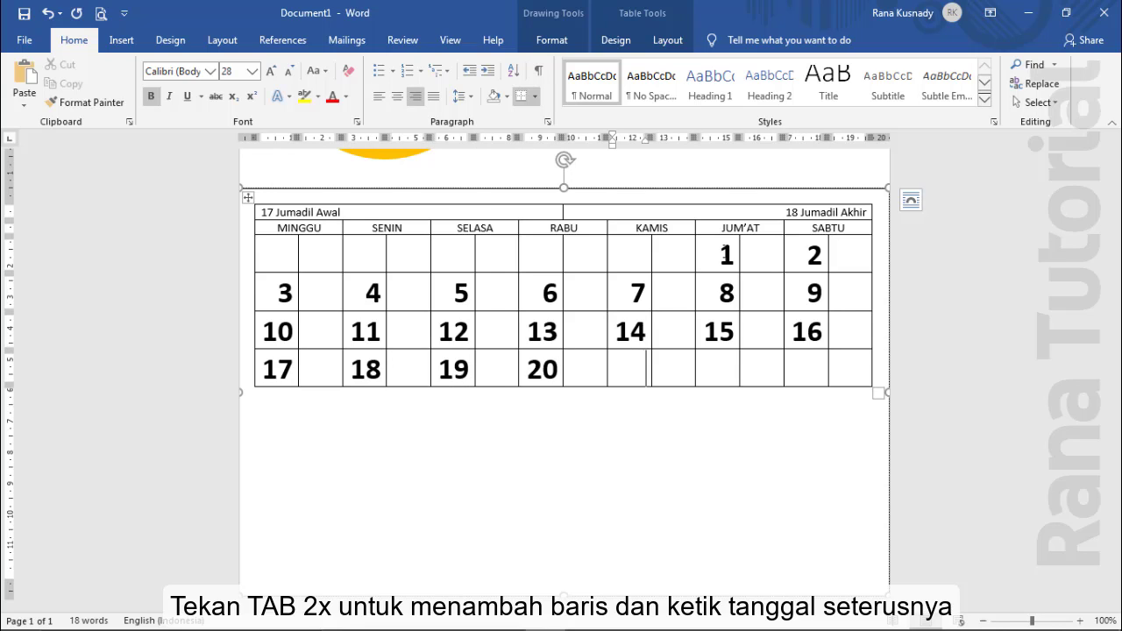
text(21)
key(Tab)
key(Tab)
text(22)
text(3)
key(Tab)
key(Tab)
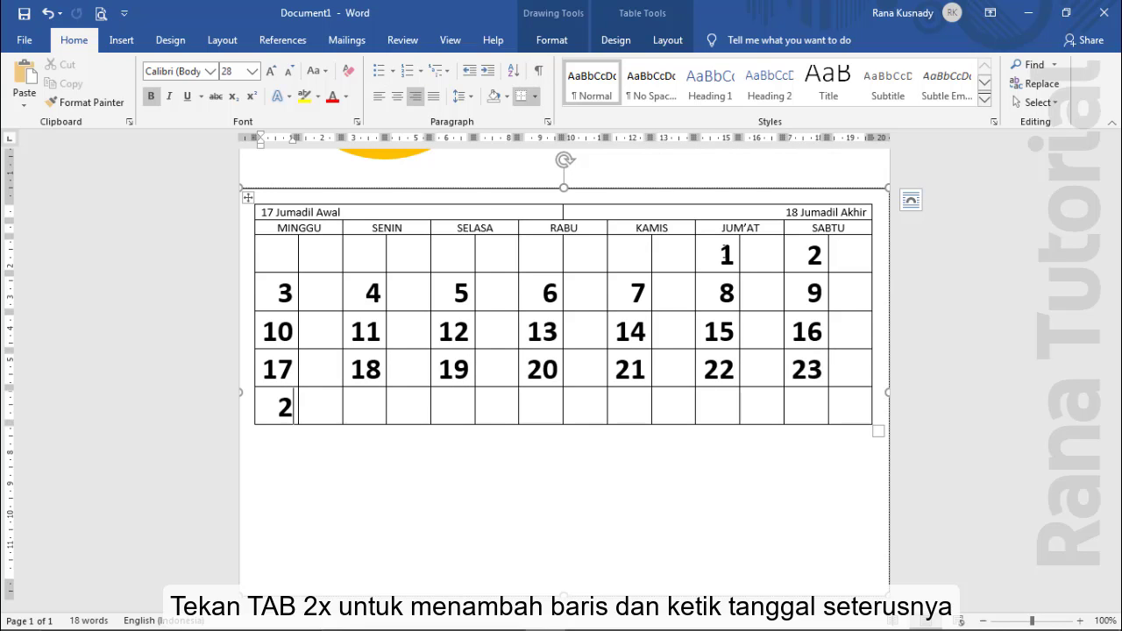
text(24)
key(Tab)
key(Tab)
text(25		26		2)
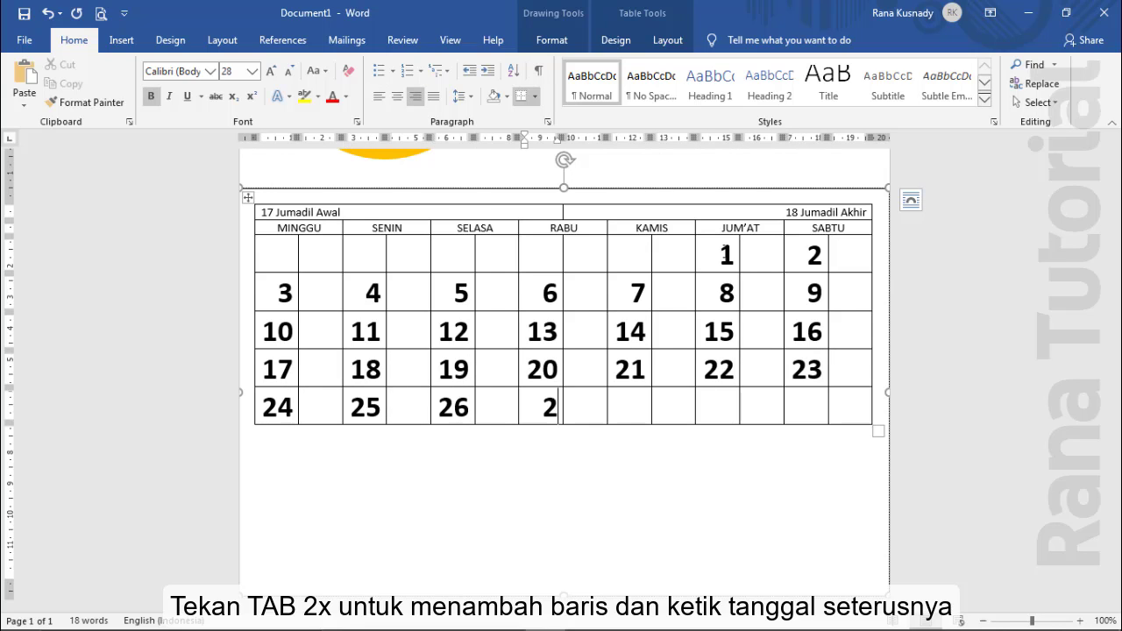
text(7		28		29		30)
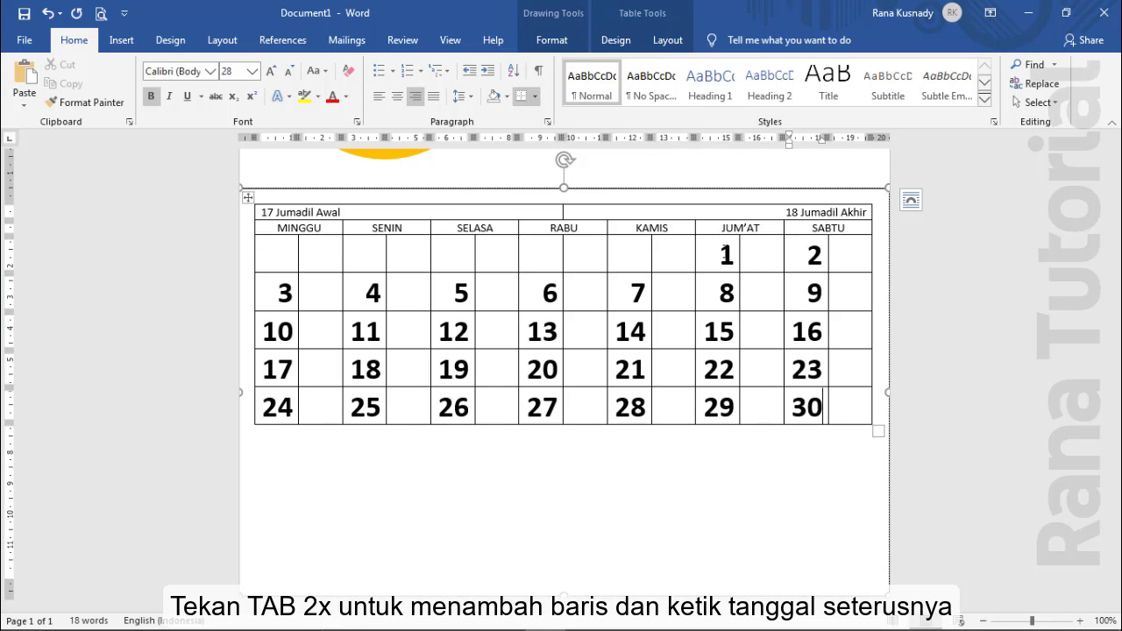
text(		31)
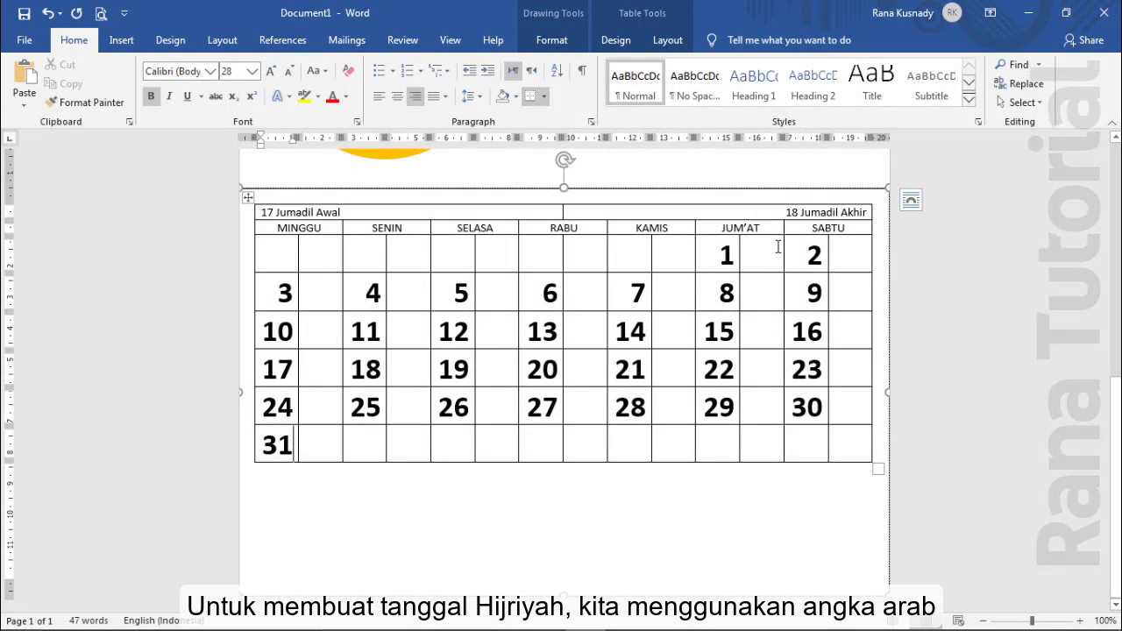
- Put the caret in the cell beside date 1 and switch typing to Arabic (Egypt)
click(778, 247)
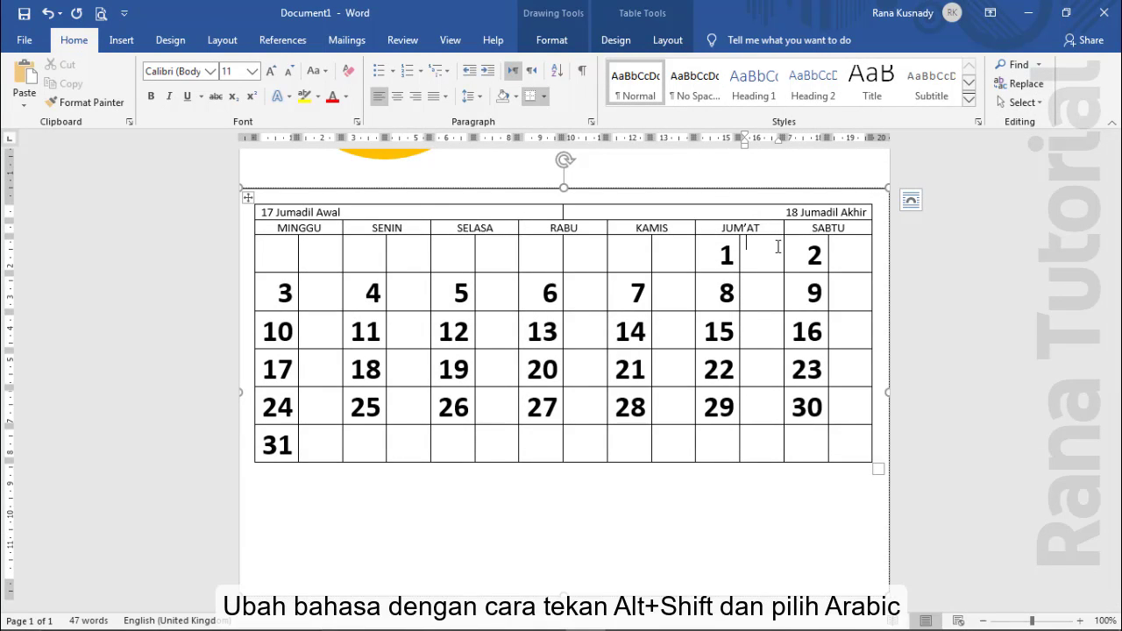
key(alt+shift)
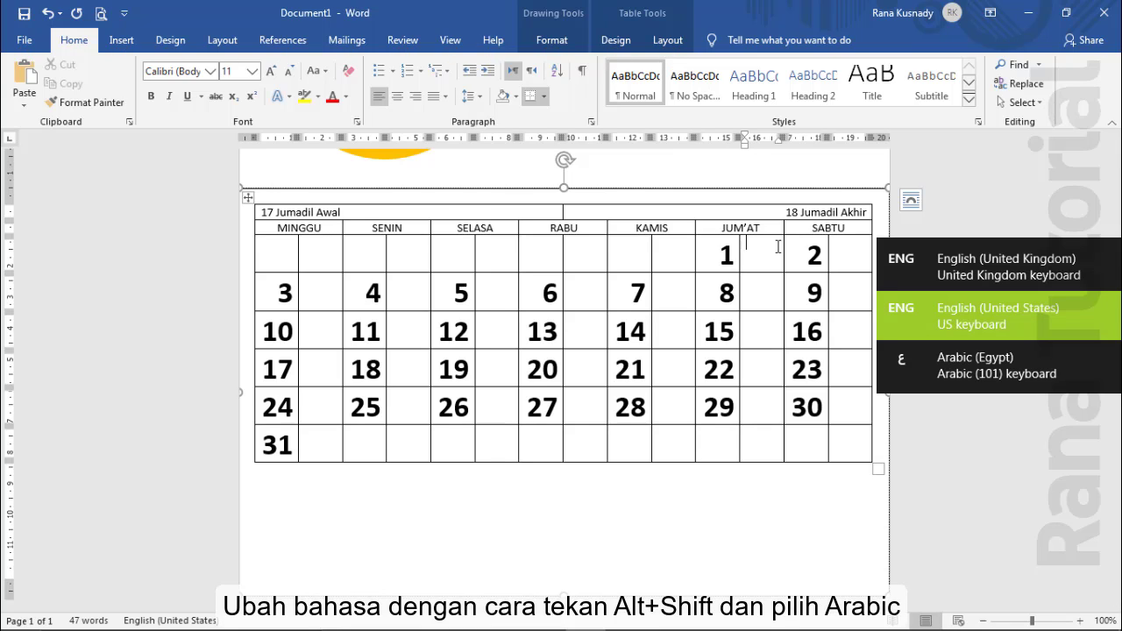
key(alt+shift)
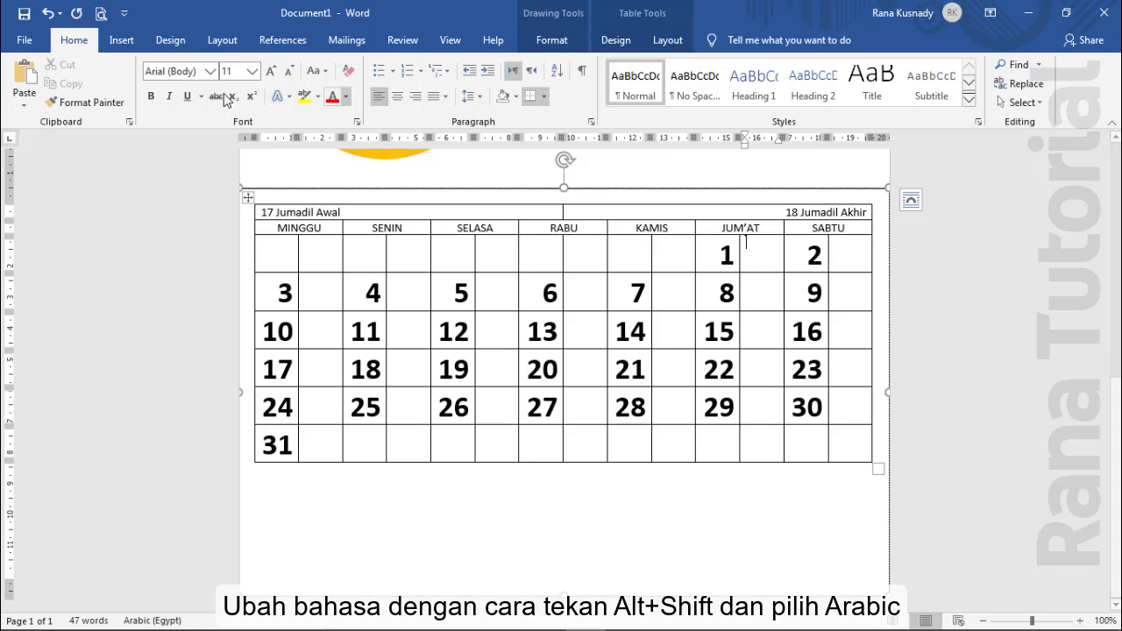
- Set the Advanced option Numeral to Context under Show document content, and confirm
click(34, 41)
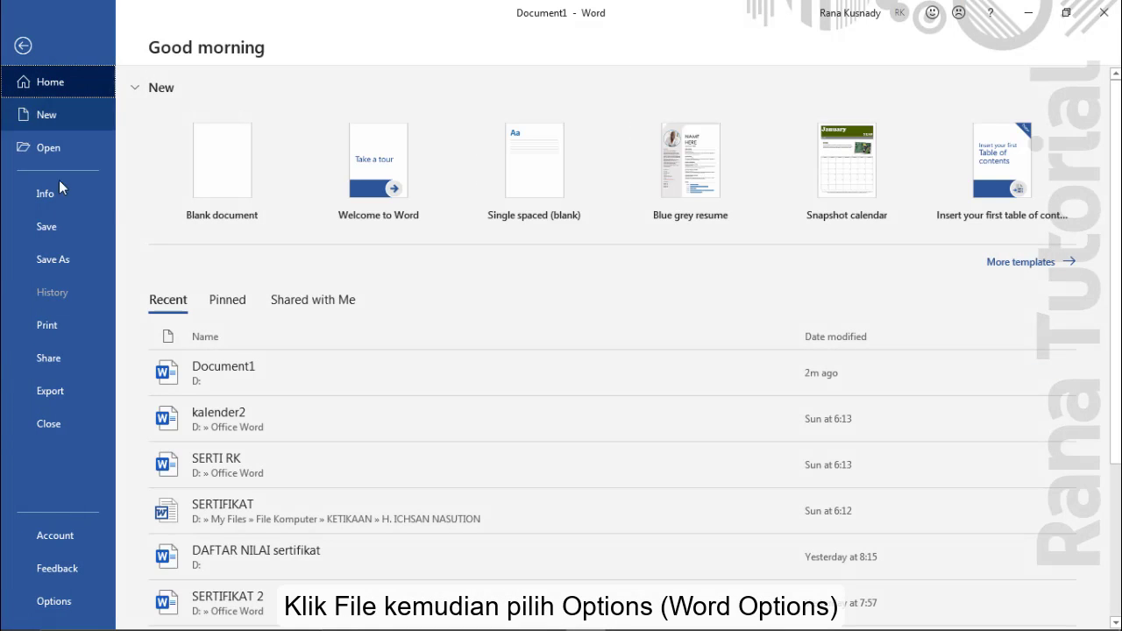
click(58, 601)
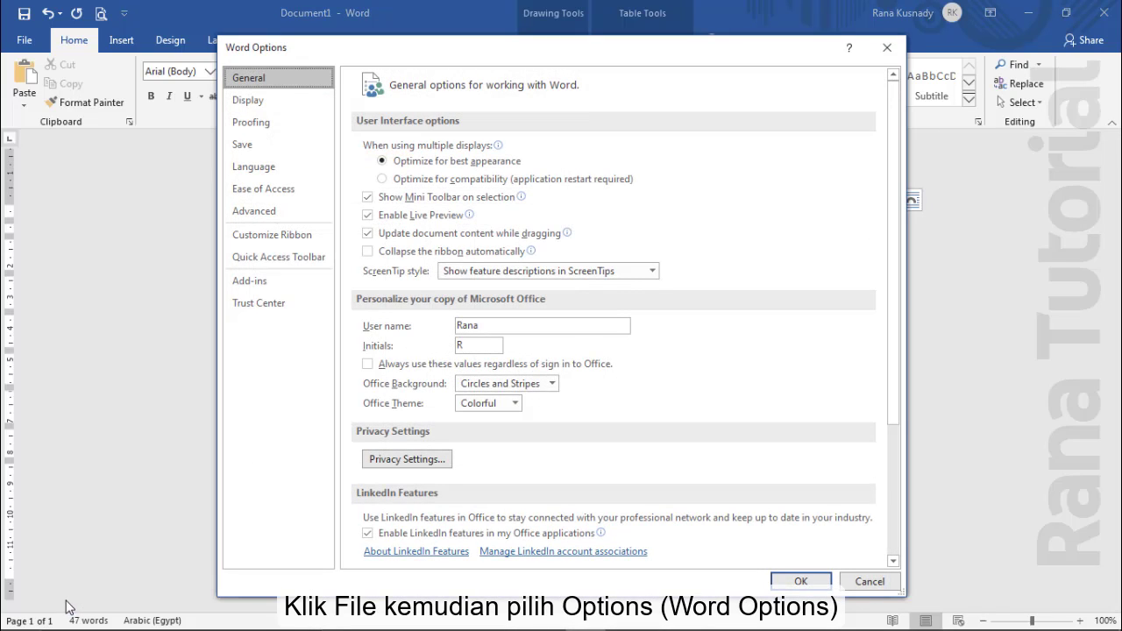
click(255, 211)
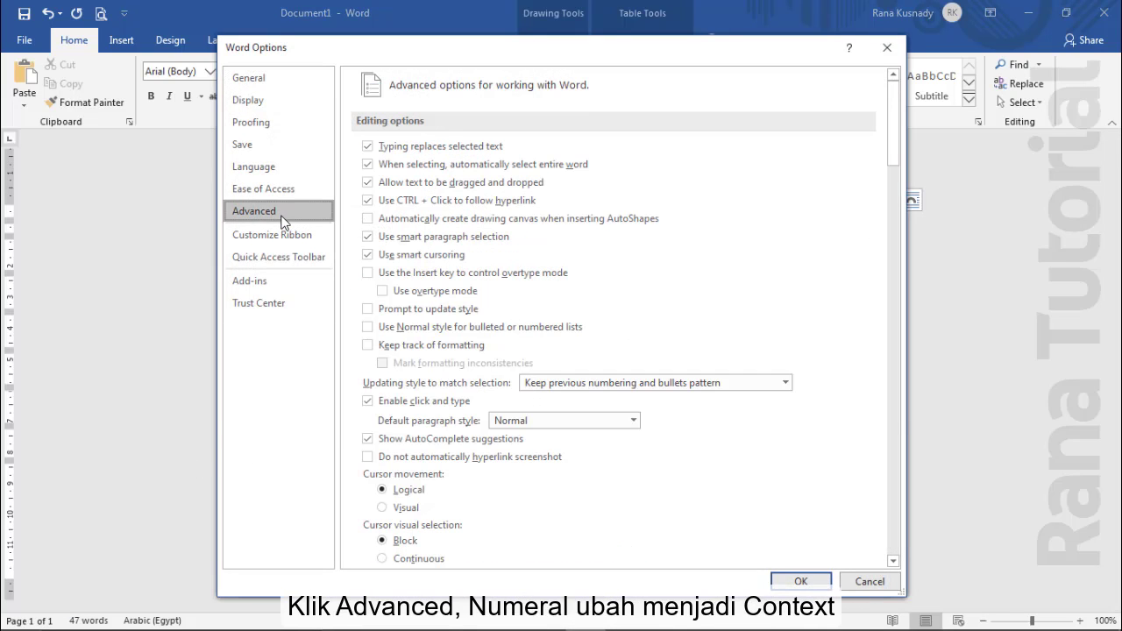
drag(893, 123, 911, 283)
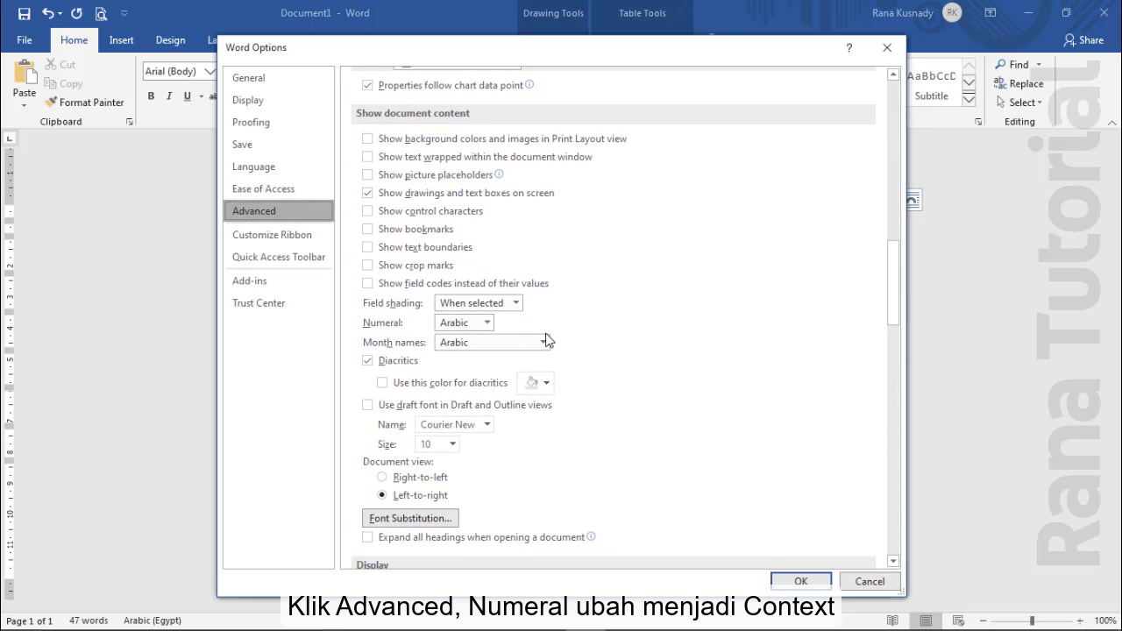
click(486, 324)
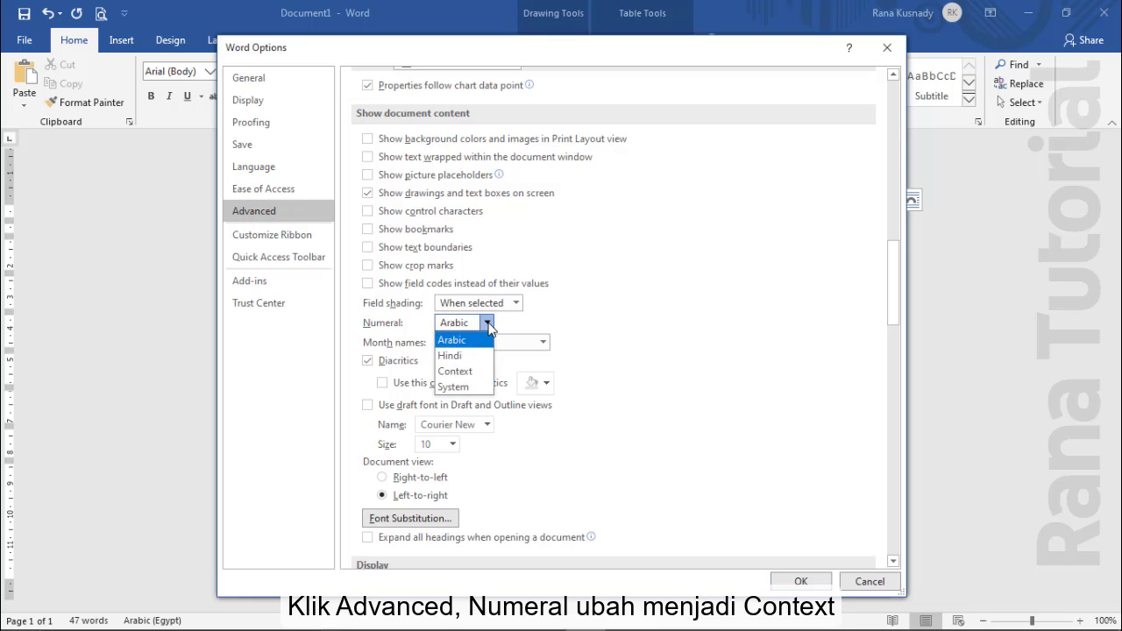
click(482, 371)
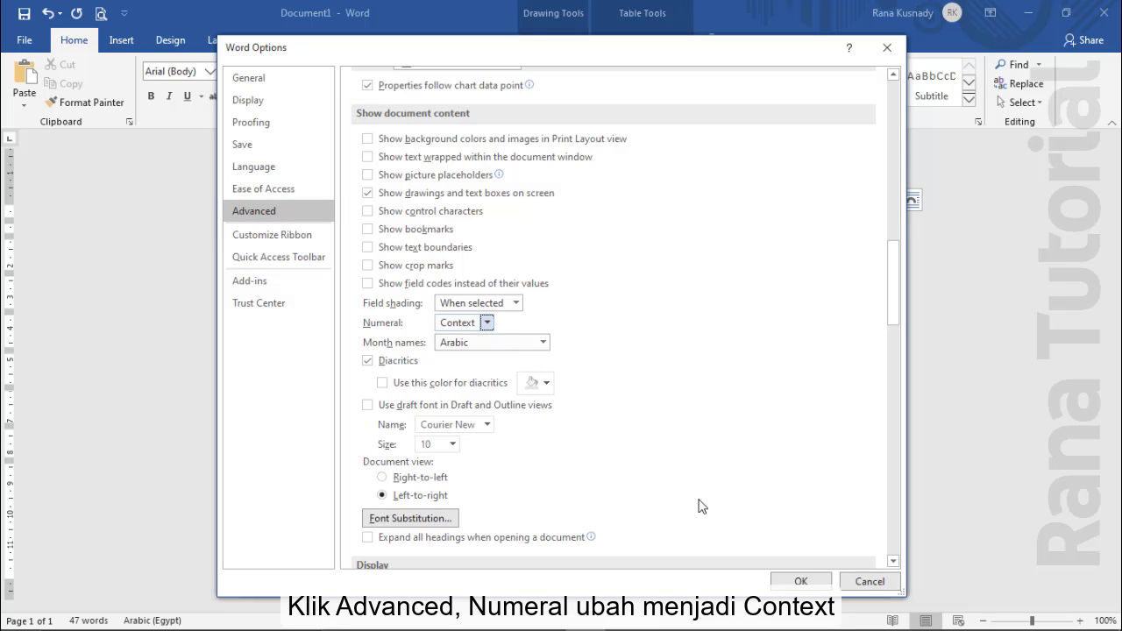
click(799, 579)
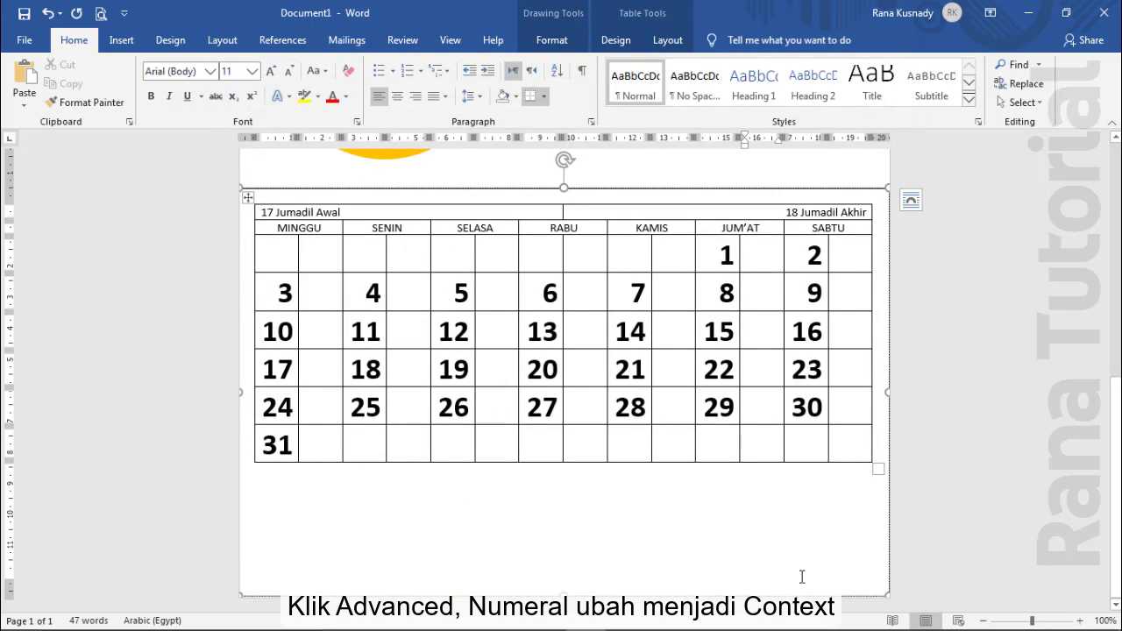
- Enter Hijri day numbers 17 through 27 beside January dates 1 to 11
text(17)
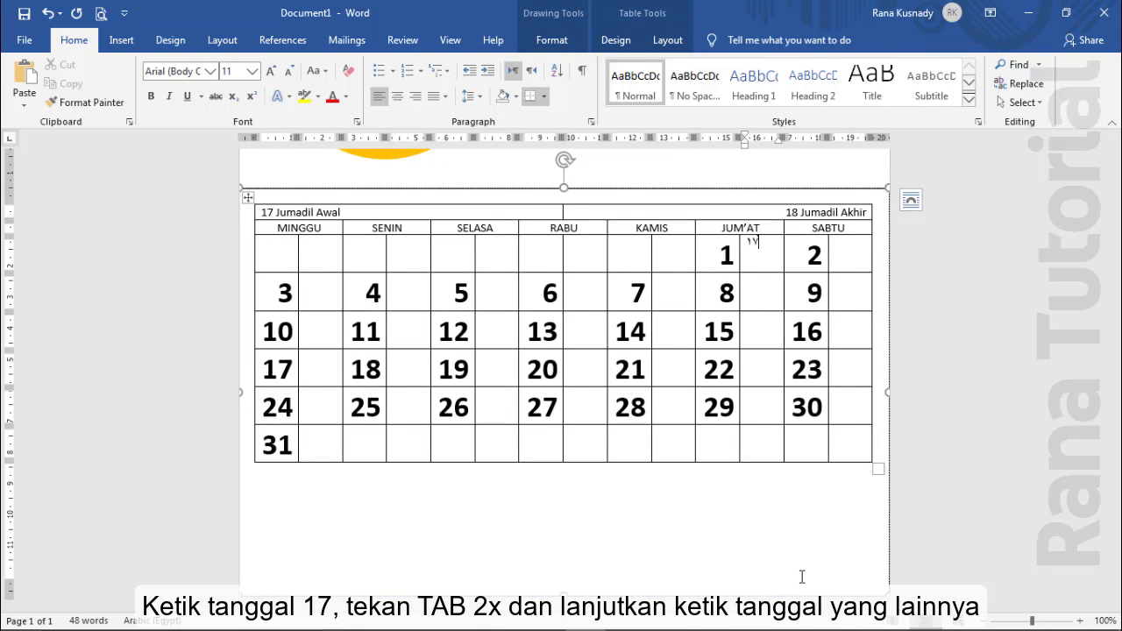
key(Tab)
key(Tab)
text(١)
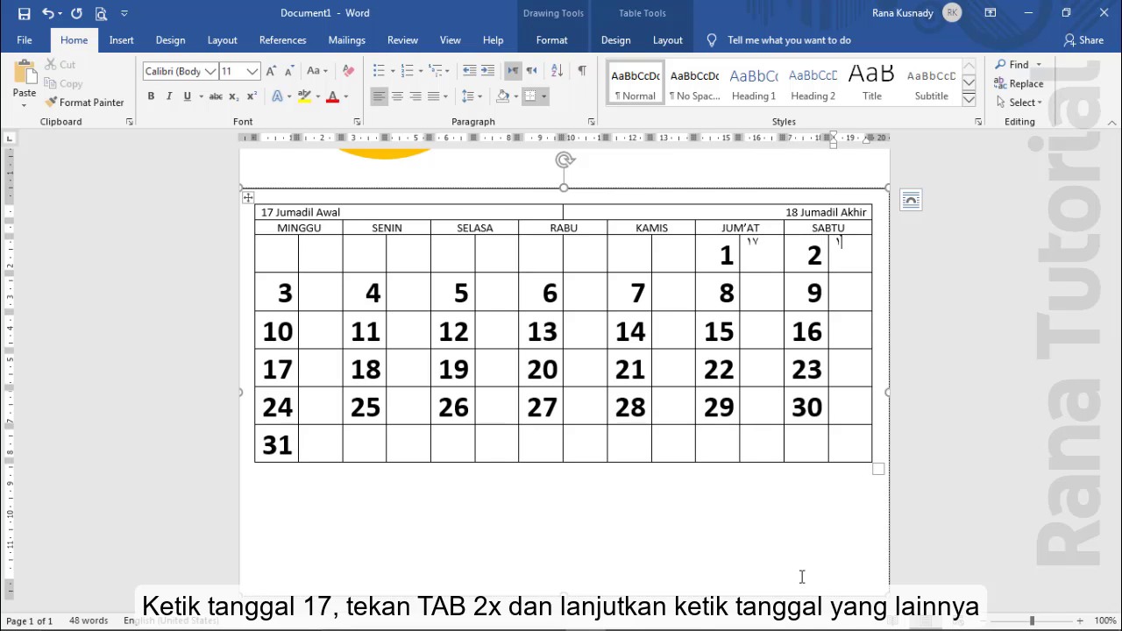
text(8)
key(Tab)
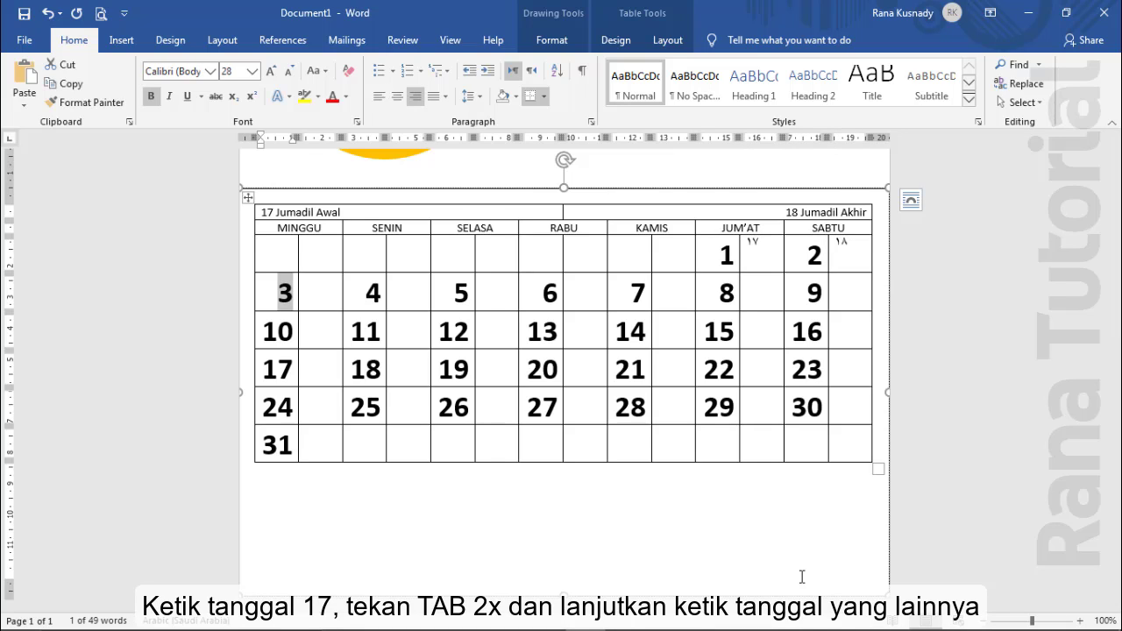
key(Tab)
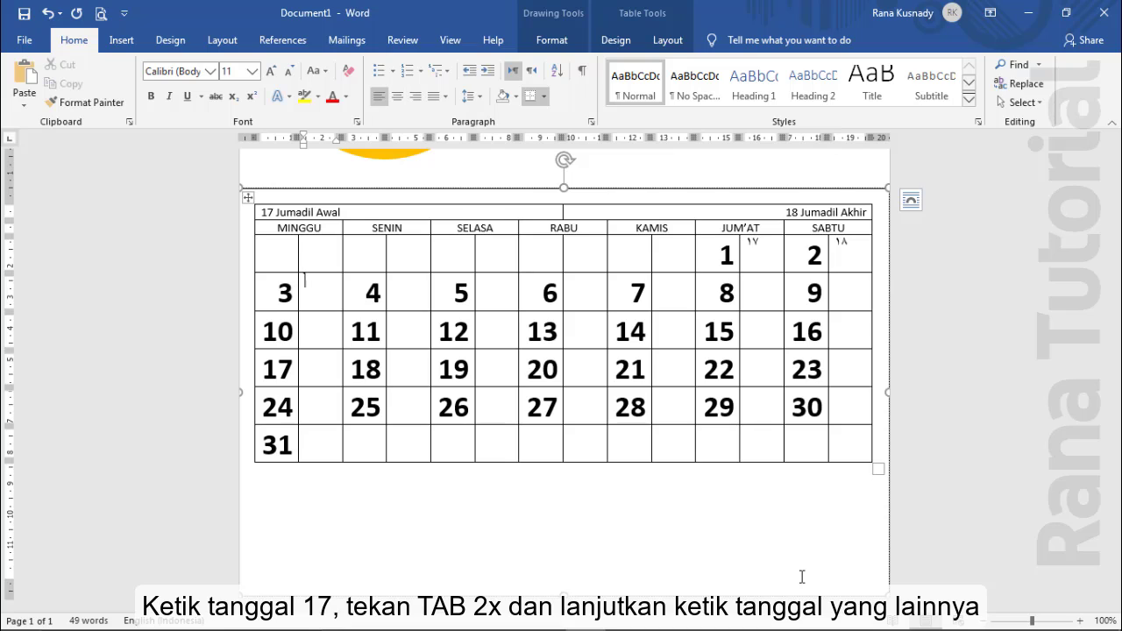
text(١9)
key(Tab)
key(Tab)
text(20)
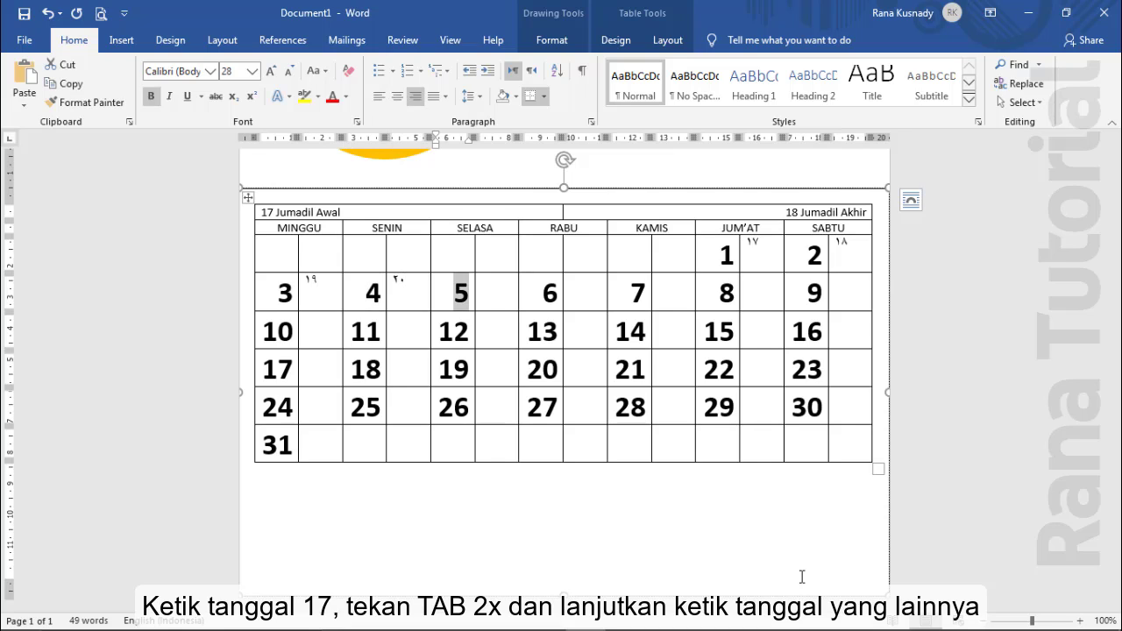
key(Tab)
key(Tab)
text(21		22)
key(Tab)
key(Tab)
text(23)
key(Tab)
key(Tab)
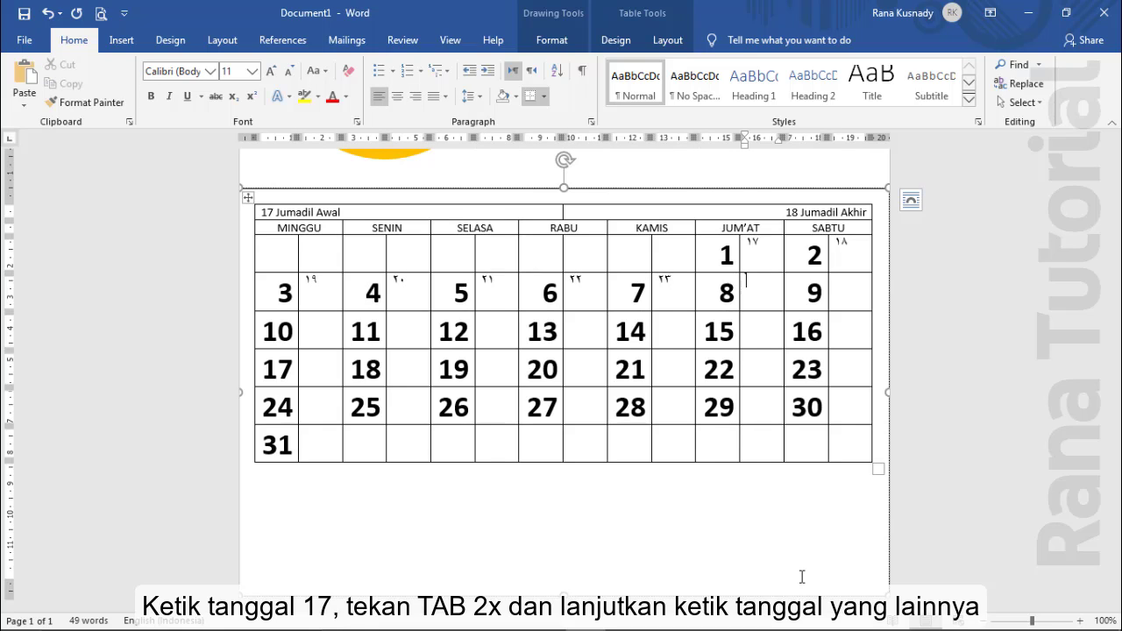
text(24)
key(Tab)
key(Tab)
text(25)
key(Tab)
text(26)
key(Tab)
key(Tab)
text(27)
key(Tab)
key(Tab)
- Continue the Hijri numbers 28, 29, then 1 through 18 beside the remaining dates
text(28		29		1	)
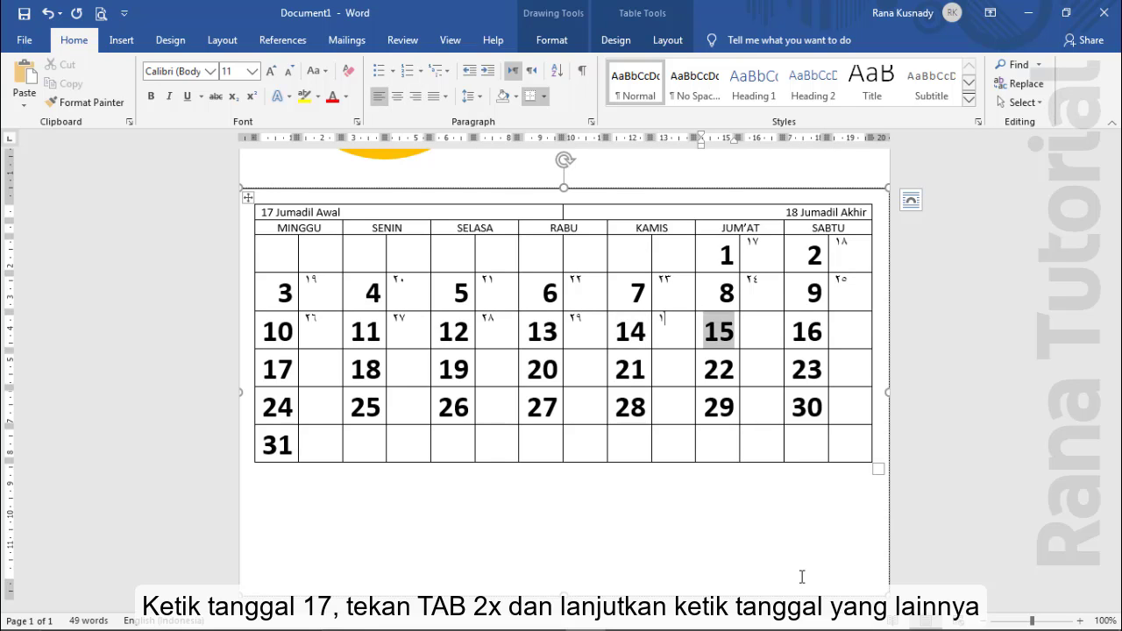
text(	2		3		4		5	)
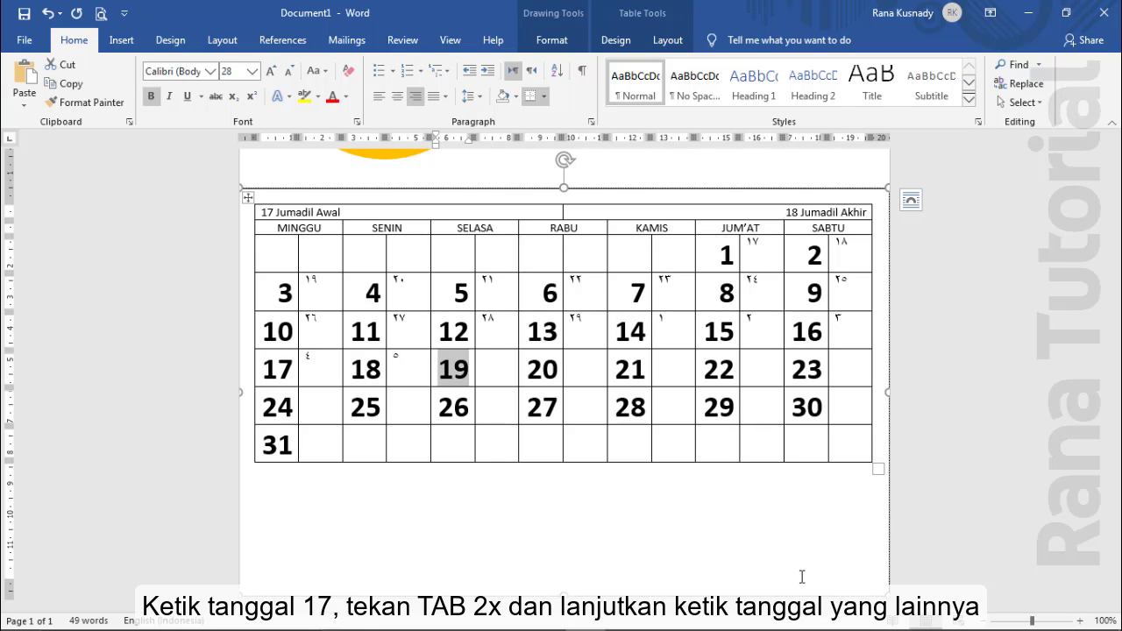
text(	6		7		8		9	)
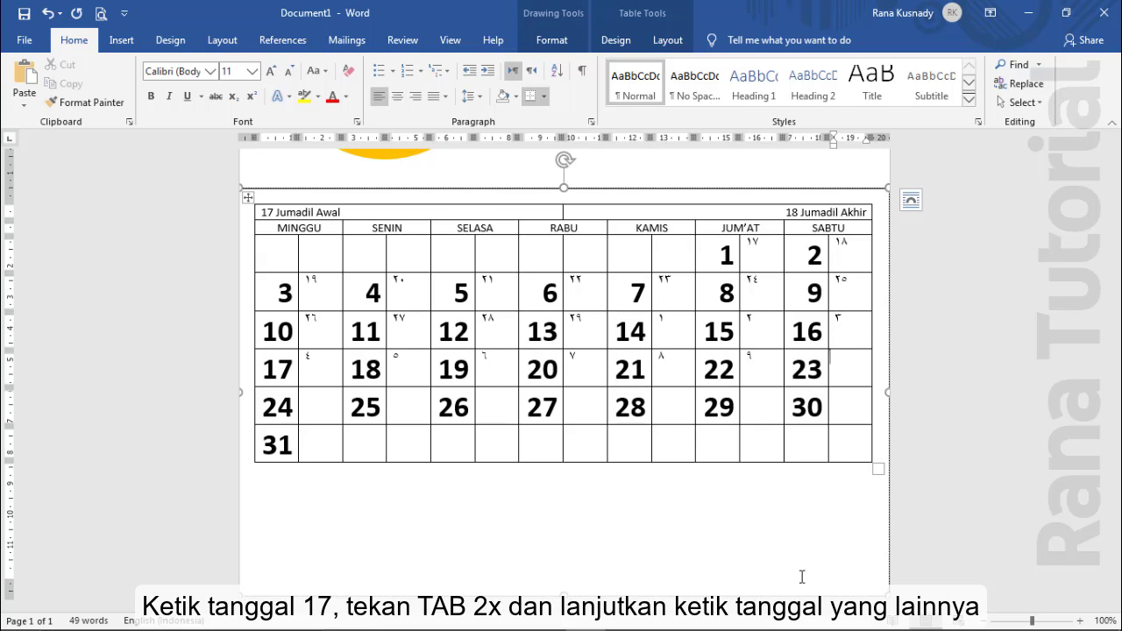
text(	10		11)
key(Tab)
key(Tab)
text(12)
key(Tab)
key(Tab)
text(13)
key(Tab)
key(Tab)
text(14	١	15	٢	16)
key(Tab)
key(Tab)
text(17)
key(Tab)
text(18)
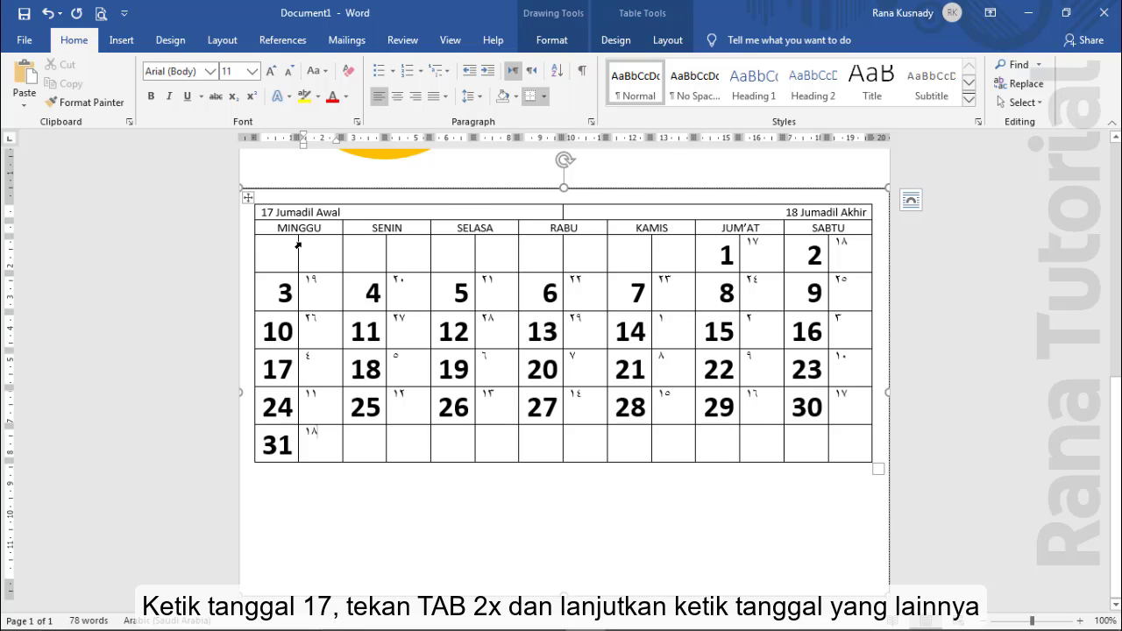
- Select the Hijri number columns from MINGGU to SABTU and set them to 18 pt
drag(298, 246, 302, 447)
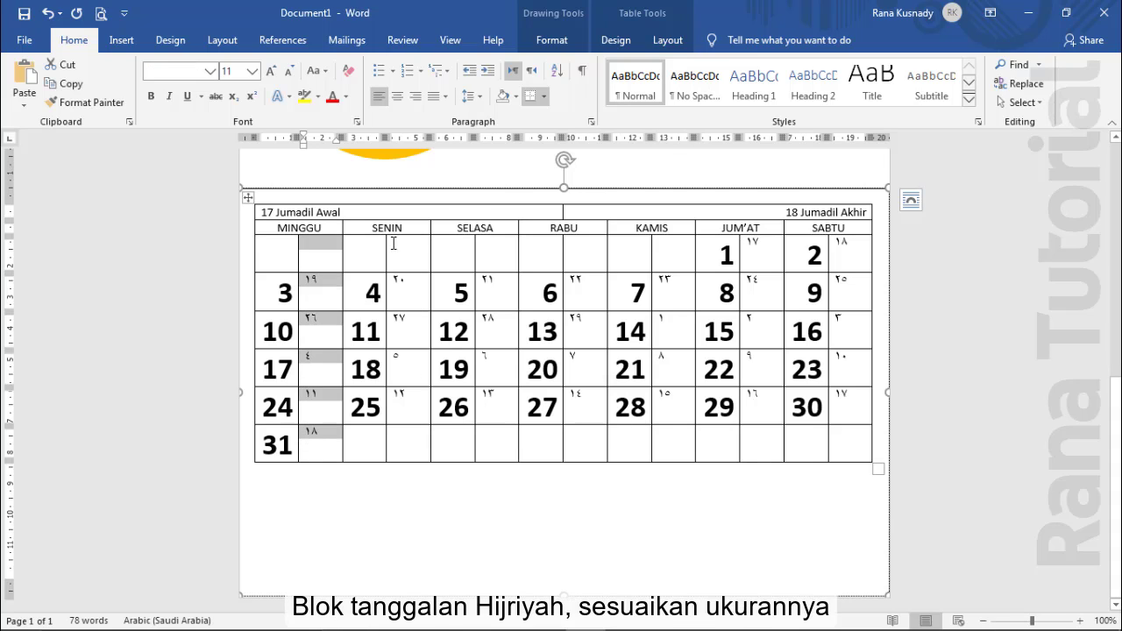
ctrl+drag(394, 243, 393, 446)
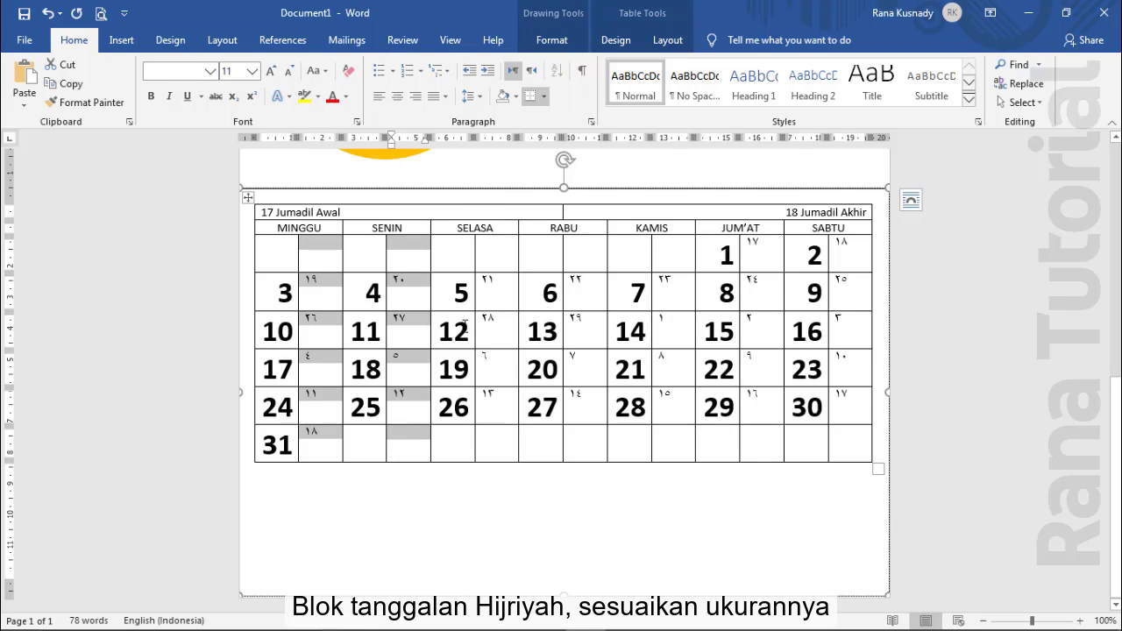
ctrl+drag(477, 246, 484, 421)
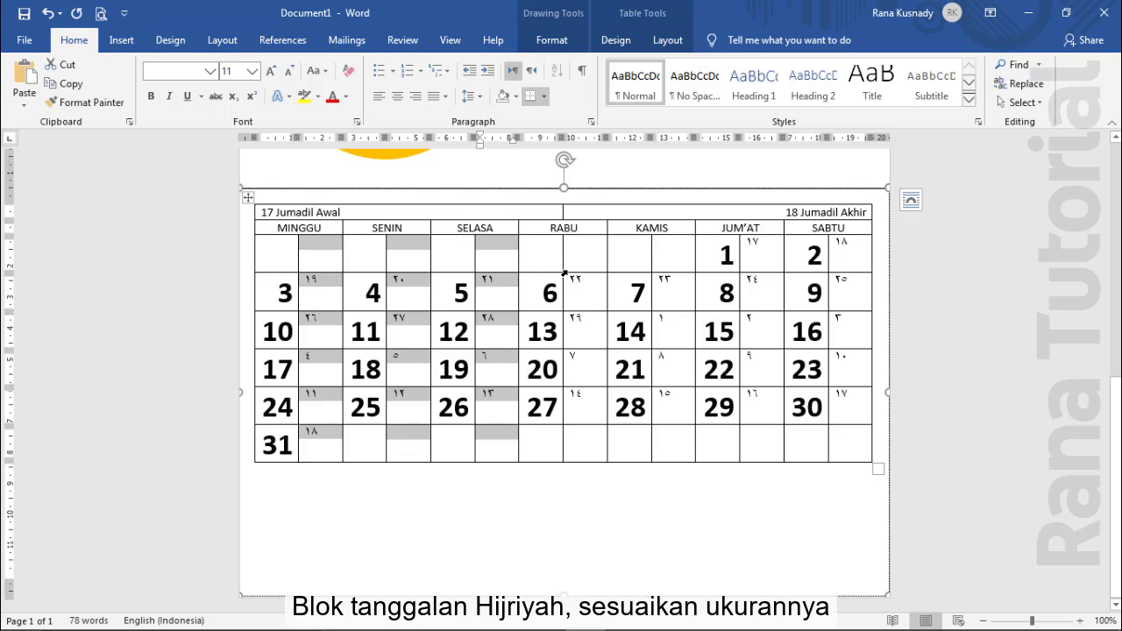
ctrl+drag(565, 243, 566, 440)
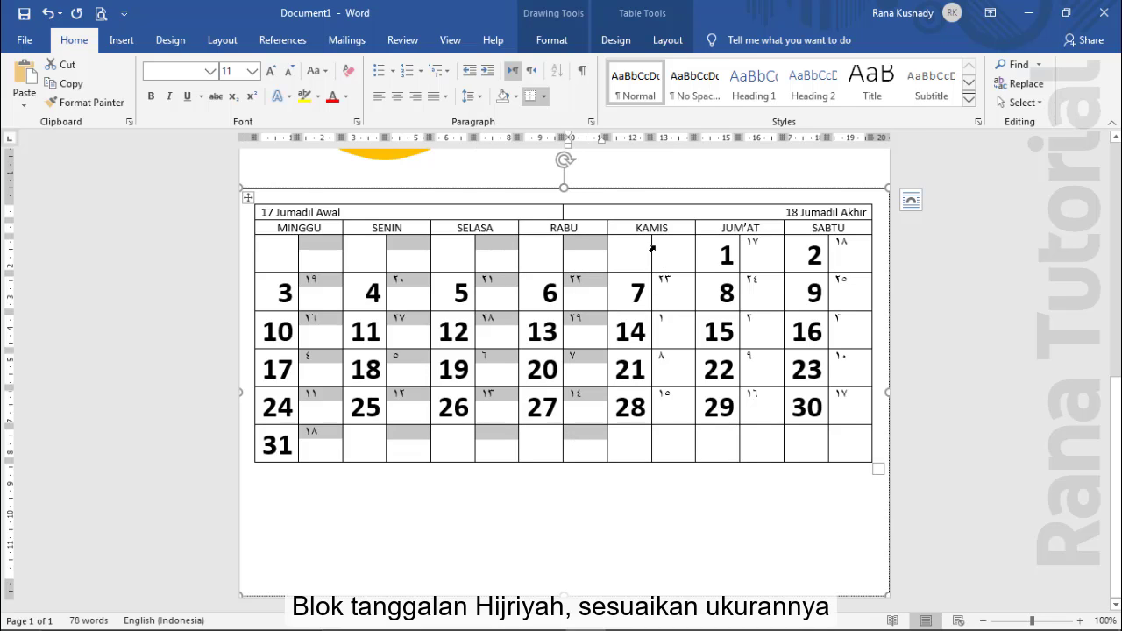
ctrl+drag(652, 250, 654, 446)
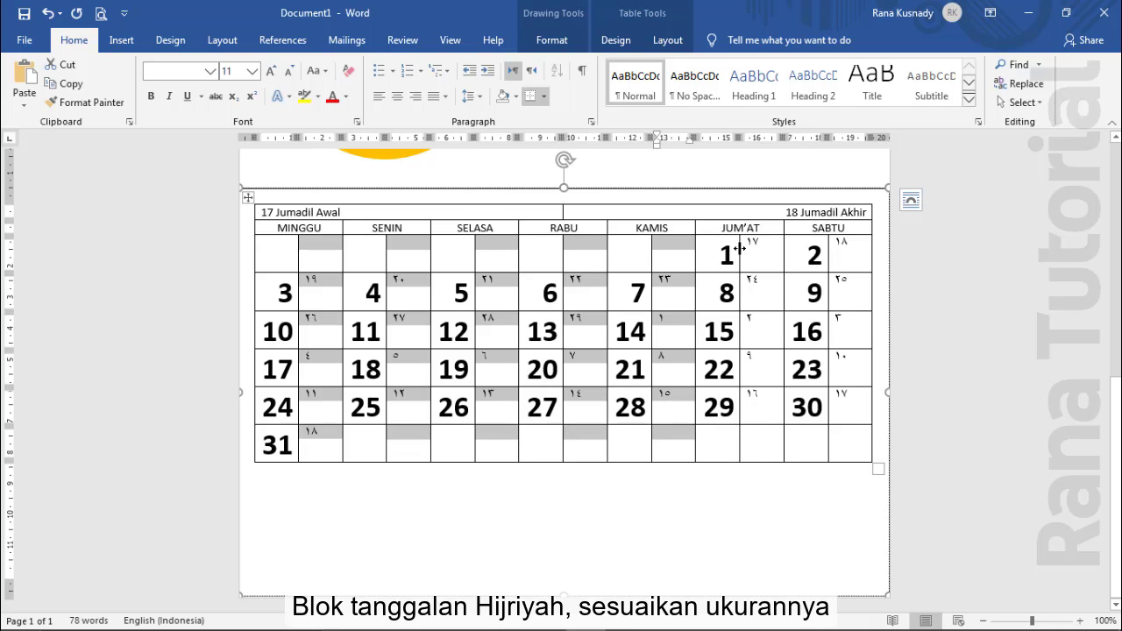
ctrl+drag(742, 269, 743, 434)
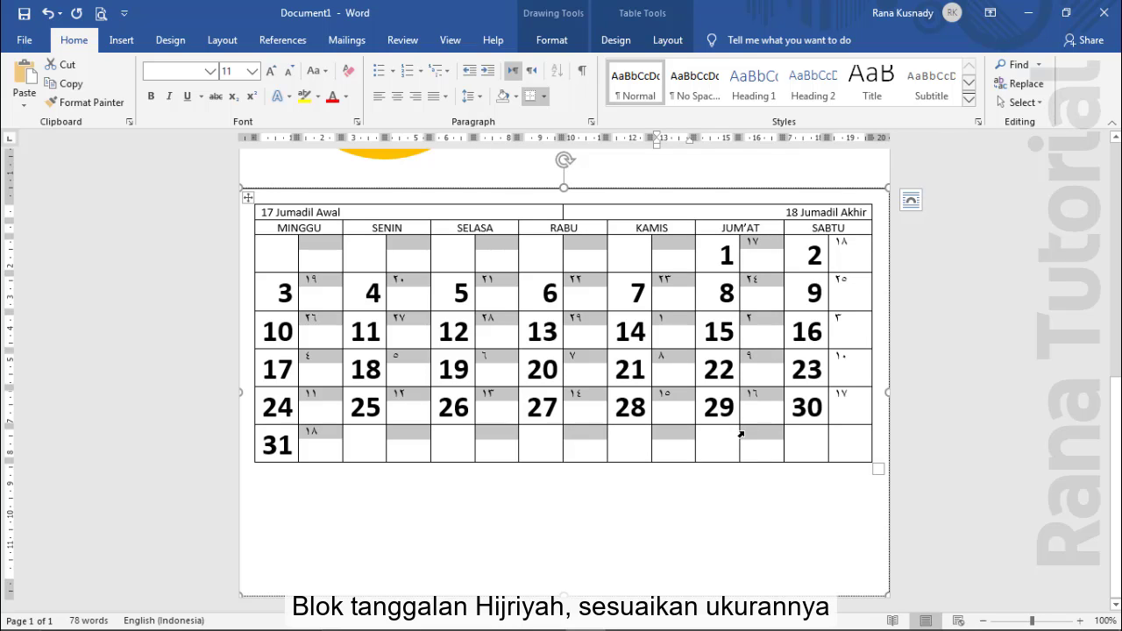
ctrl+drag(828, 249, 828, 436)
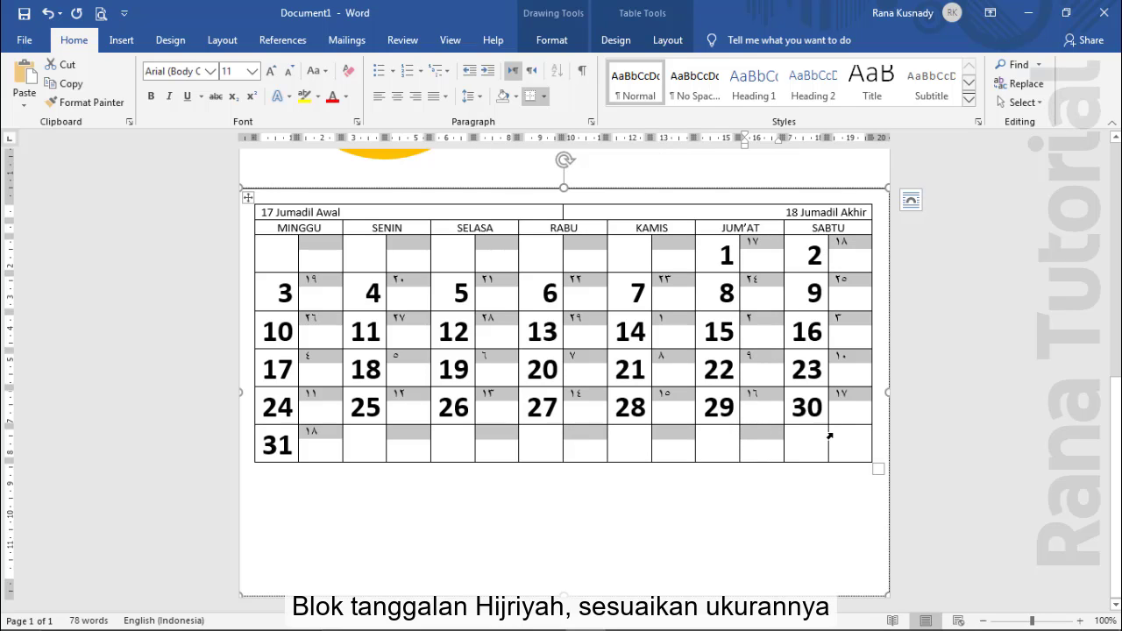
click(253, 72)
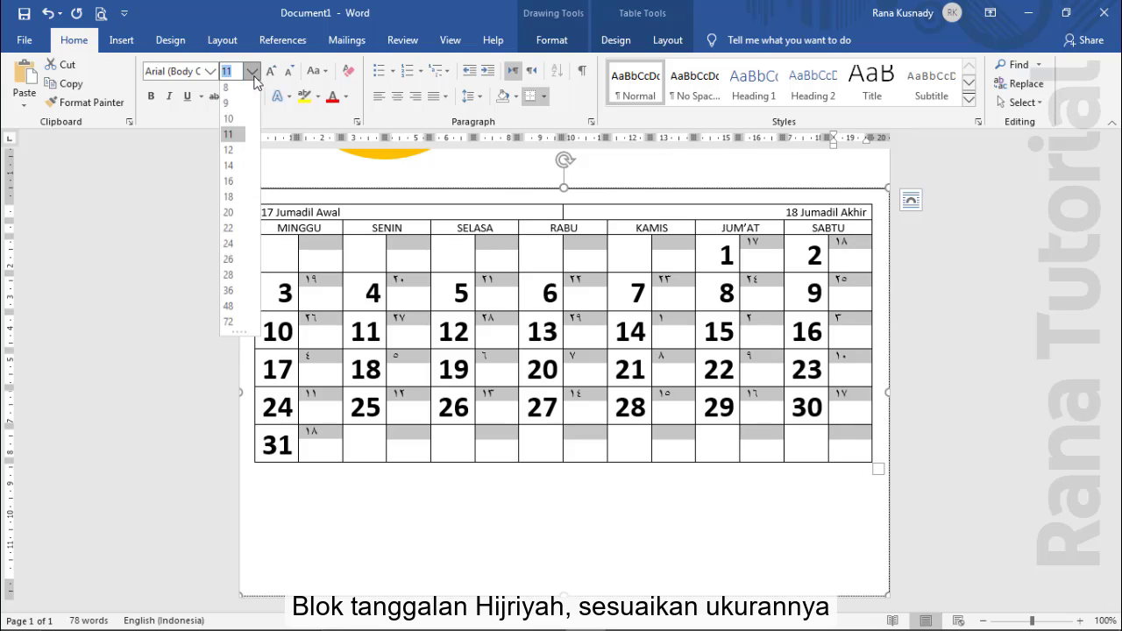
click(233, 200)
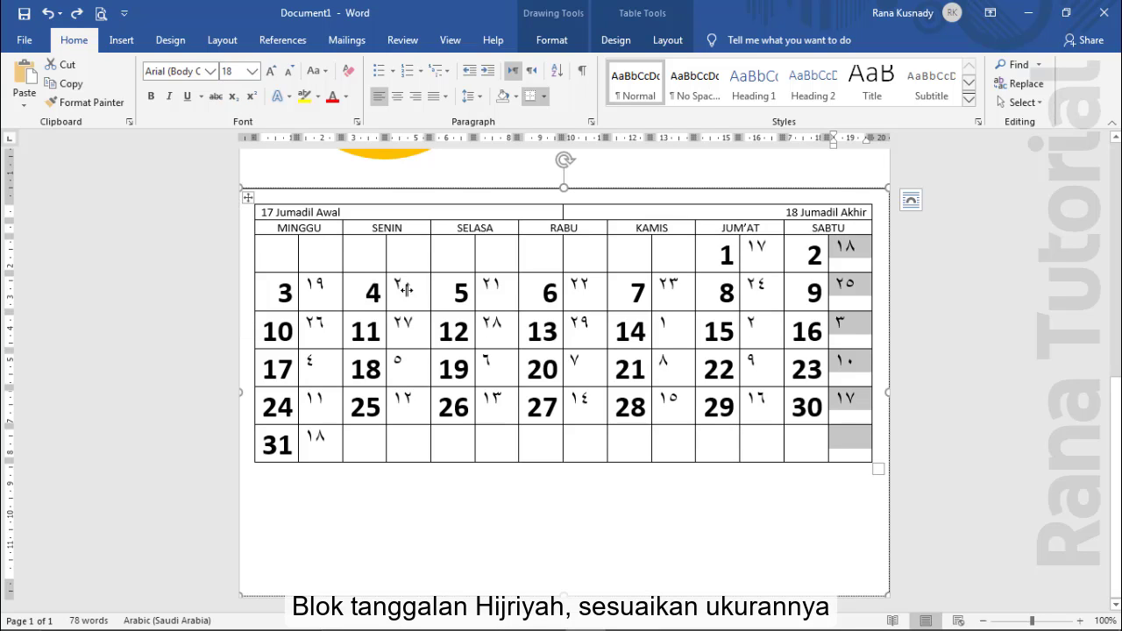
click(786, 526)
- Switch typing back to English and set the whole calendar table in Book Antiqua
key(alt+shift)
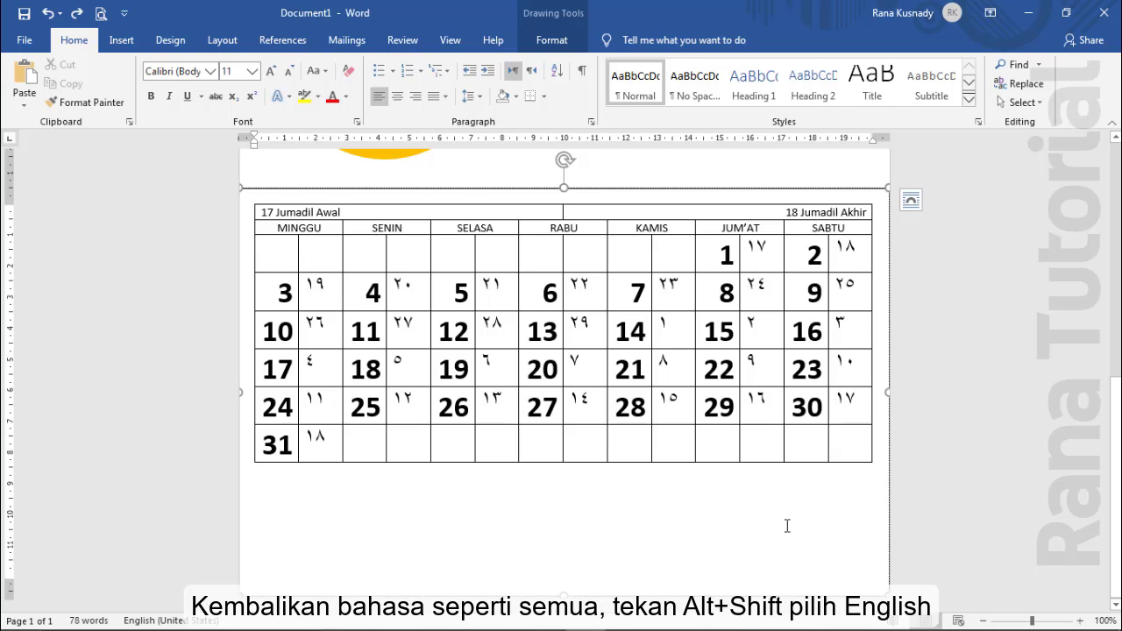
key(super+space)
key(super+space)
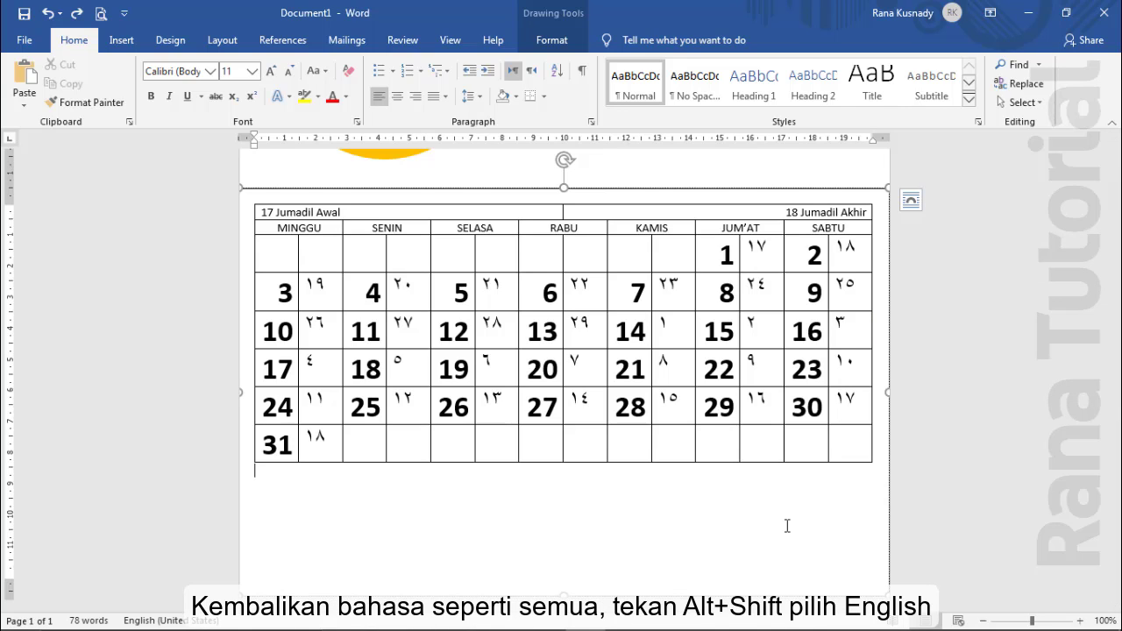
mouse_move(301, 236)
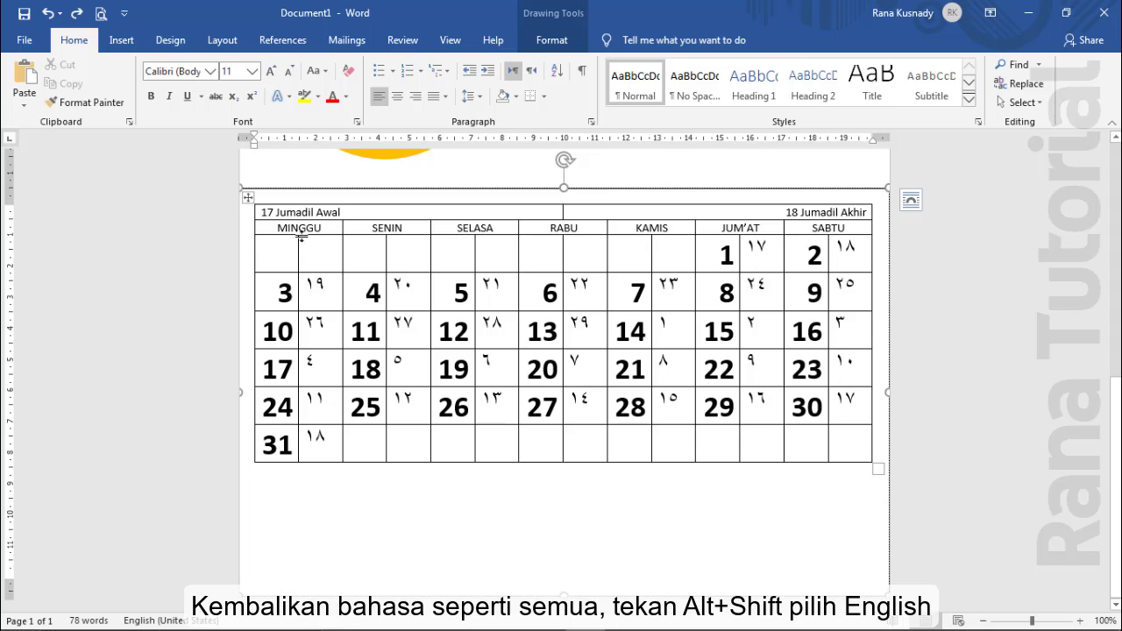
click(248, 197)
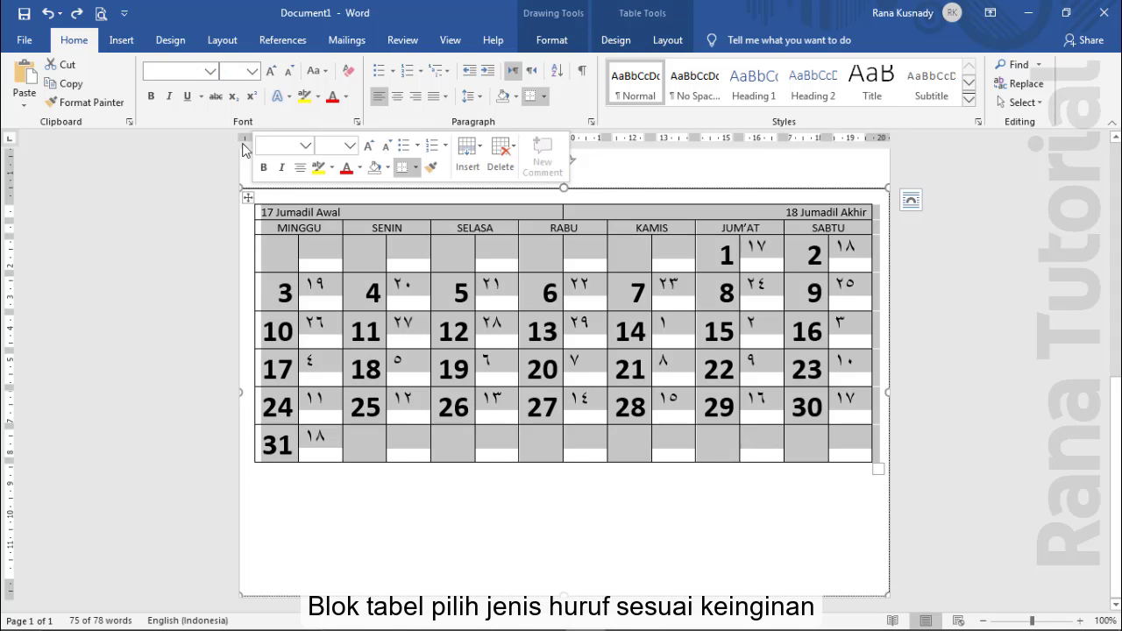
click(209, 71)
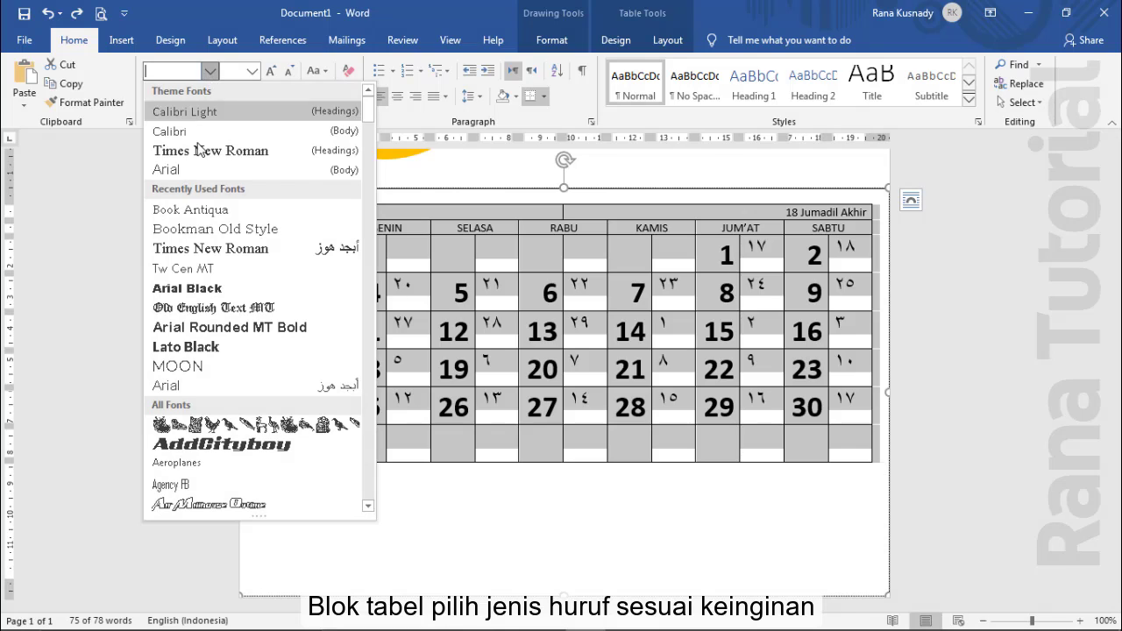
click(190, 210)
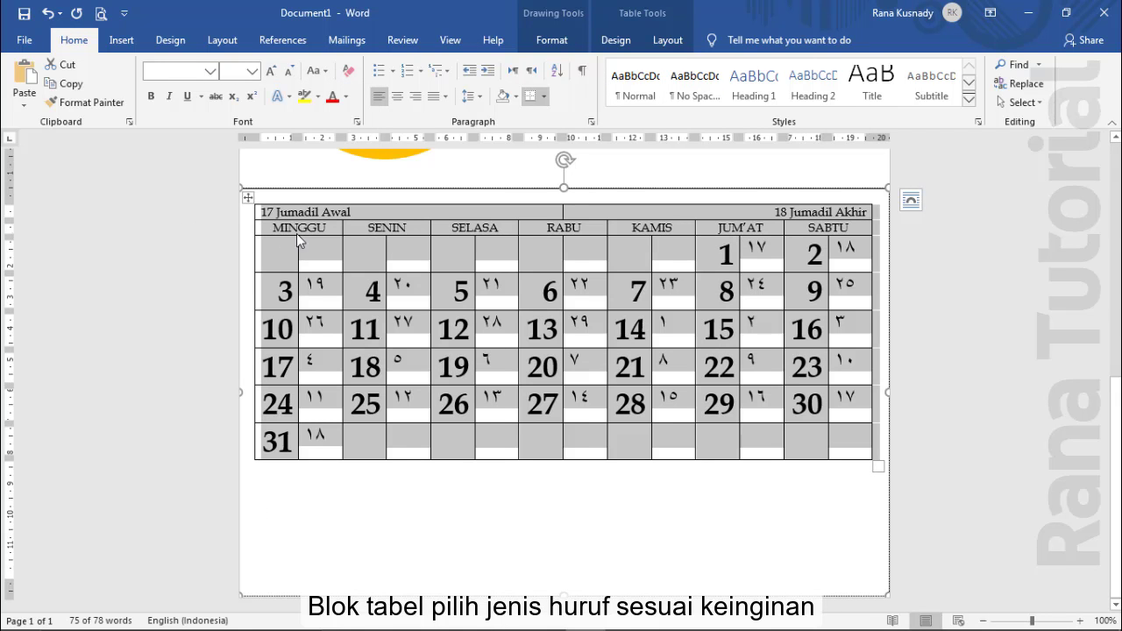
click(362, 214)
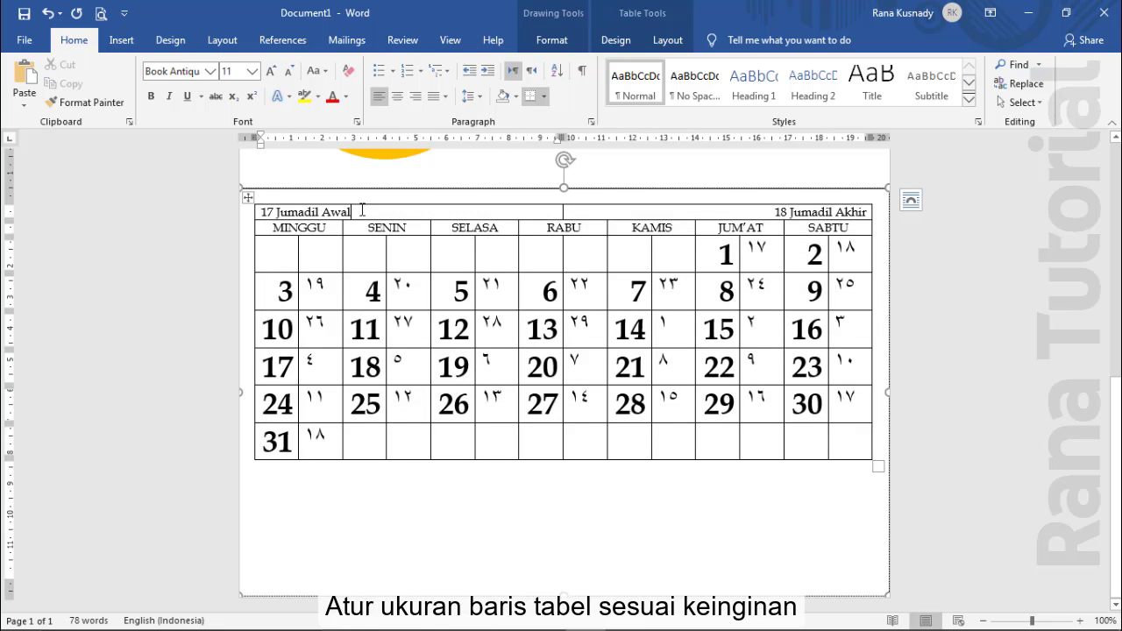
- Raise the Jumadil top row height to 0,8 cm and make its text bold
click(663, 42)
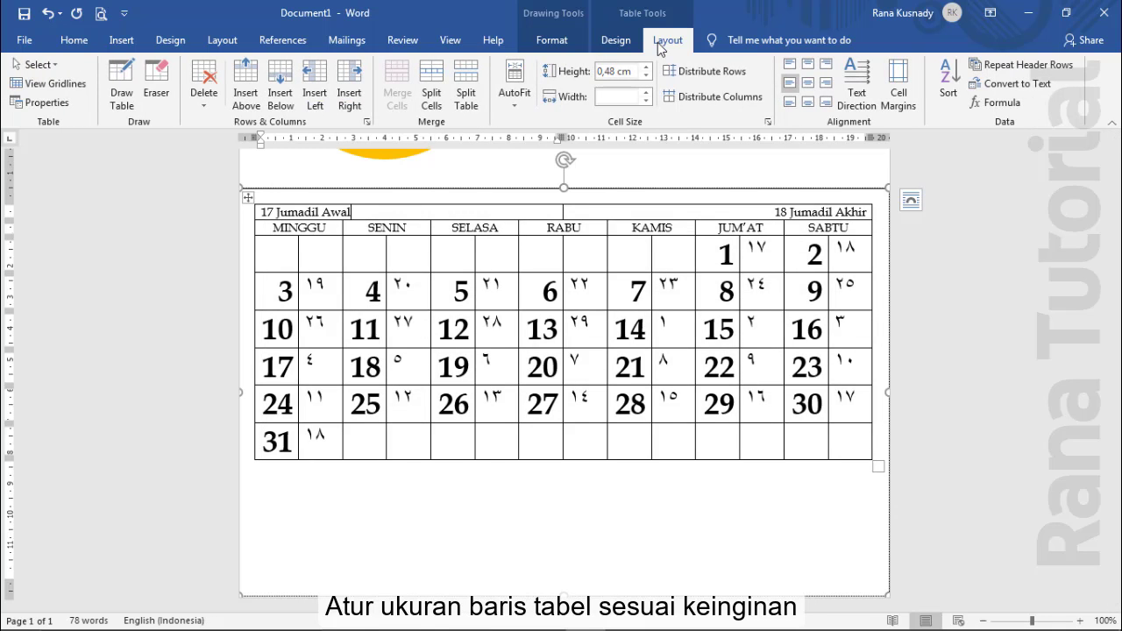
click(648, 68)
click(647, 67)
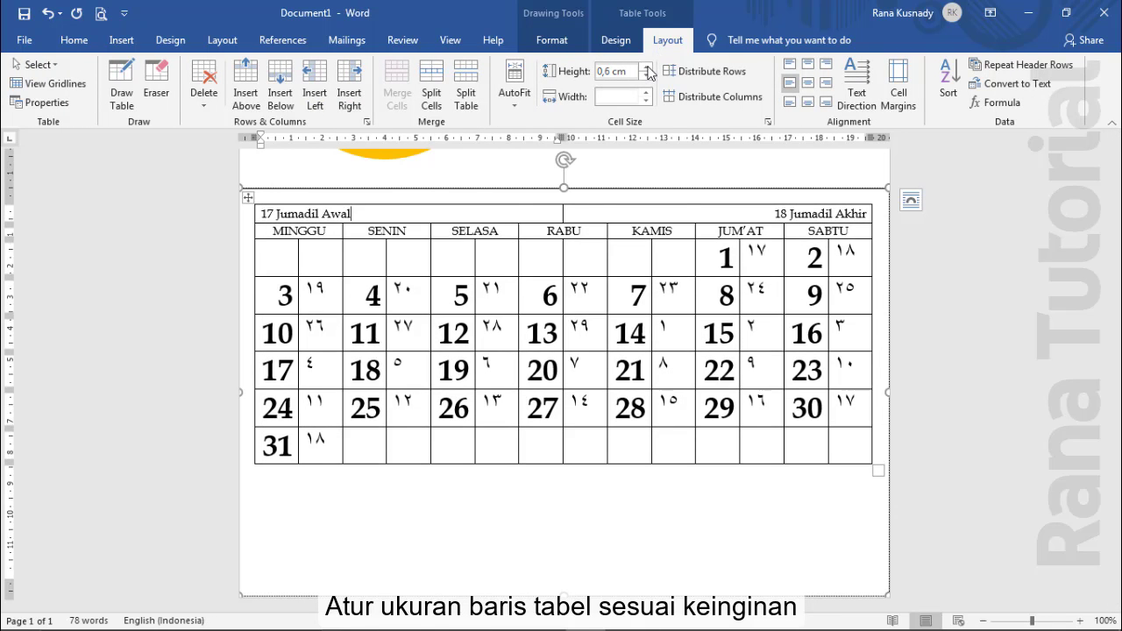
click(647, 67)
click(648, 67)
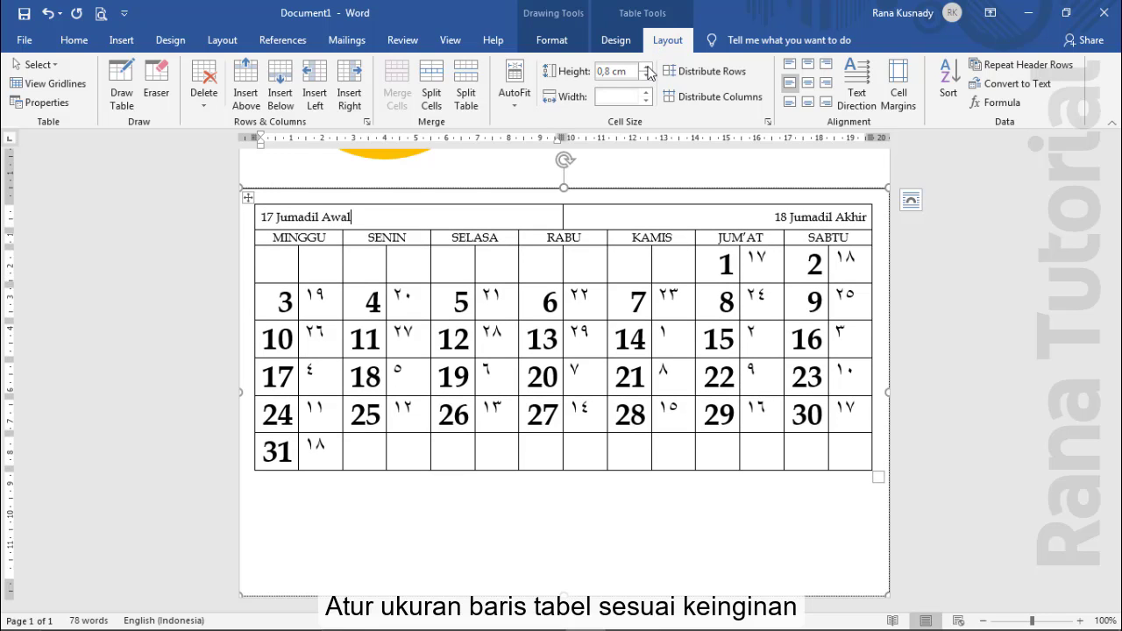
drag(262, 214, 822, 218)
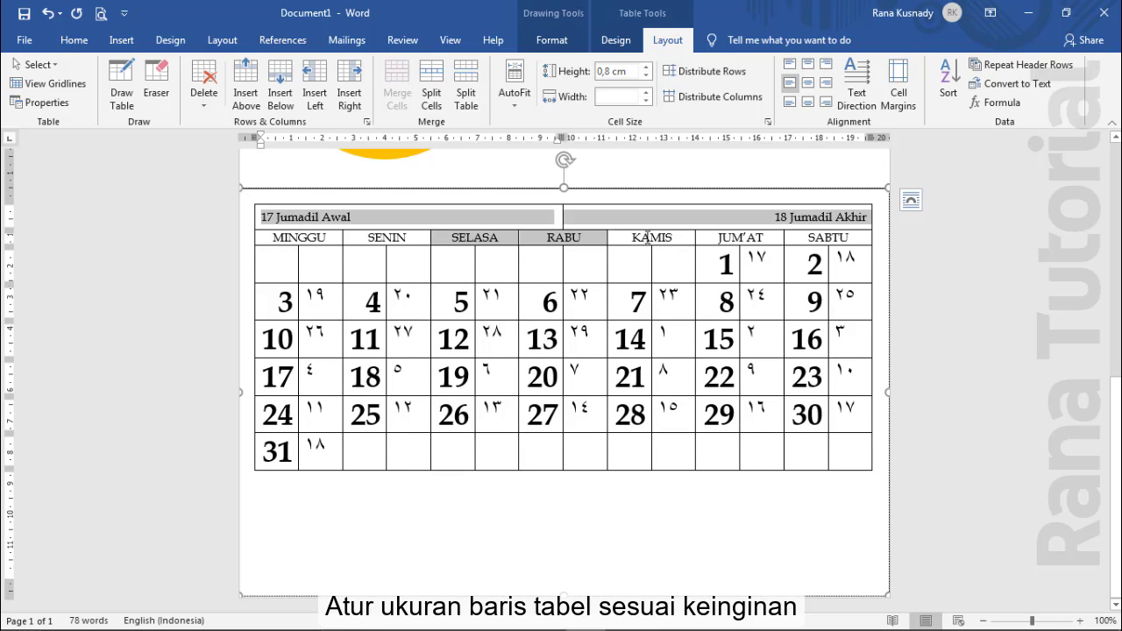
click(73, 40)
click(151, 97)
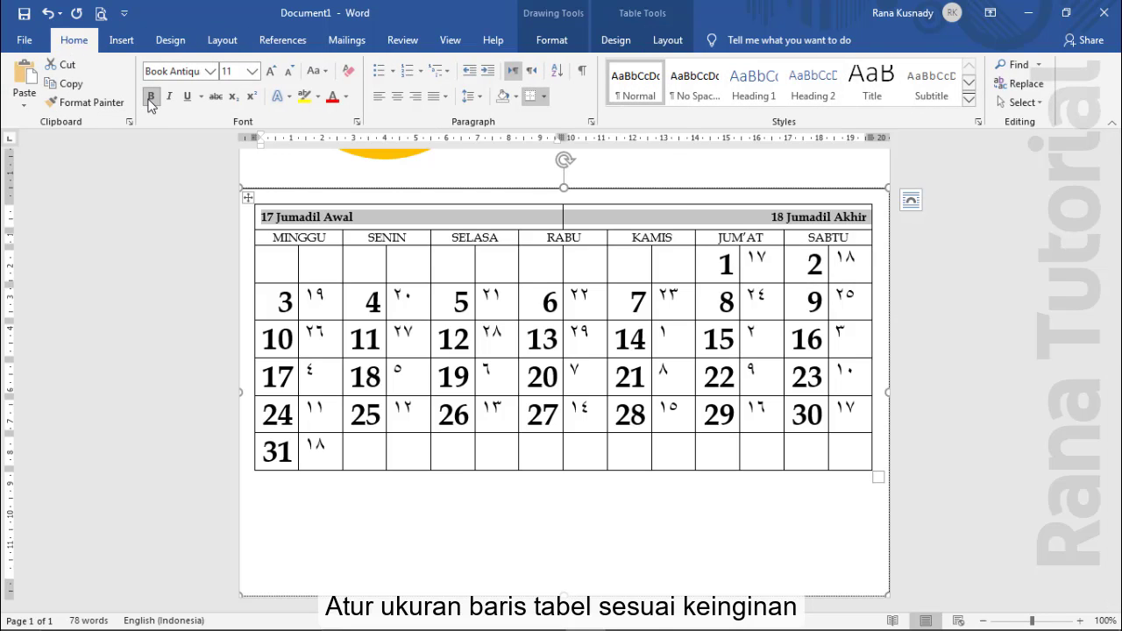
- Set the MINGGU–SABTU day-name row height to 0,7 cm and make the day names bold
click(268, 239)
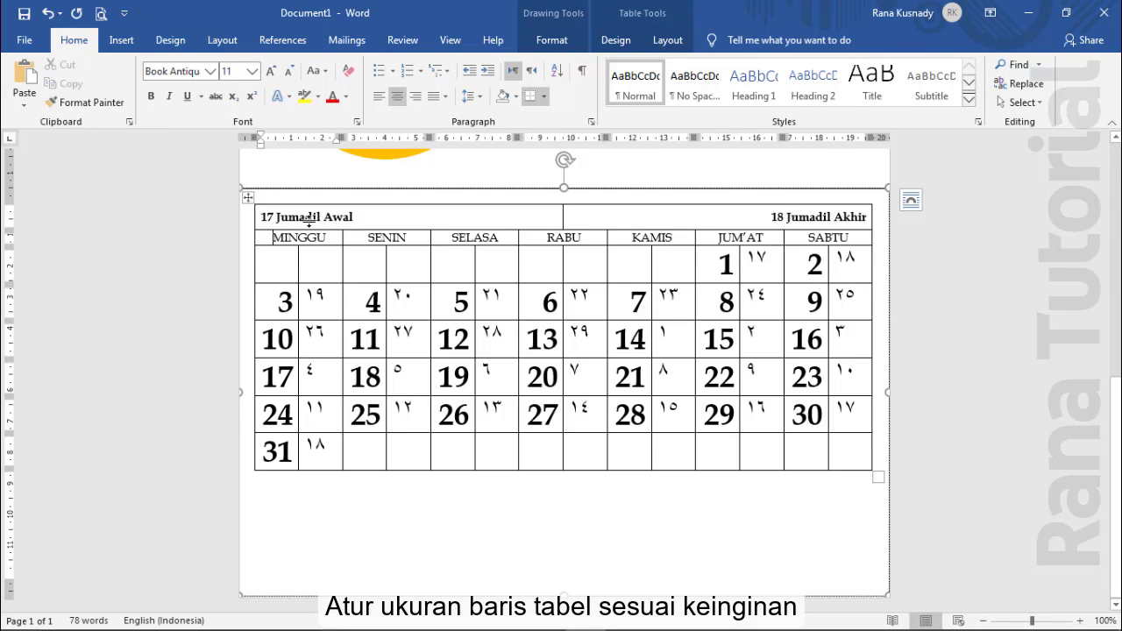
click(665, 41)
click(646, 68)
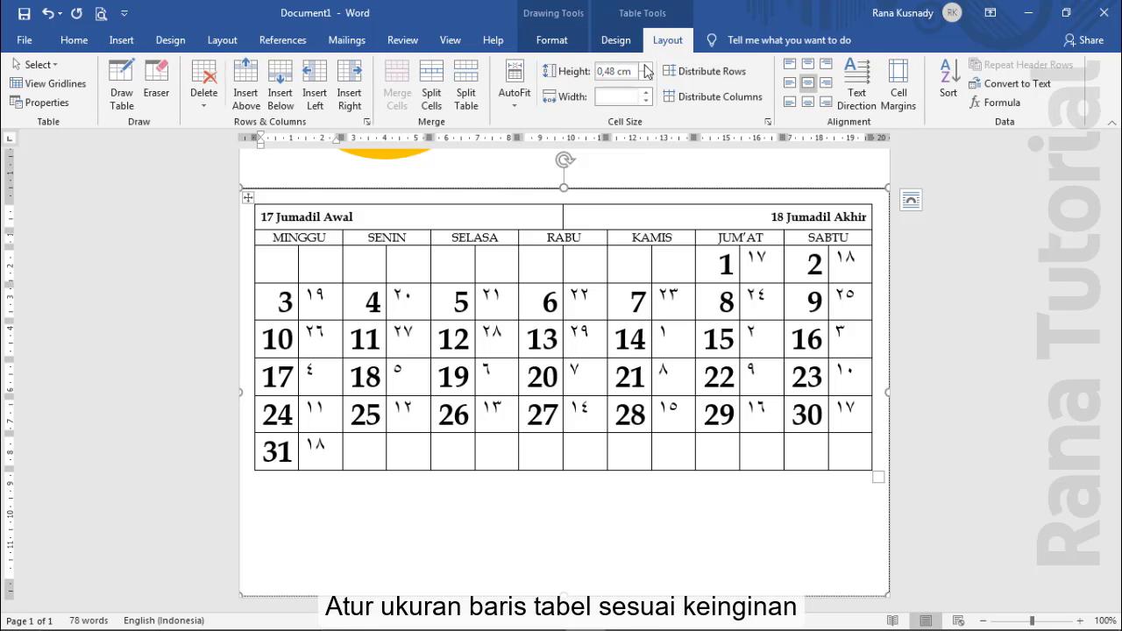
click(646, 67)
click(646, 68)
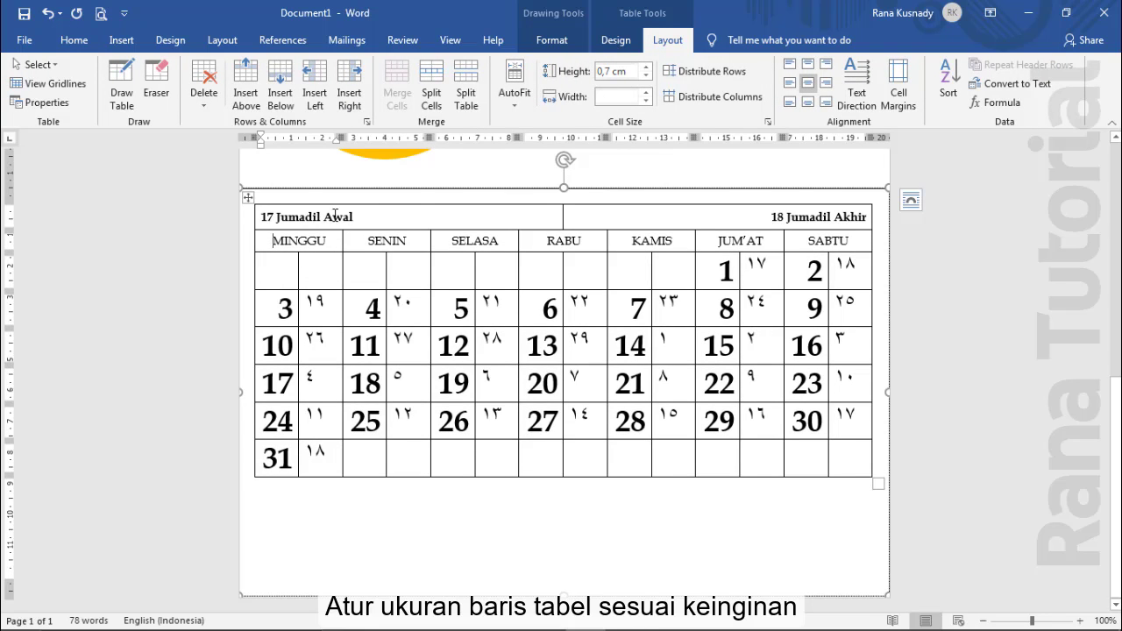
drag(269, 240, 820, 232)
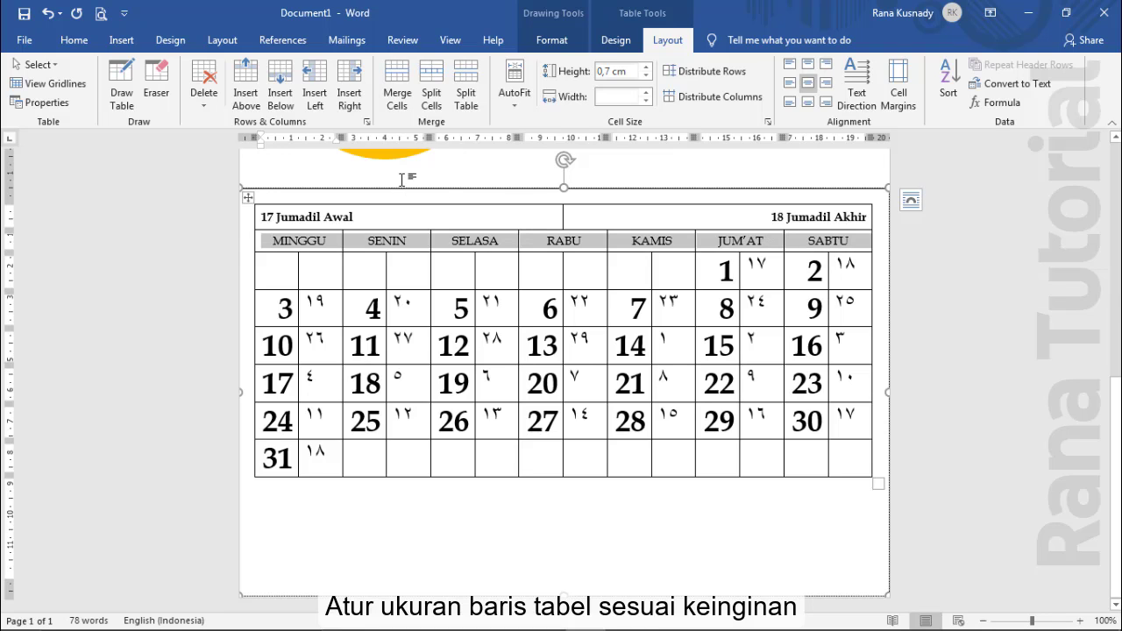
click(74, 40)
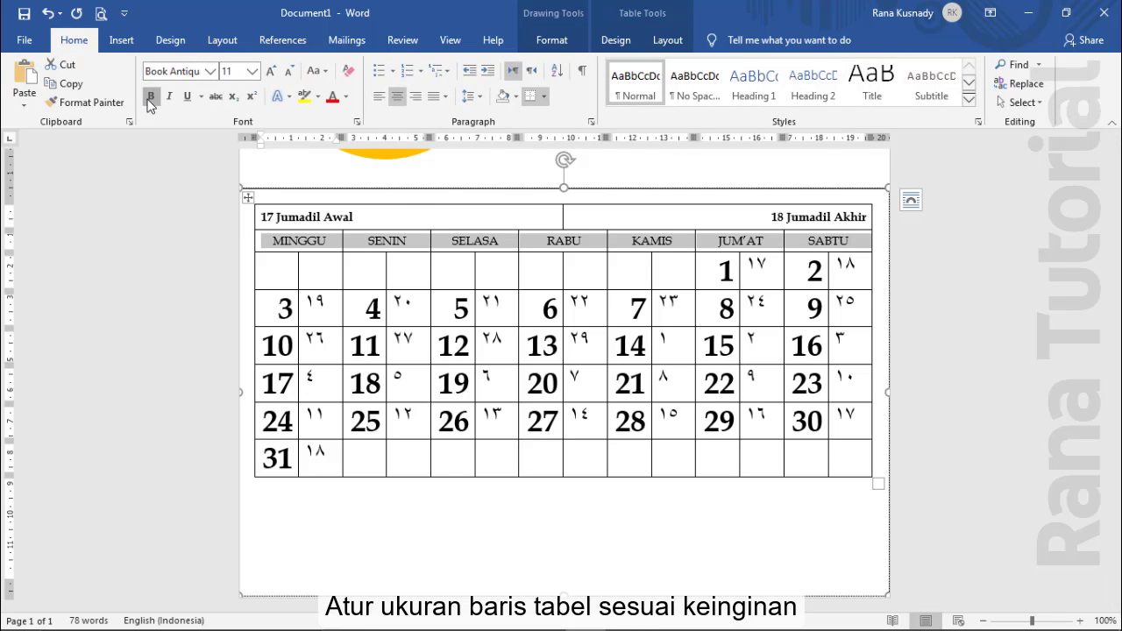
click(150, 98)
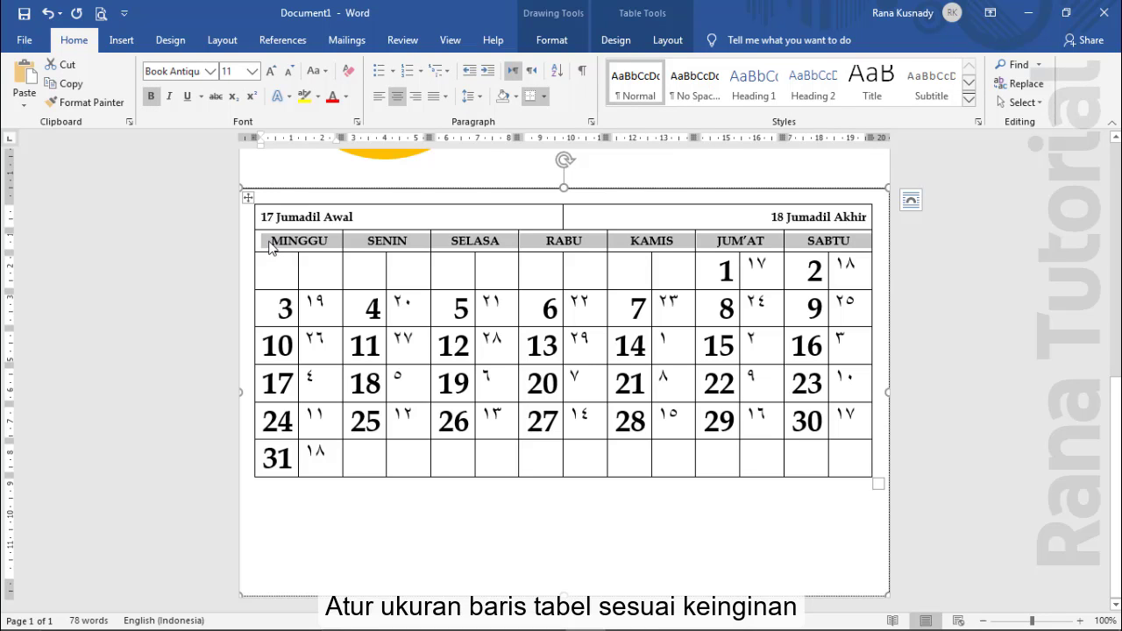
mouse_move(270, 248)
mouse_down()
mouse_move(315, 462)
mouse_move(289, 456)
mouse_up()
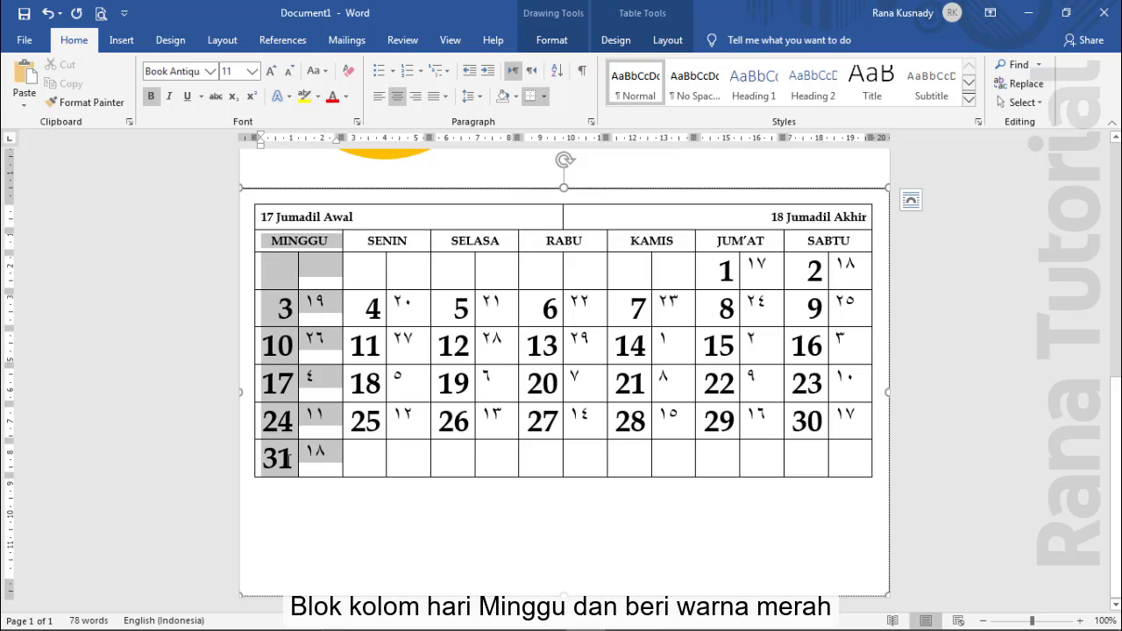
- Colour the MINGGU column and the date 1 with its Hijri ١٧ red
click(332, 98)
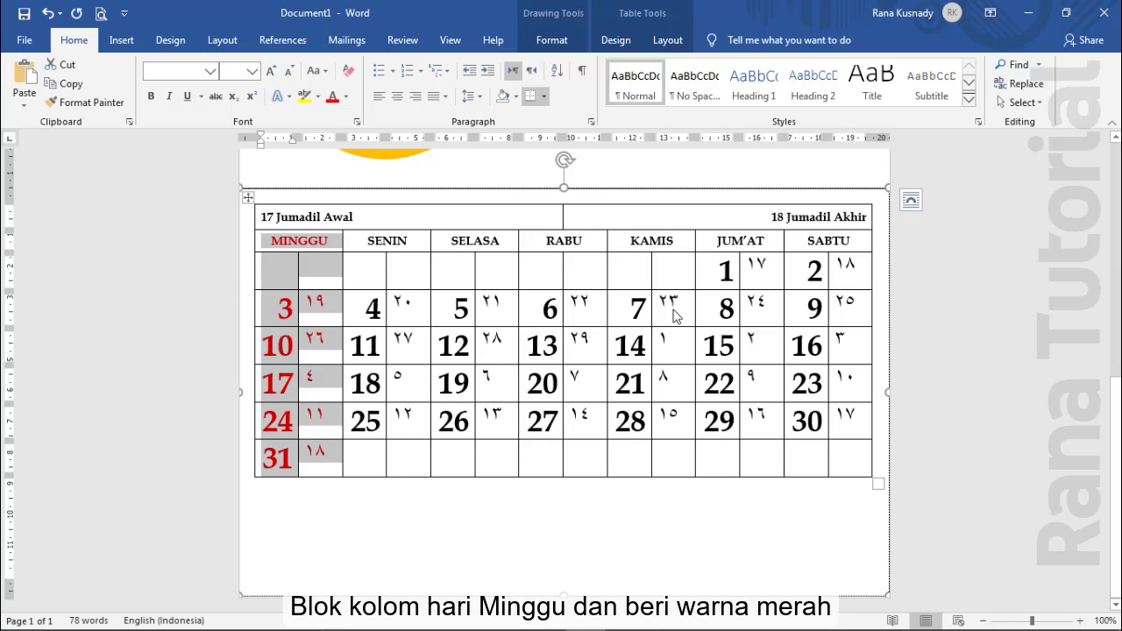
drag(722, 263, 756, 263)
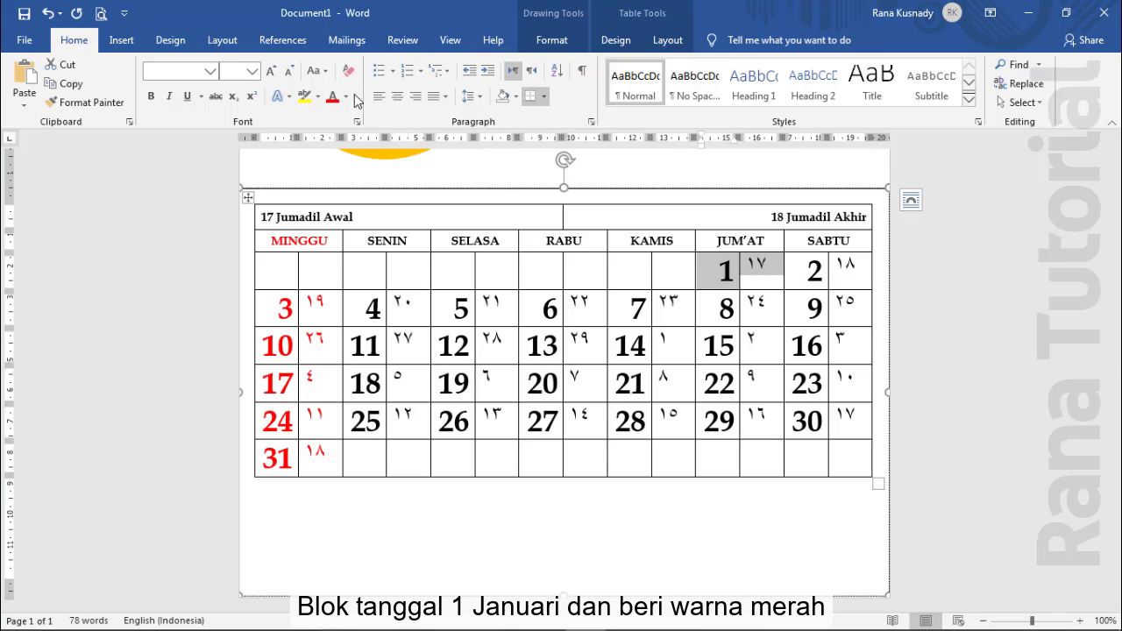
click(330, 96)
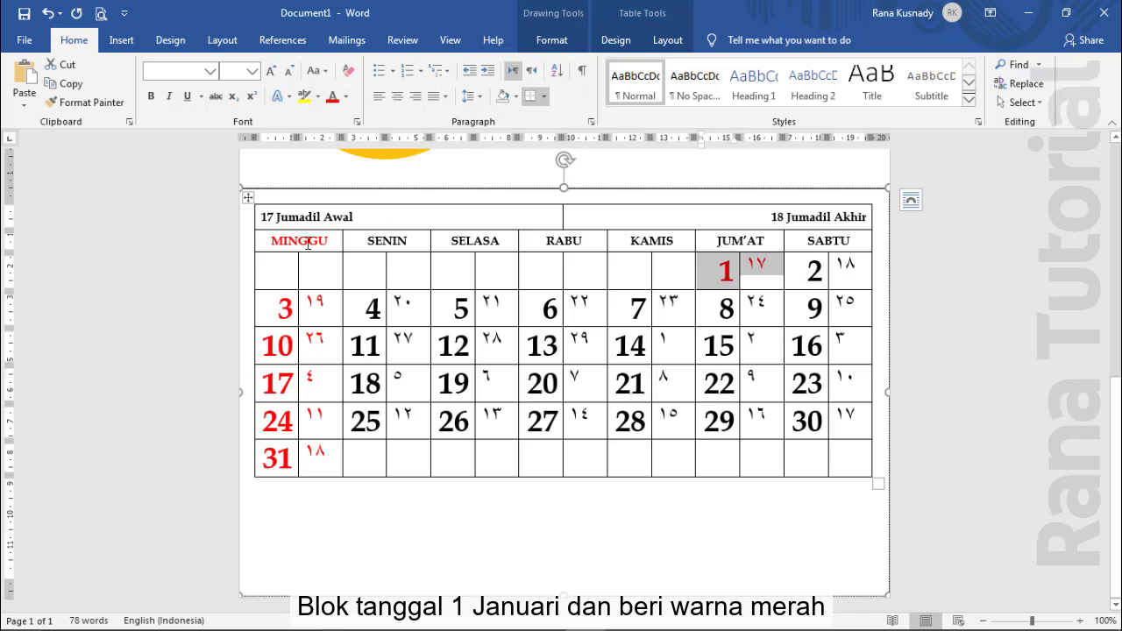
drag(255, 216, 620, 214)
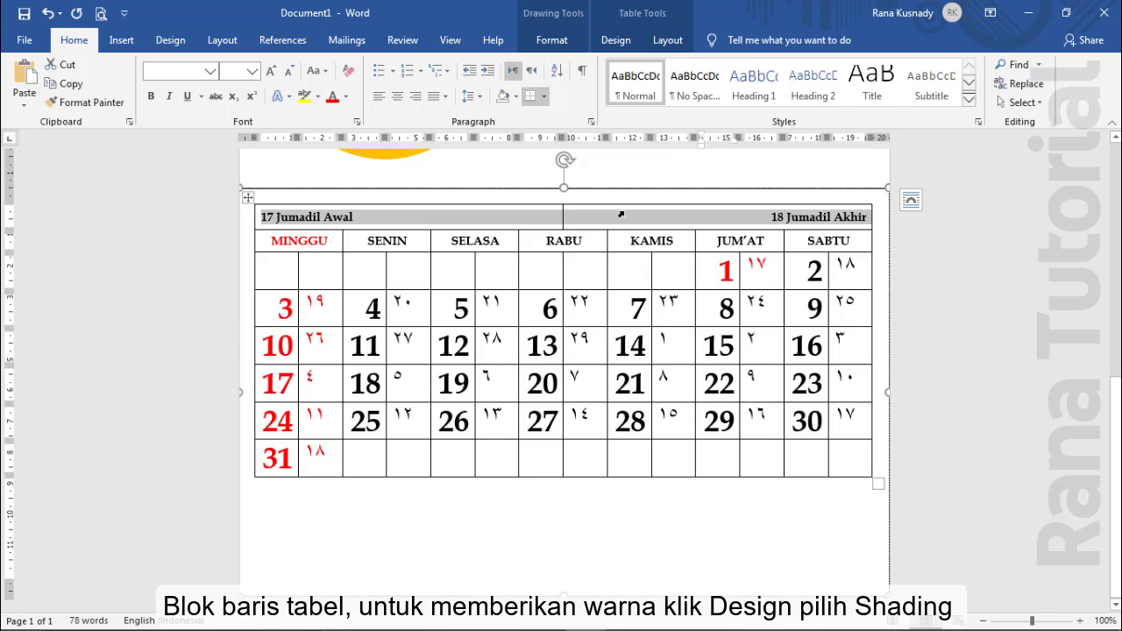
- Shade the Jumadil top row orange and the day-name row light gold
click(636, 41)
click(654, 102)
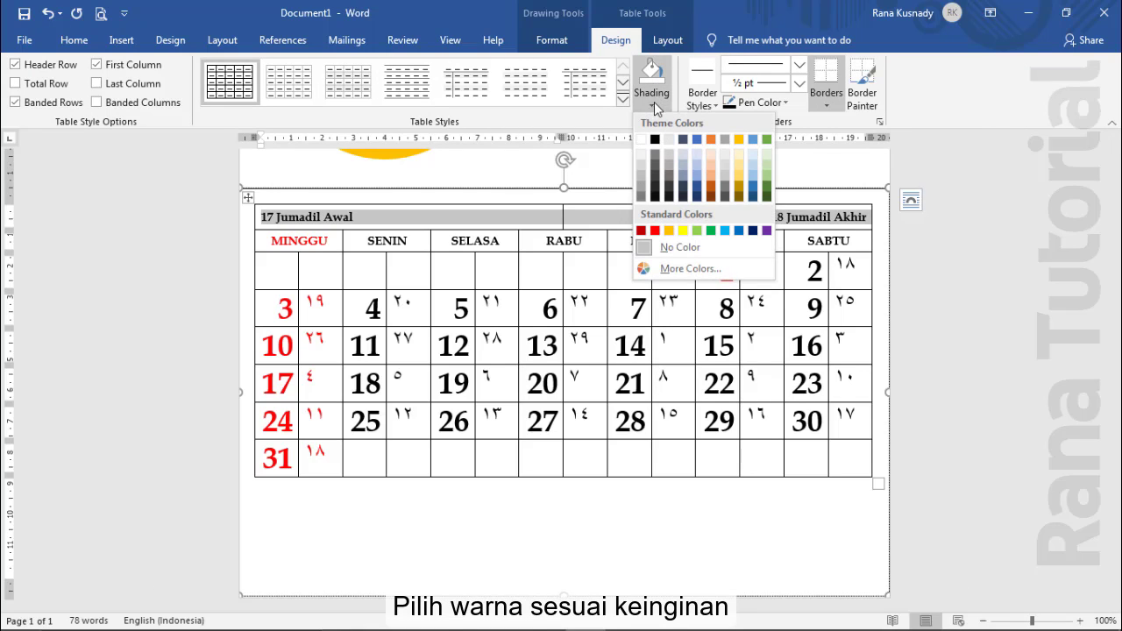
click(669, 230)
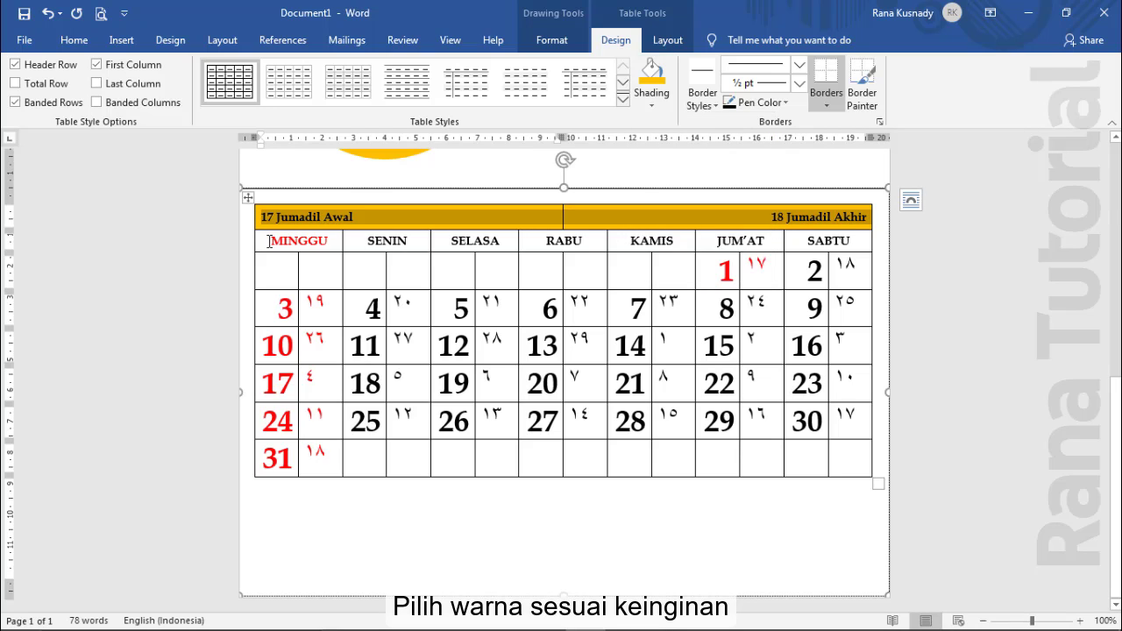
drag(269, 242, 821, 249)
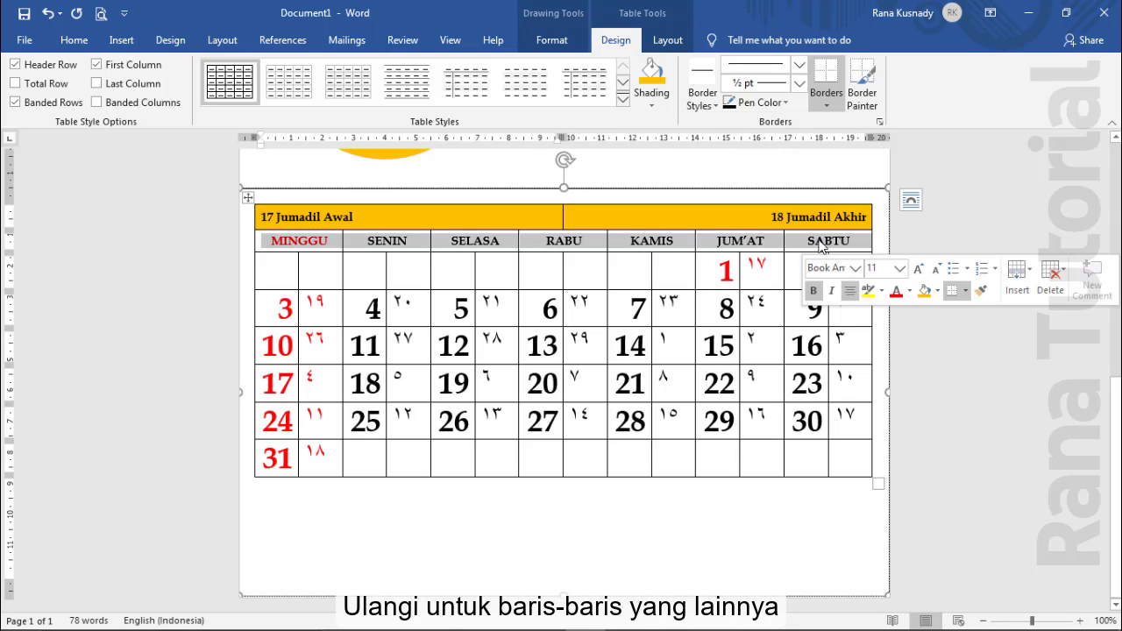
click(656, 107)
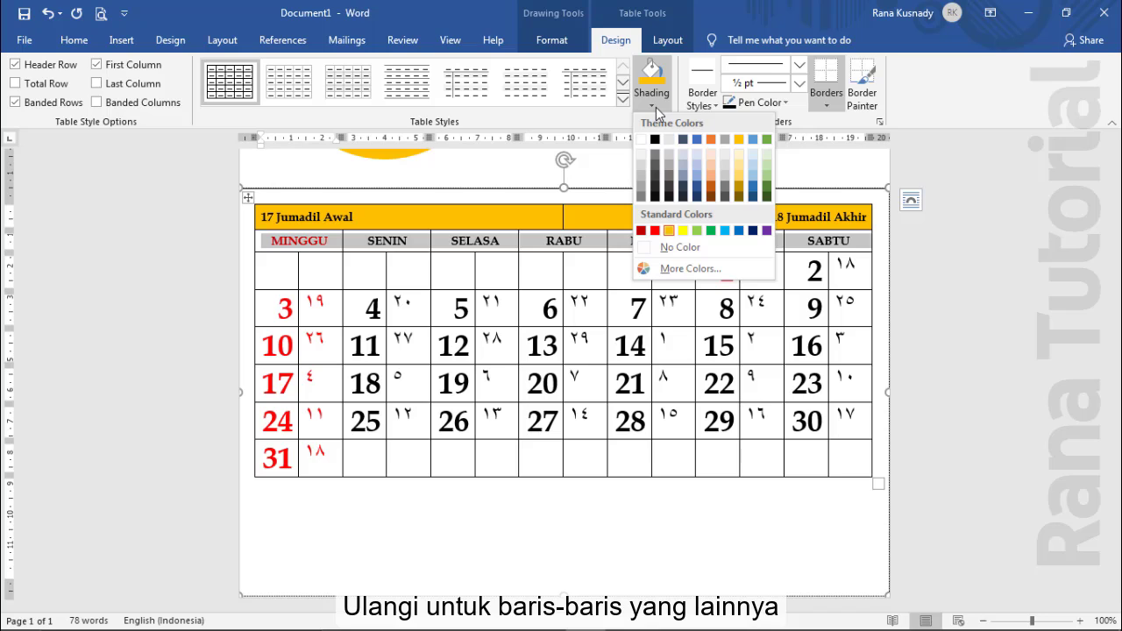
click(741, 171)
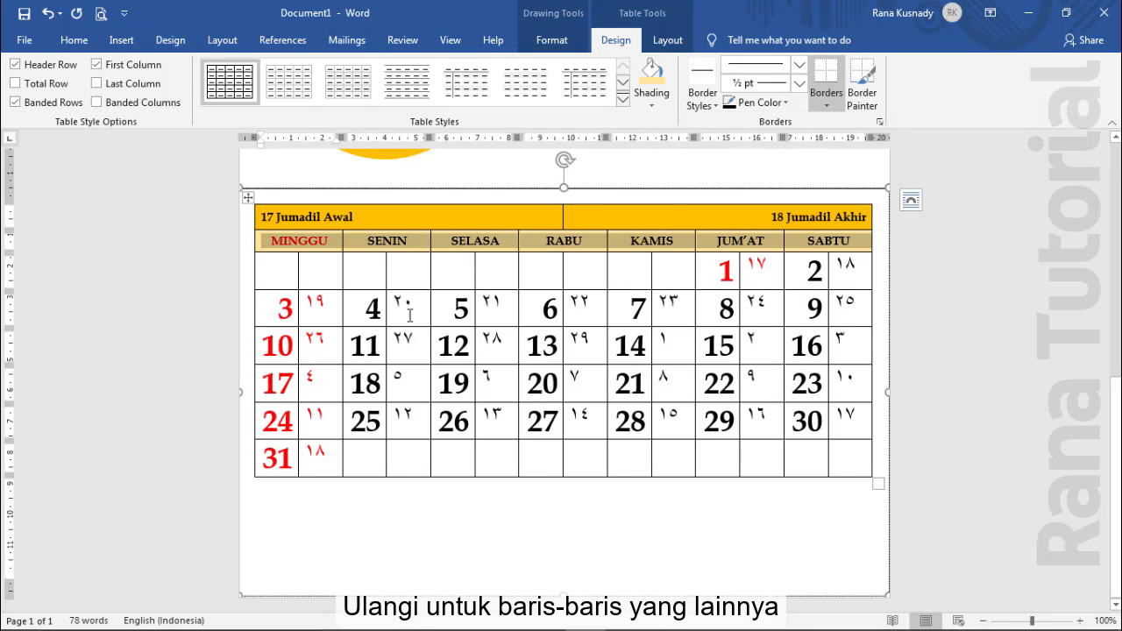
- Band the week rows 3–9 and 17–23 and the last date row in light gold
drag(272, 304, 843, 302)
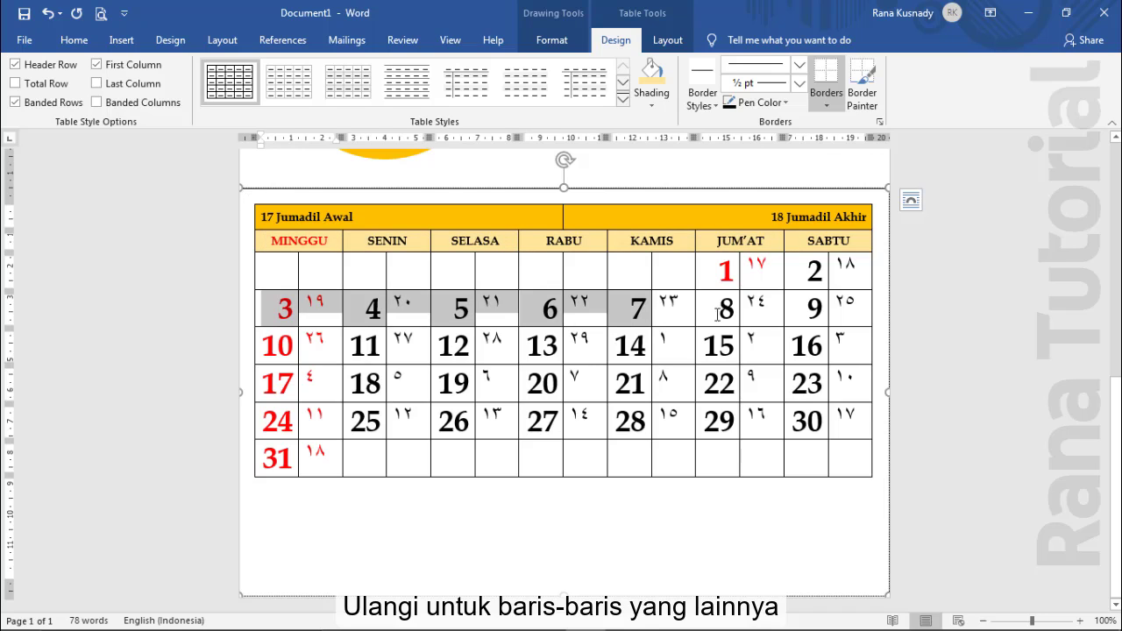
click(651, 74)
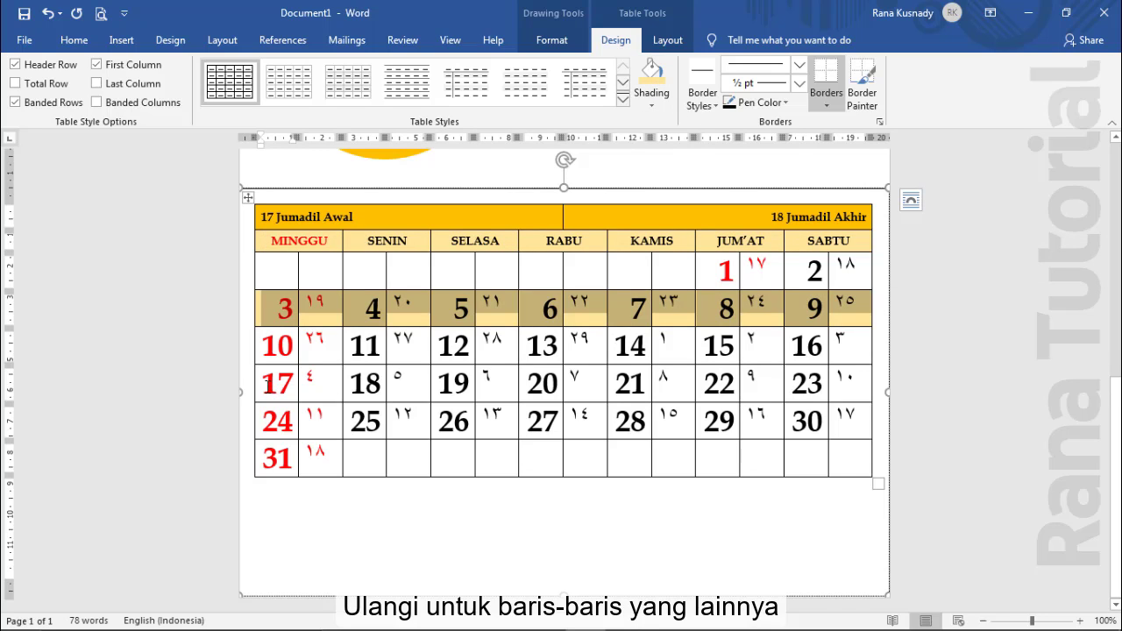
drag(268, 383, 846, 383)
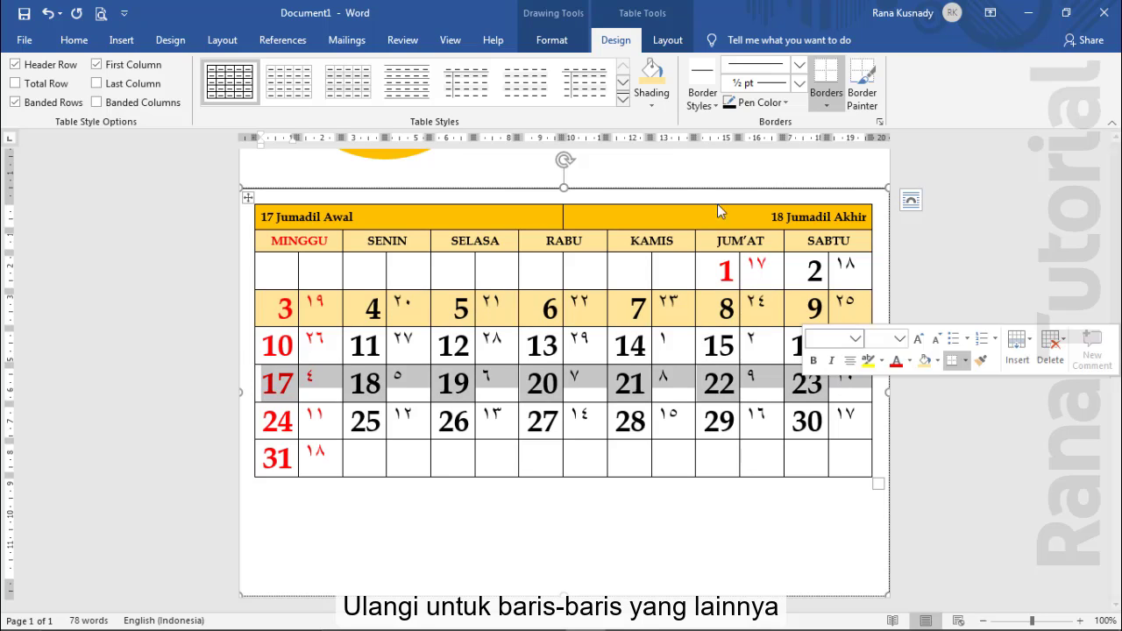
click(651, 75)
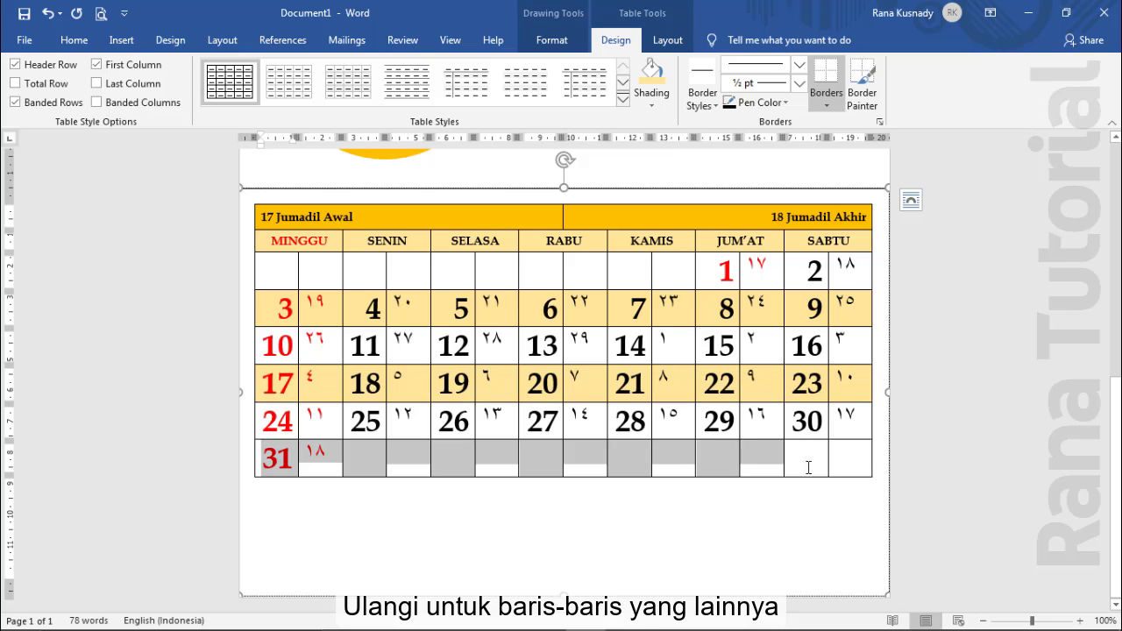
drag(650, 458, 832, 460)
click(650, 70)
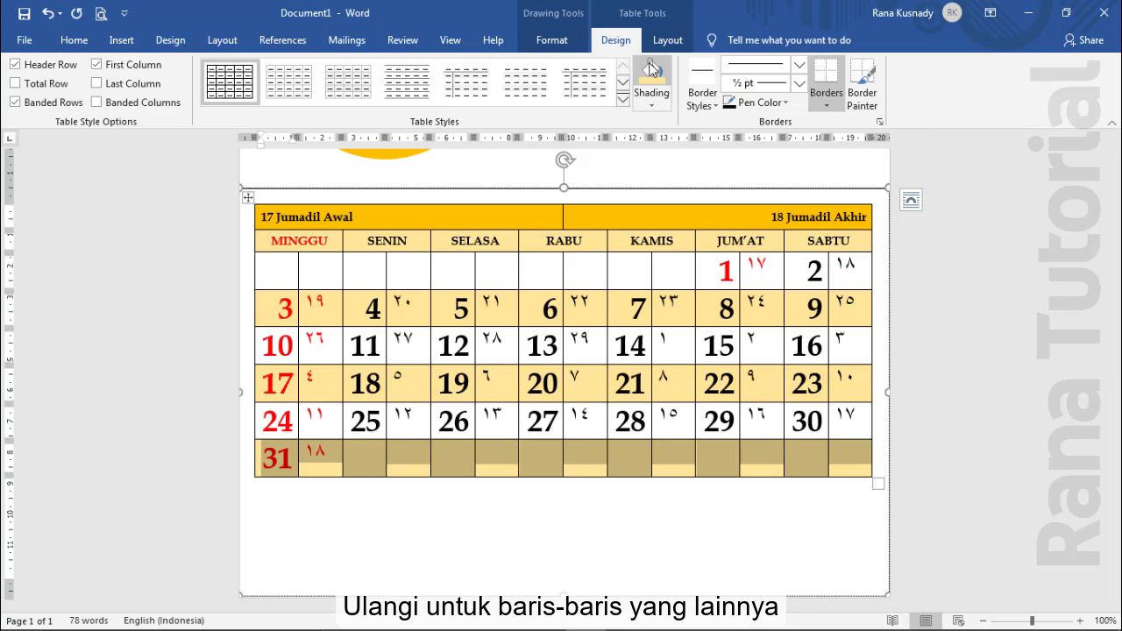
click(246, 197)
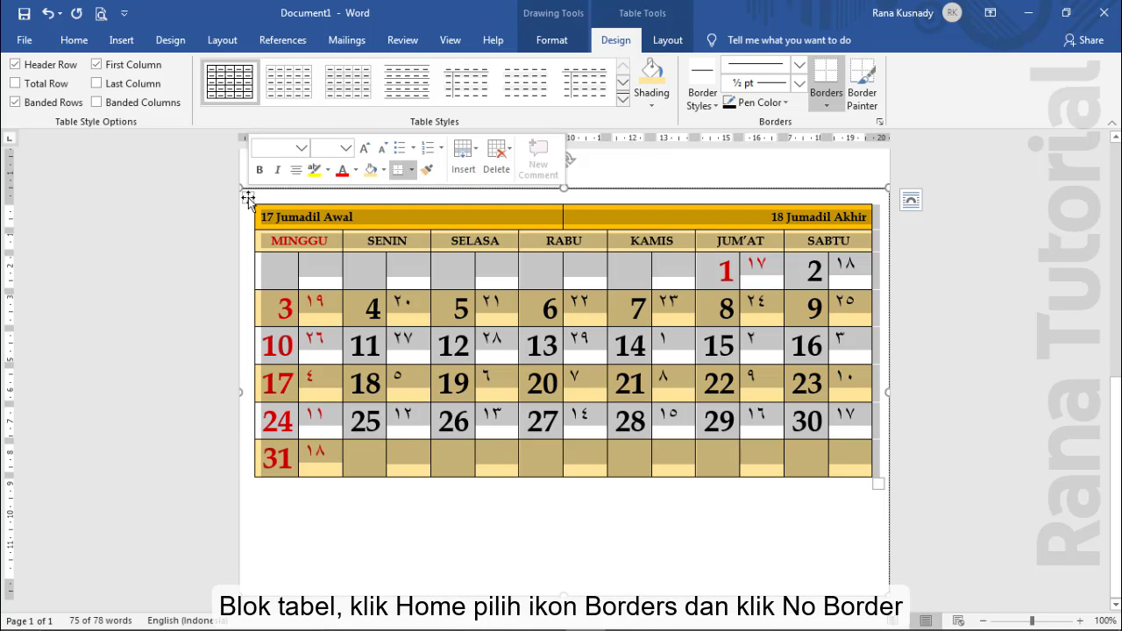
- Apply No Border to the calendar table, then select the date cells for resizing
click(71, 41)
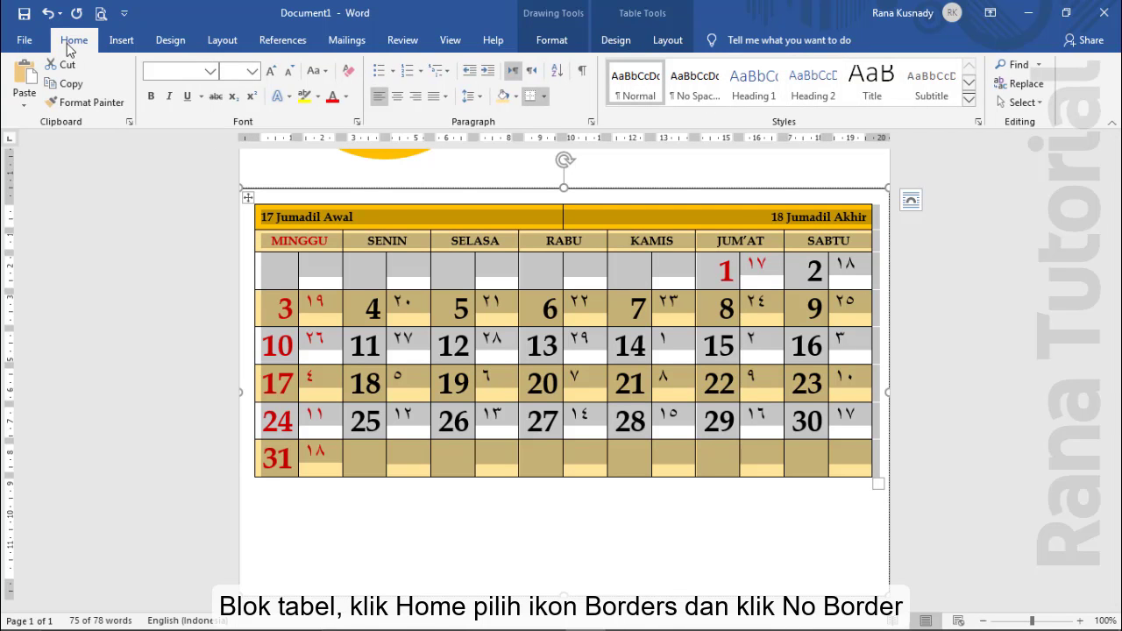
click(544, 97)
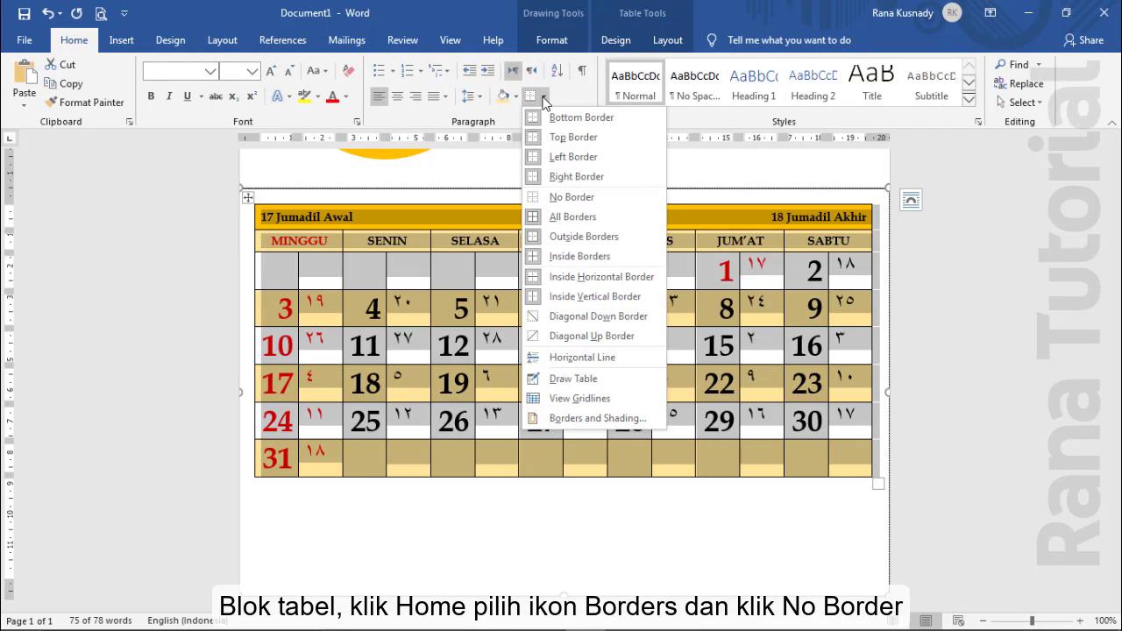
click(552, 198)
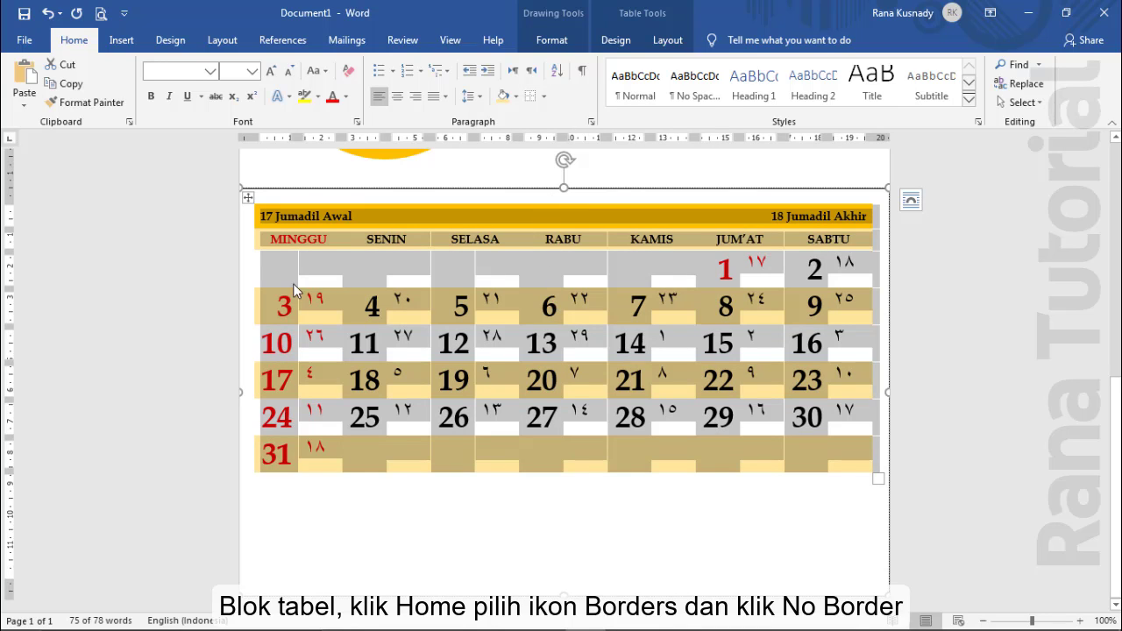
mouse_move(295, 283)
mouse_down()
mouse_move(448, 305)
mouse_move(832, 451)
mouse_up()
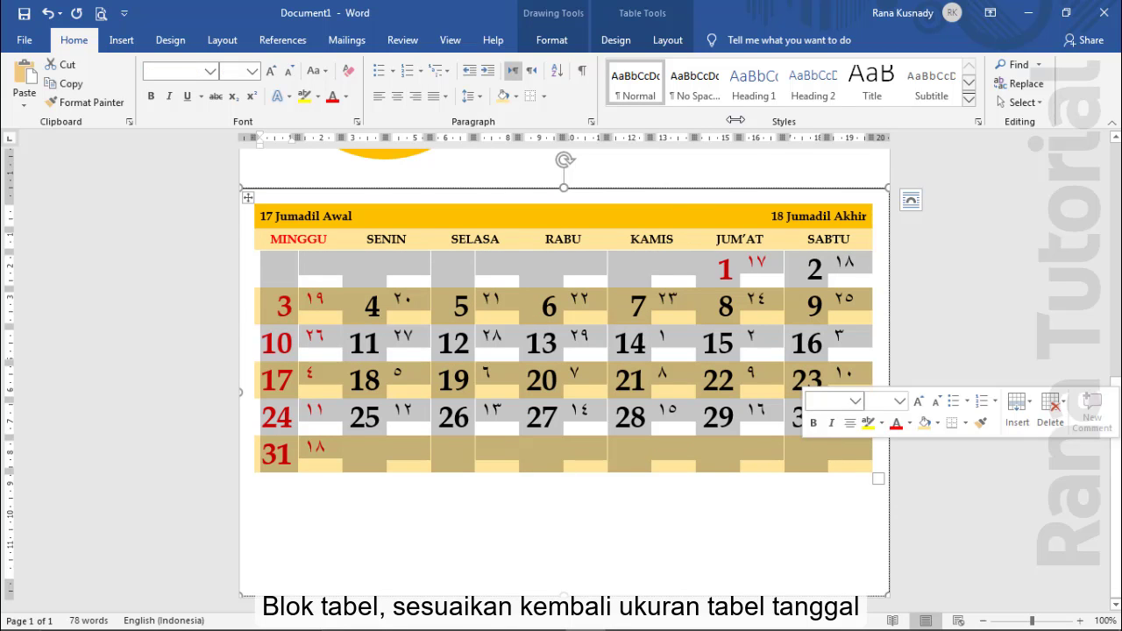
- Raise the date rows to 1,5 cm high and start typing '1 Januari : Tahun Baru Masehi' below the table
click(666, 41)
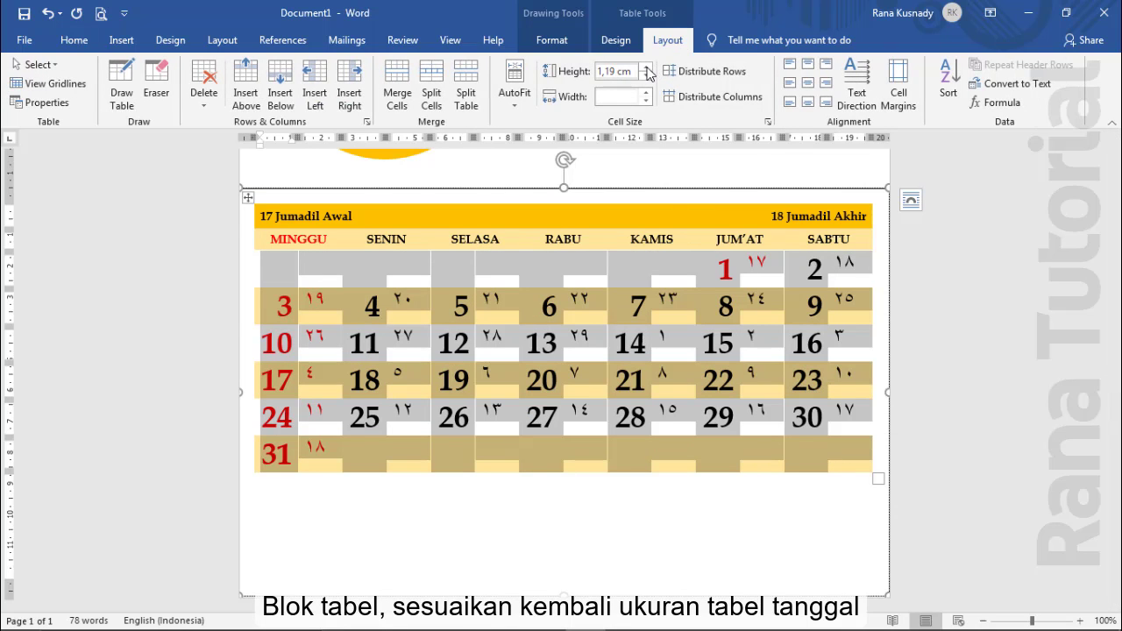
click(647, 68)
click(647, 69)
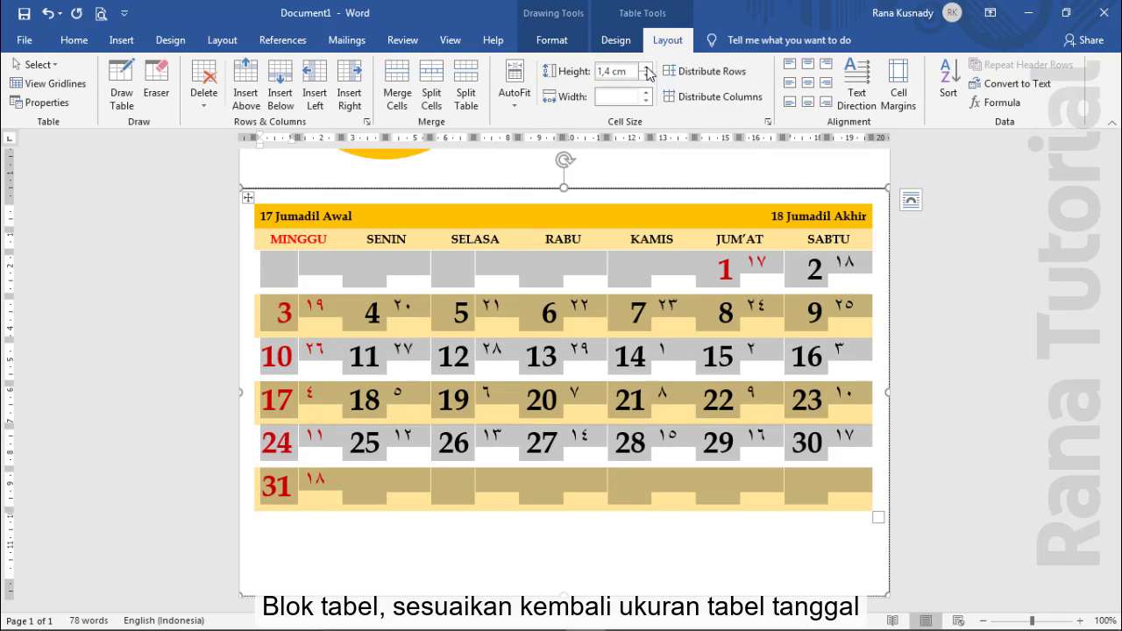
click(646, 69)
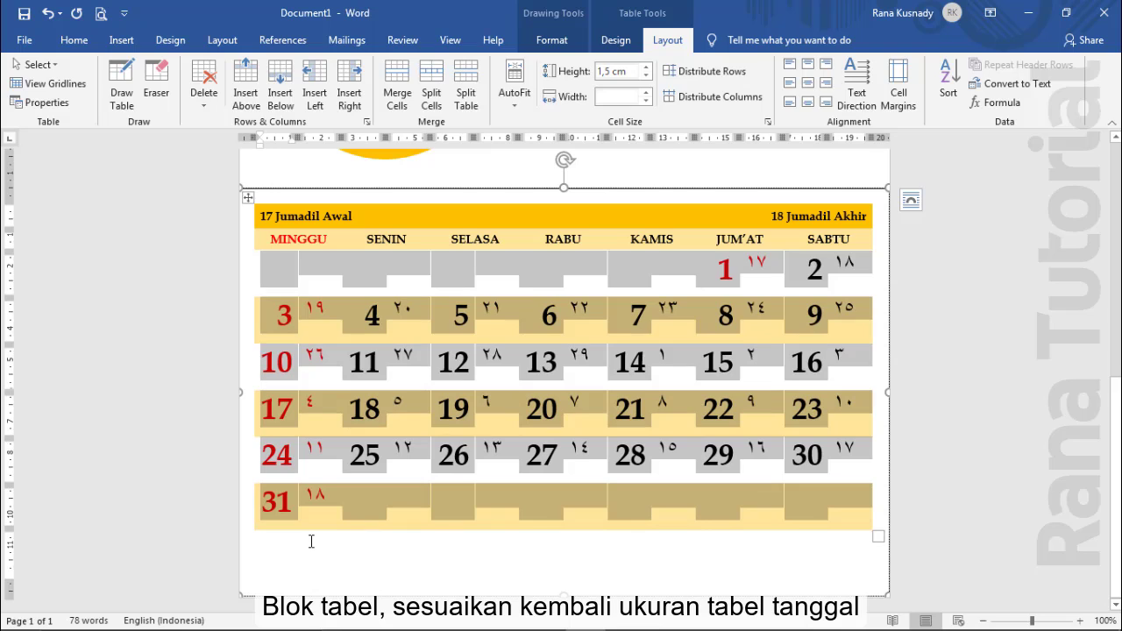
click(310, 541)
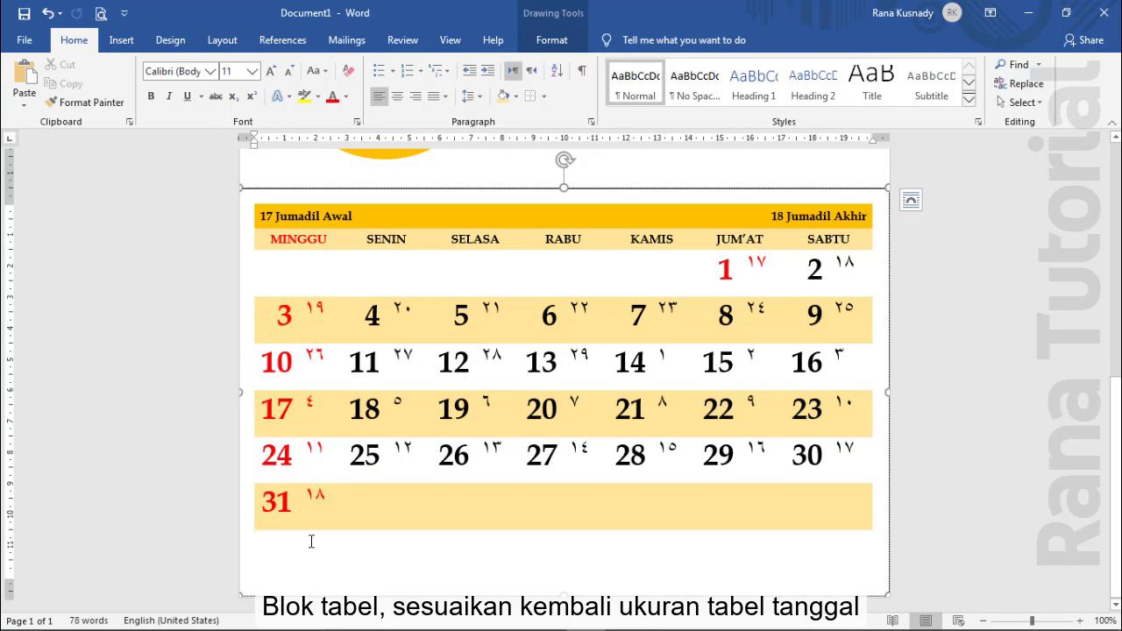
text(1 Januari : Tahun Baru Masehi)
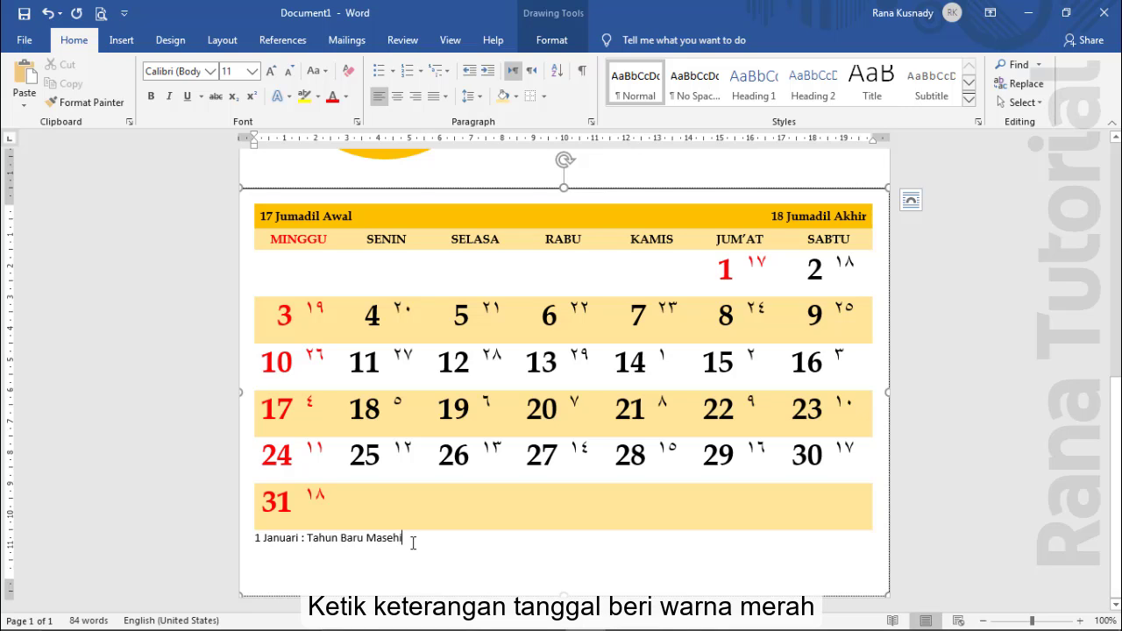
- Make the note '1 Januari : Tahun Baru Masehi' red Book Antiqua text
drag(403, 538, 254, 537)
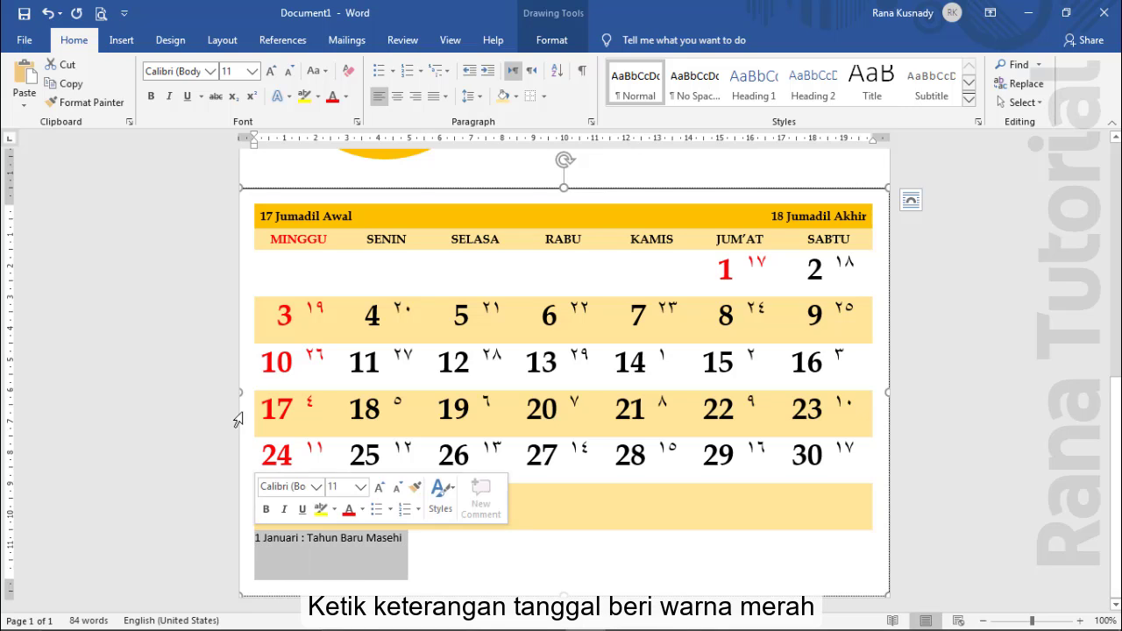
click(210, 72)
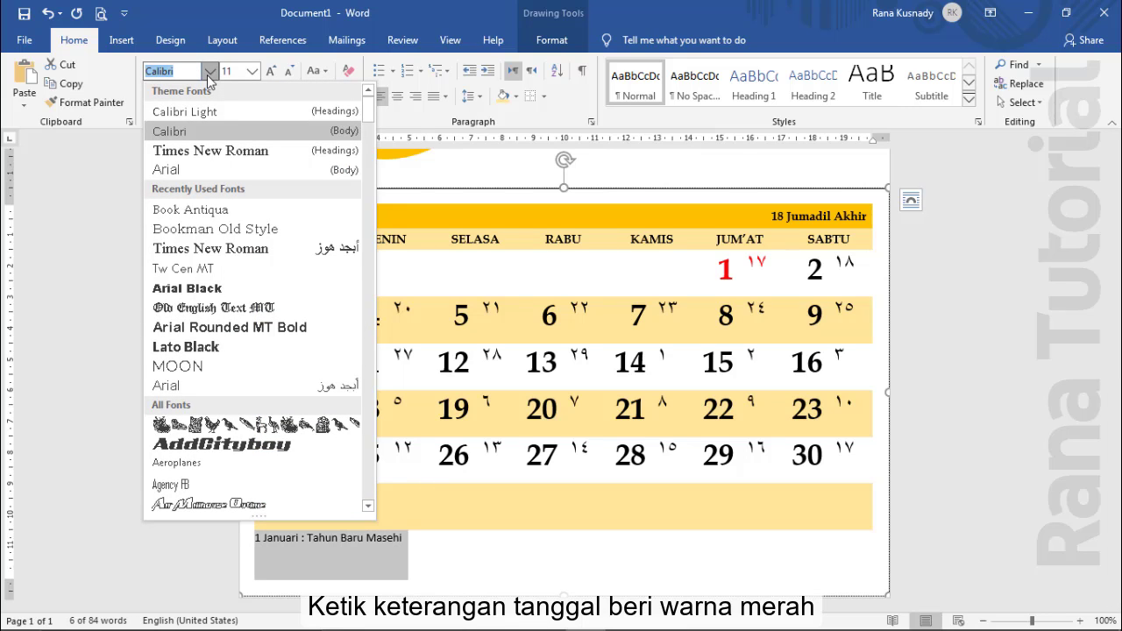
click(208, 214)
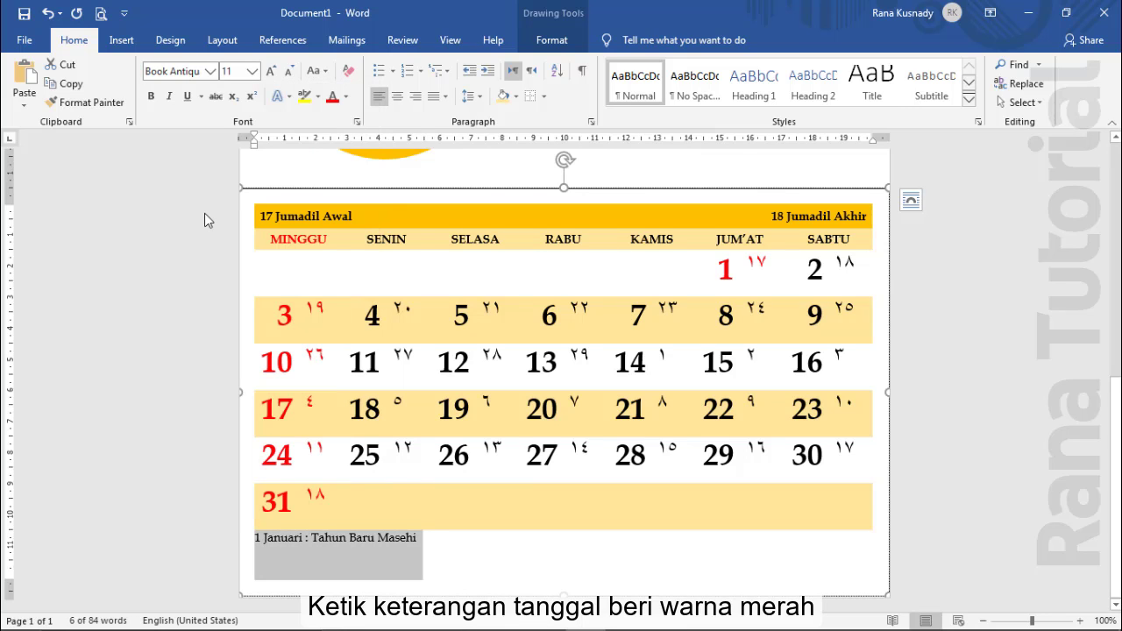
click(333, 98)
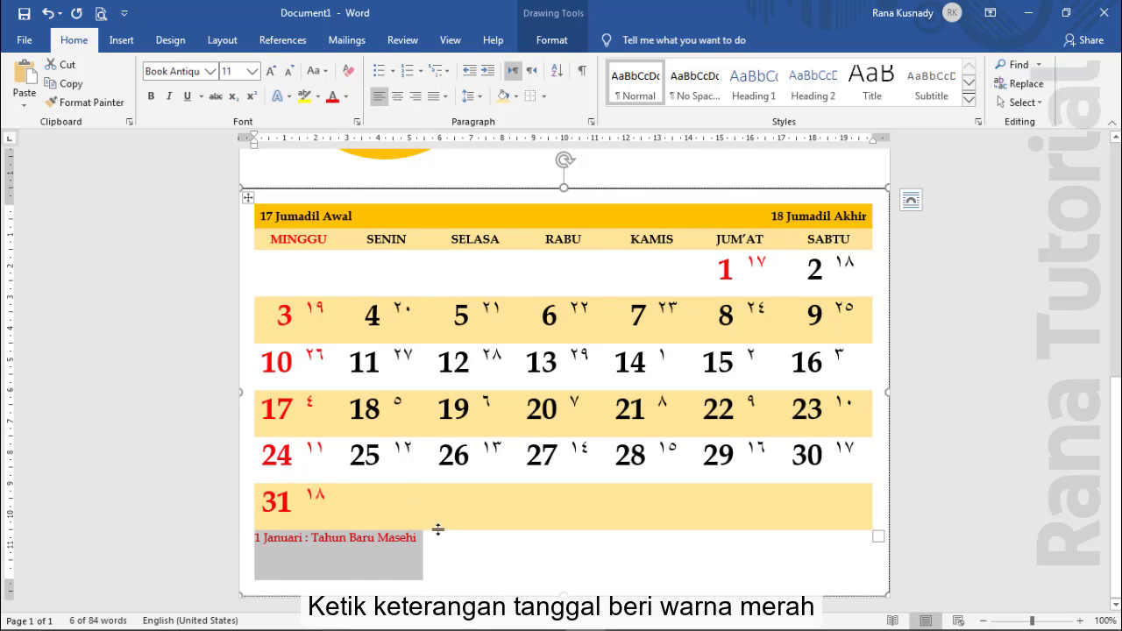
click(439, 545)
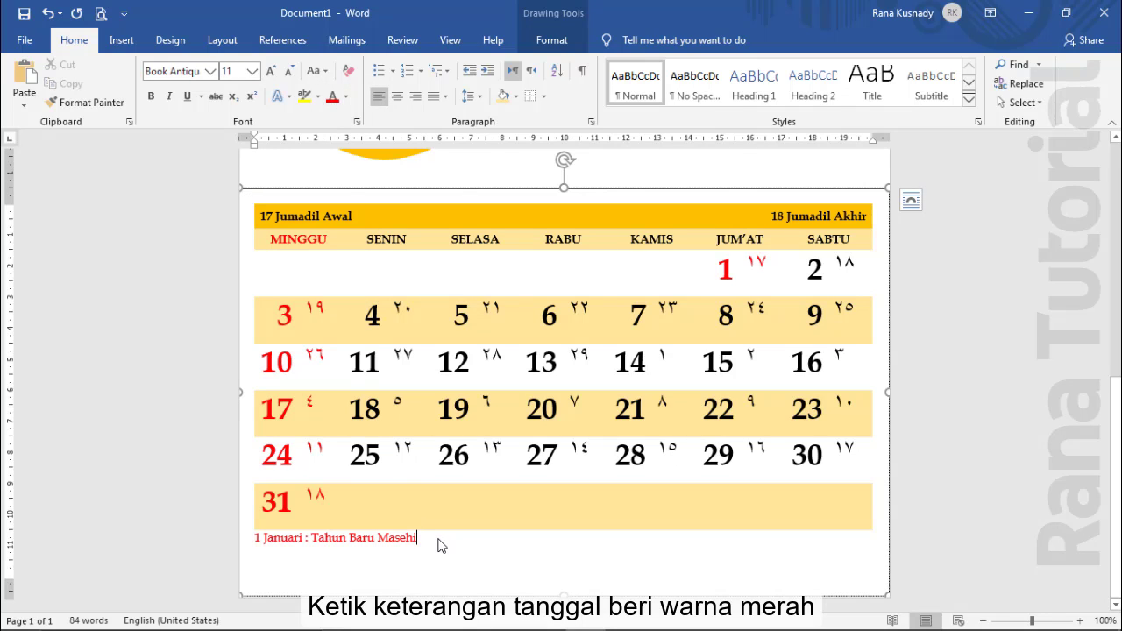
click(121, 40)
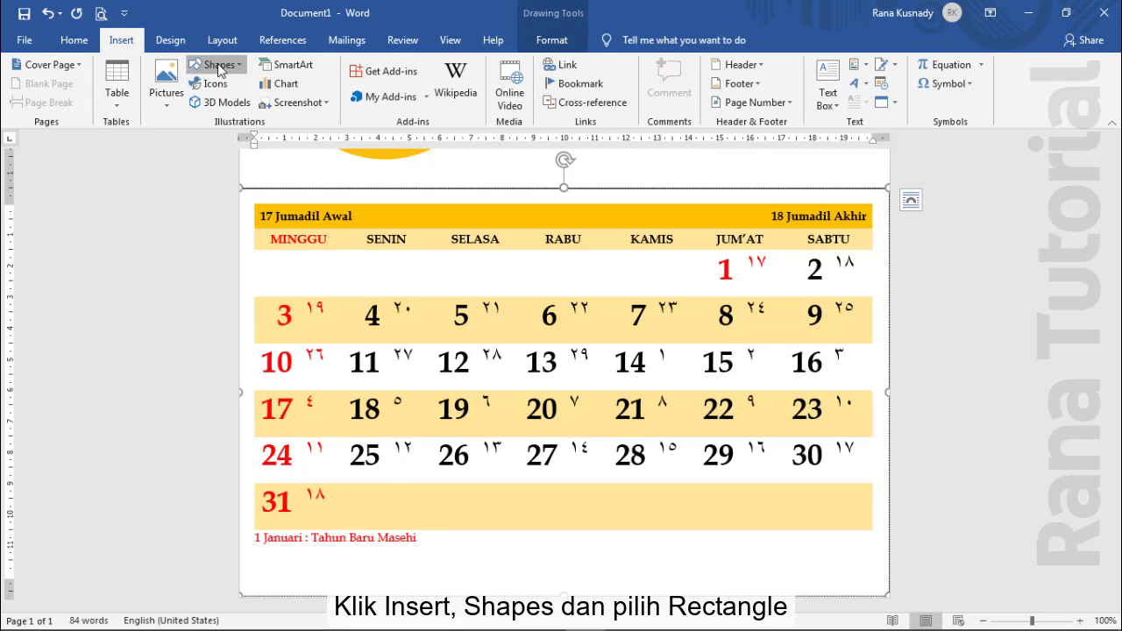
- Draw a thin rectangle bar below the holiday note with no outline and gold fill
click(215, 65)
click(246, 103)
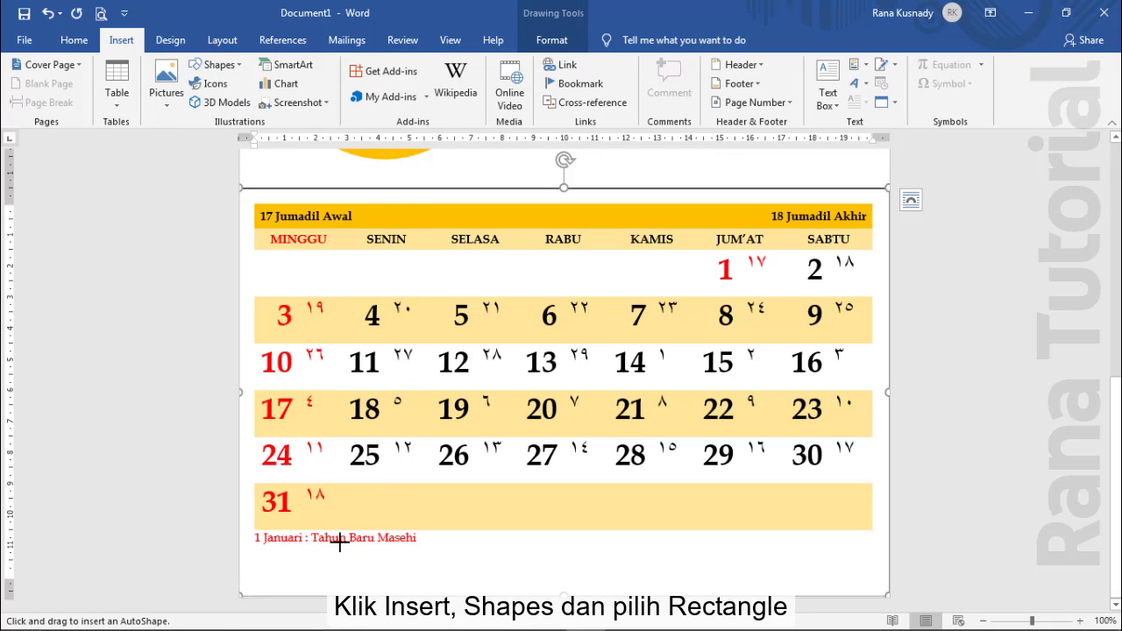
drag(262, 564, 780, 578)
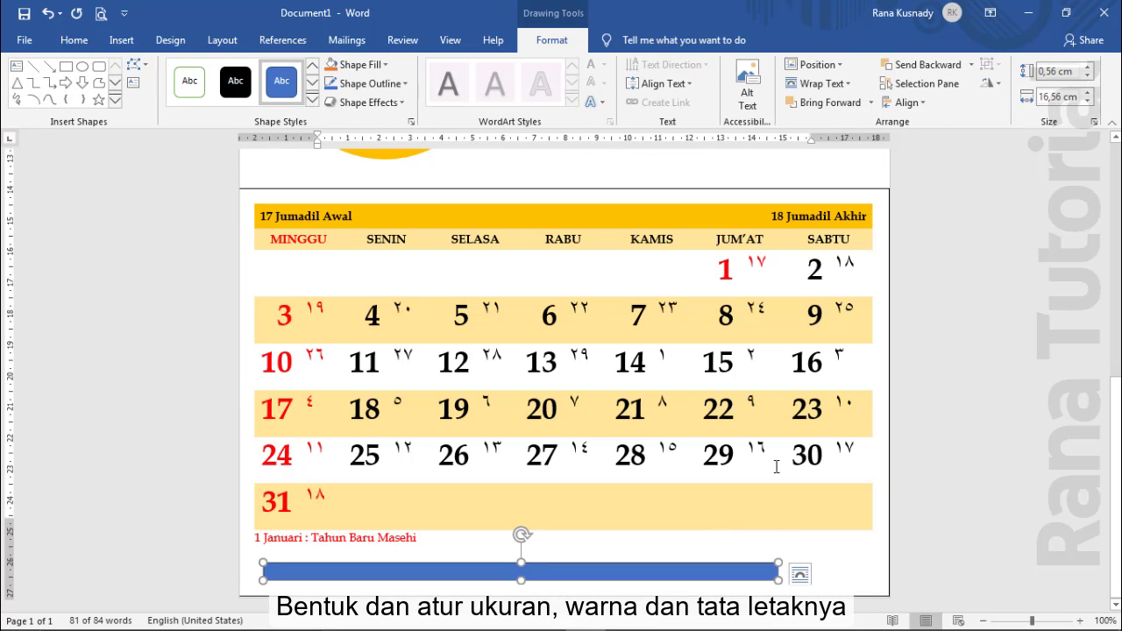
click(377, 84)
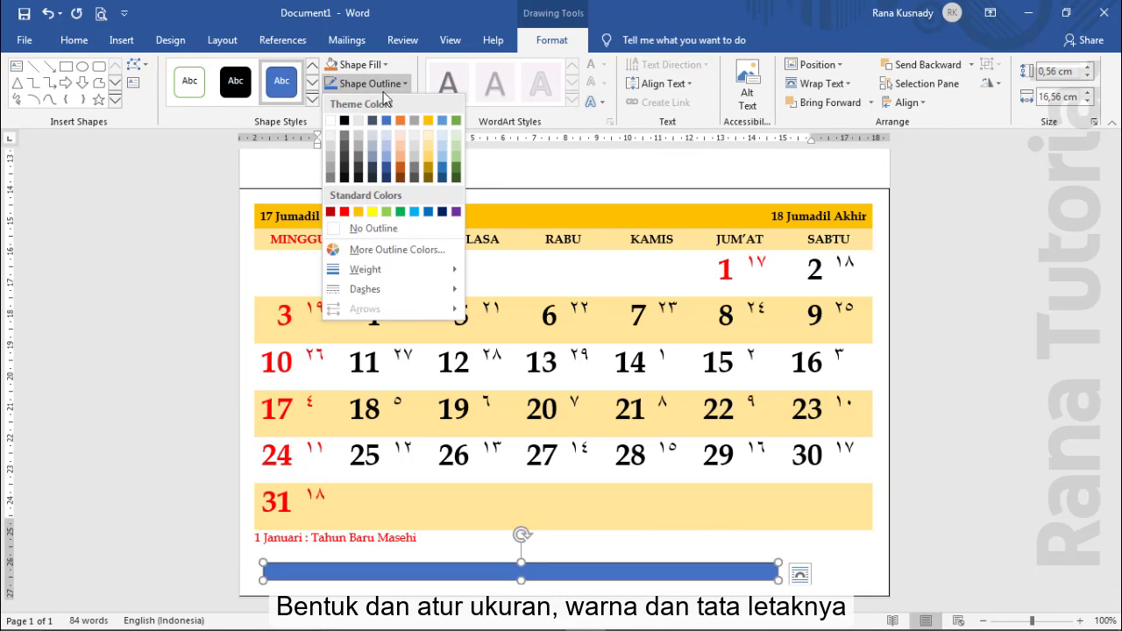
click(389, 227)
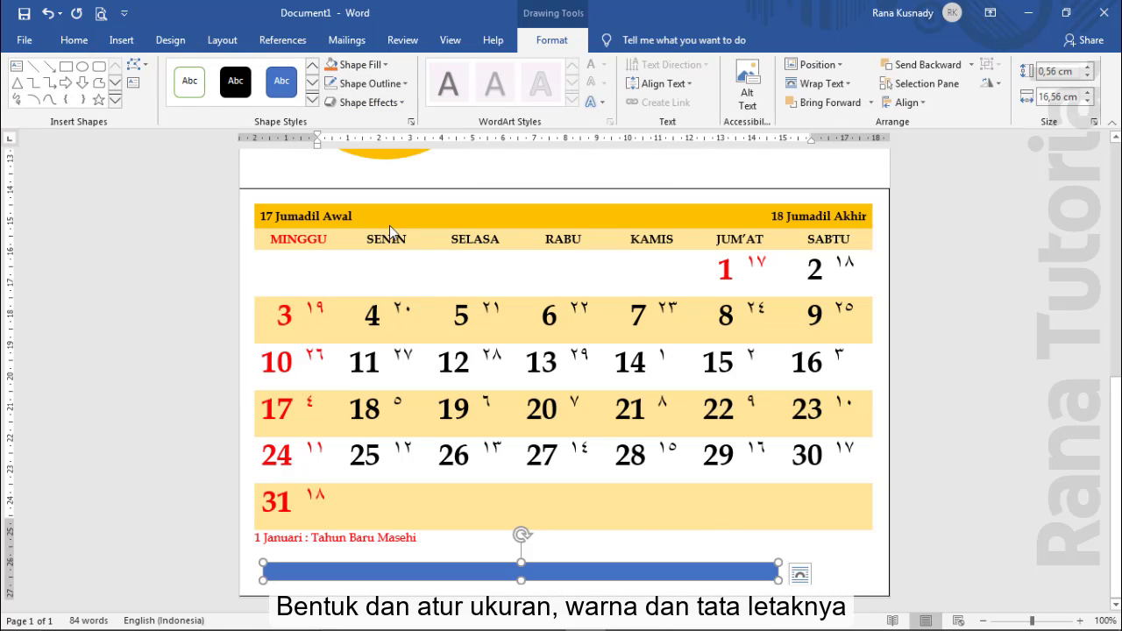
click(358, 64)
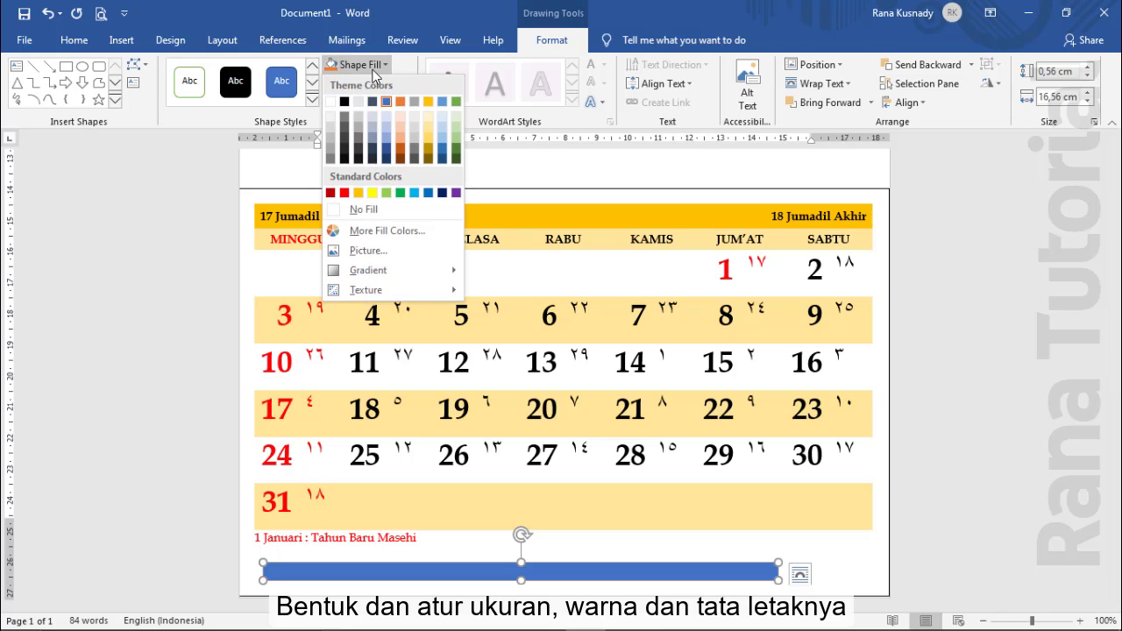
click(359, 192)
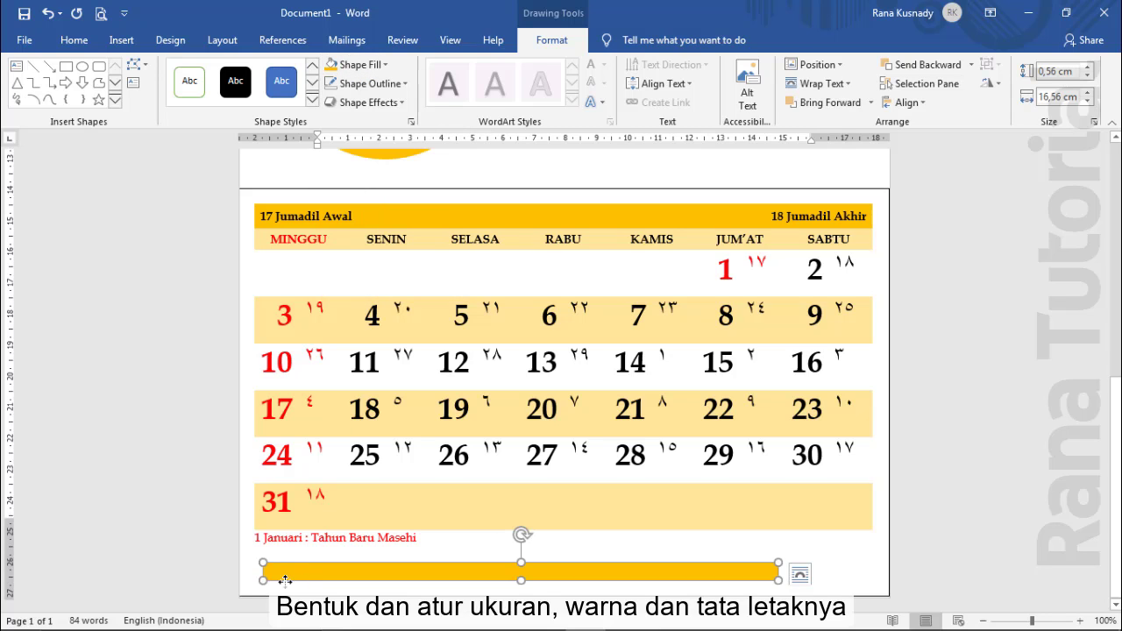
- Stretch and align the gold bar across the full page width at the bottom
drag(294, 575, 272, 587)
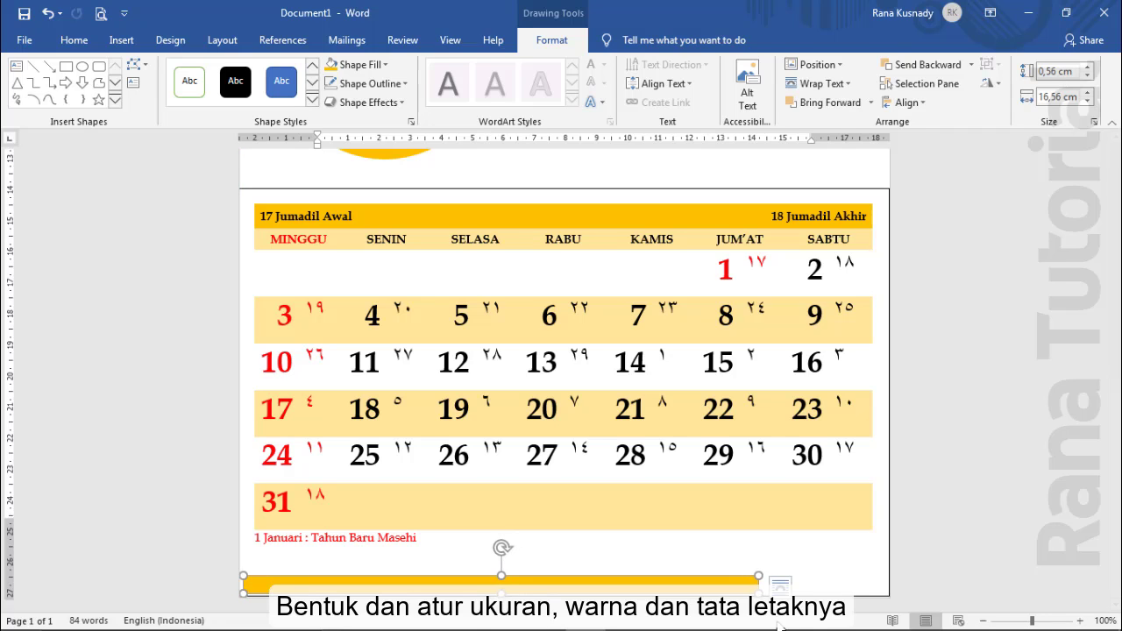
drag(760, 576, 889, 578)
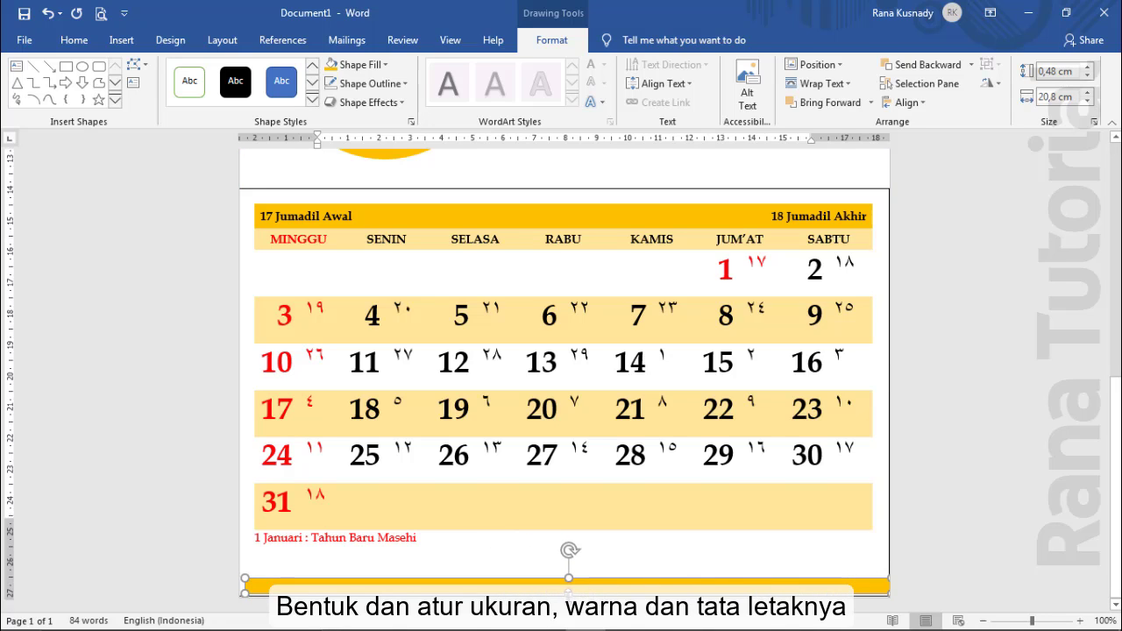
drag(568, 592, 570, 597)
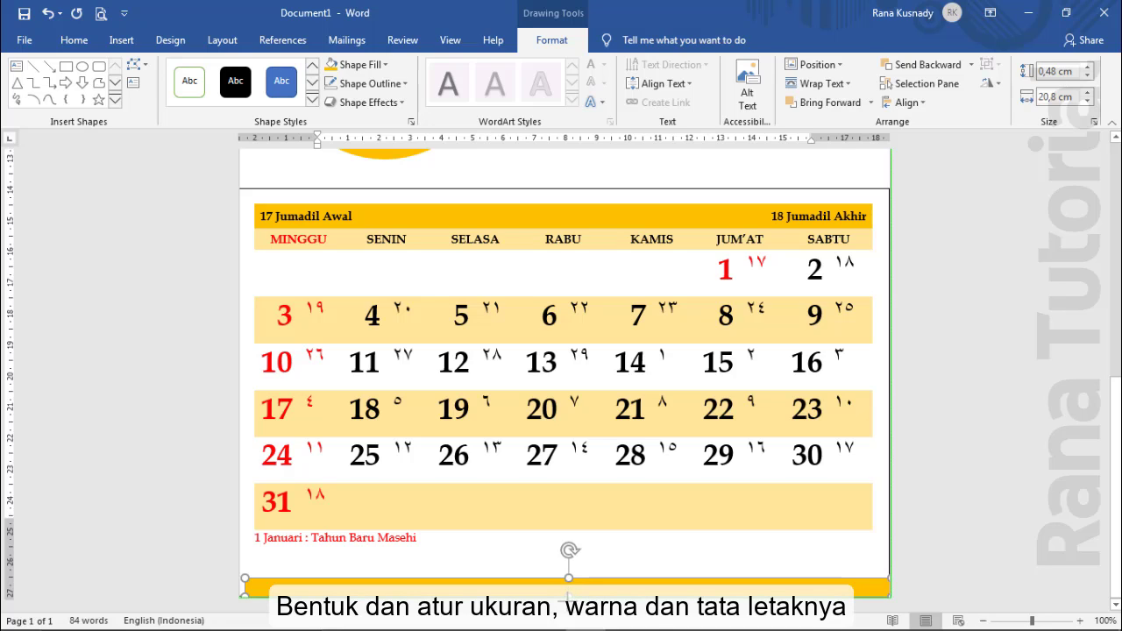
drag(245, 579, 234, 580)
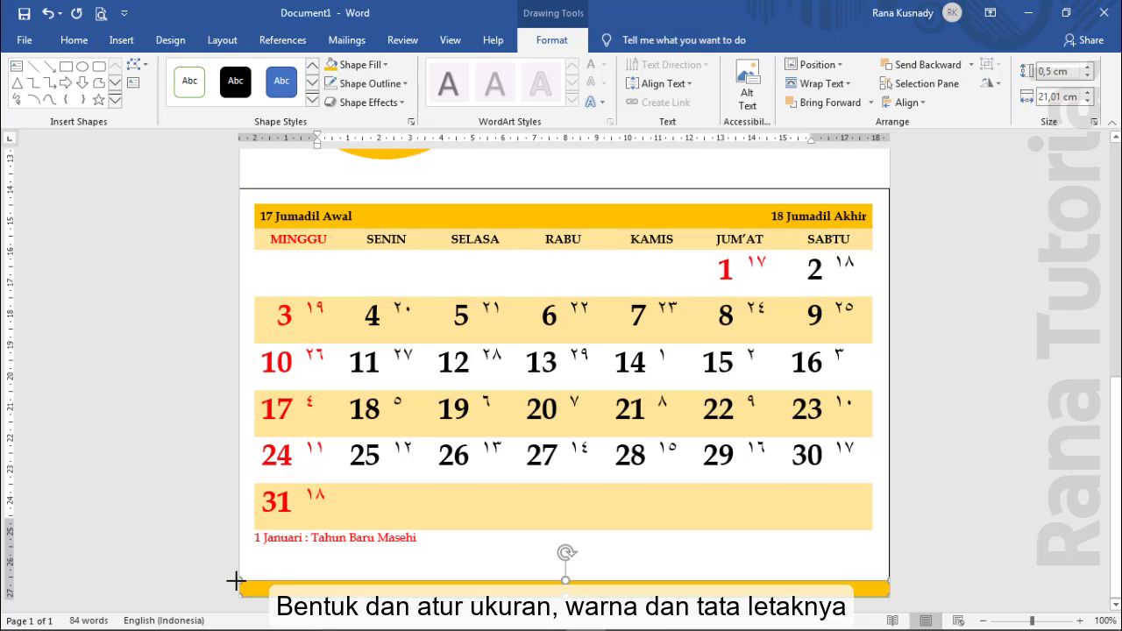
- Remove the outline from the large frame around the calendar
click(507, 188)
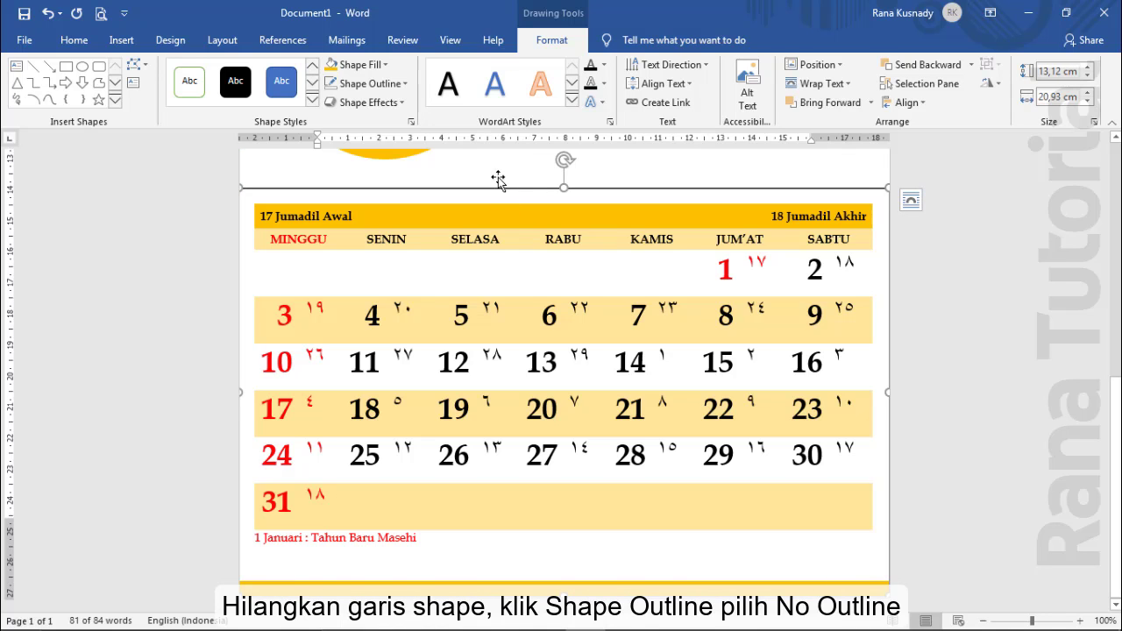
click(405, 83)
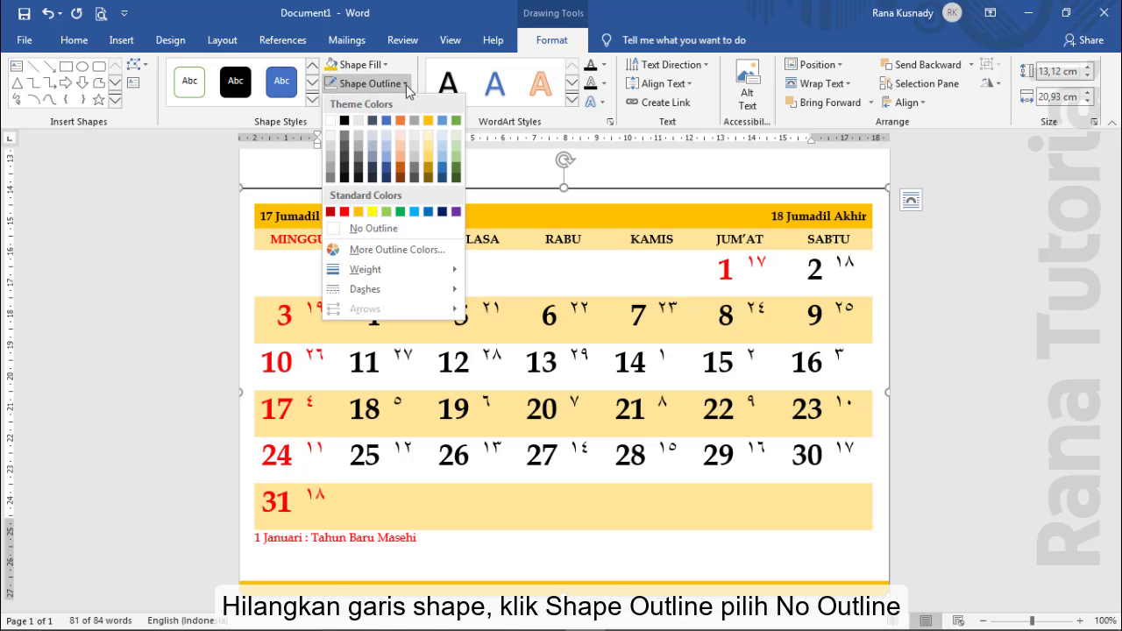
click(387, 230)
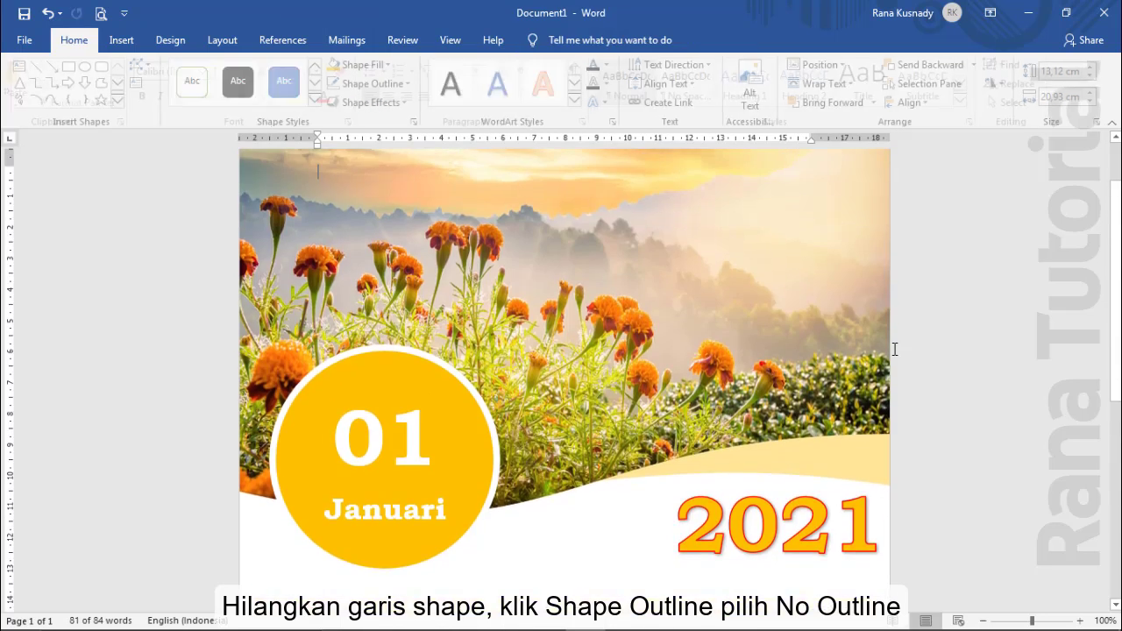
scroll(900, 378, down, 3)
scroll(900, 378, down, 1)
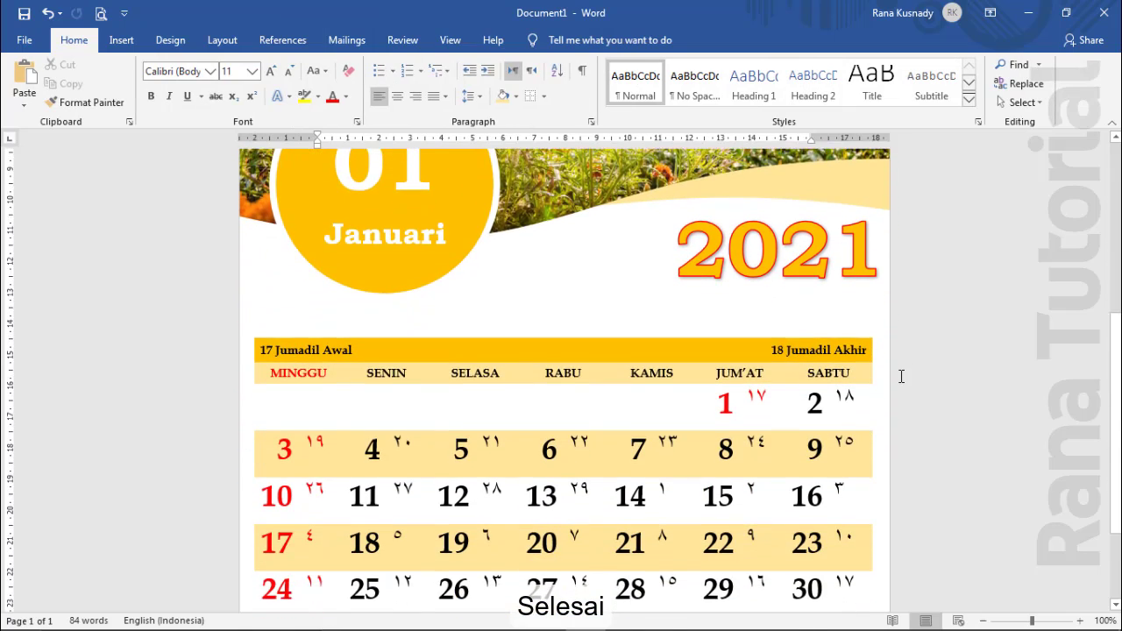
scroll(901, 376, down, 2)
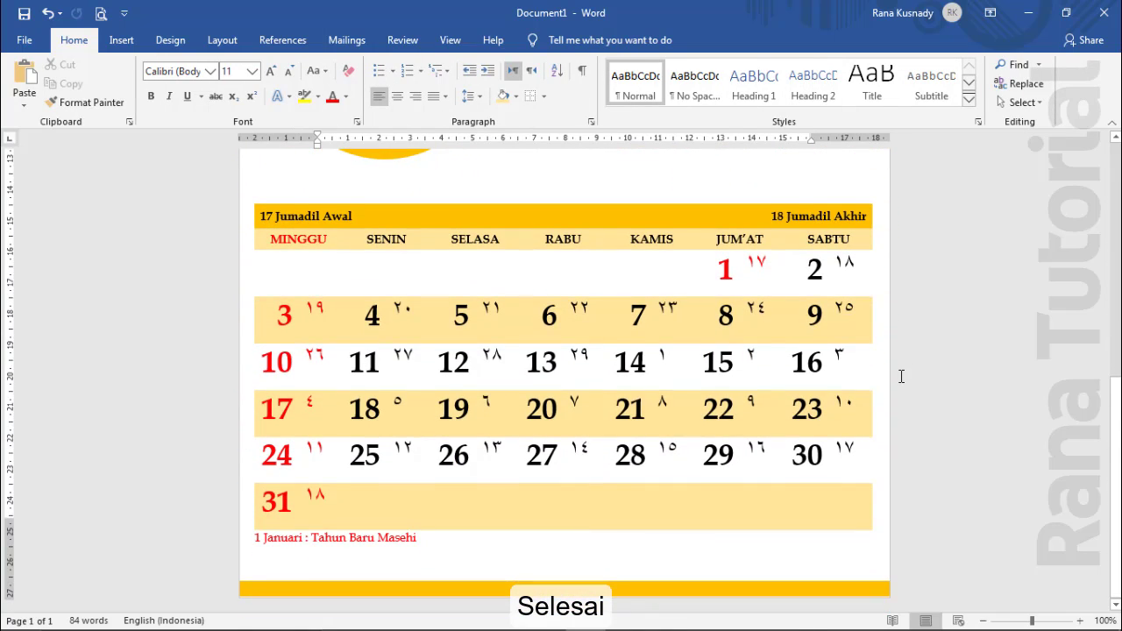
scroll(901, 376, up, 1)
scroll(901, 376, up, 2)
scroll(901, 376, up, 2)
scroll(901, 376, up, 2)
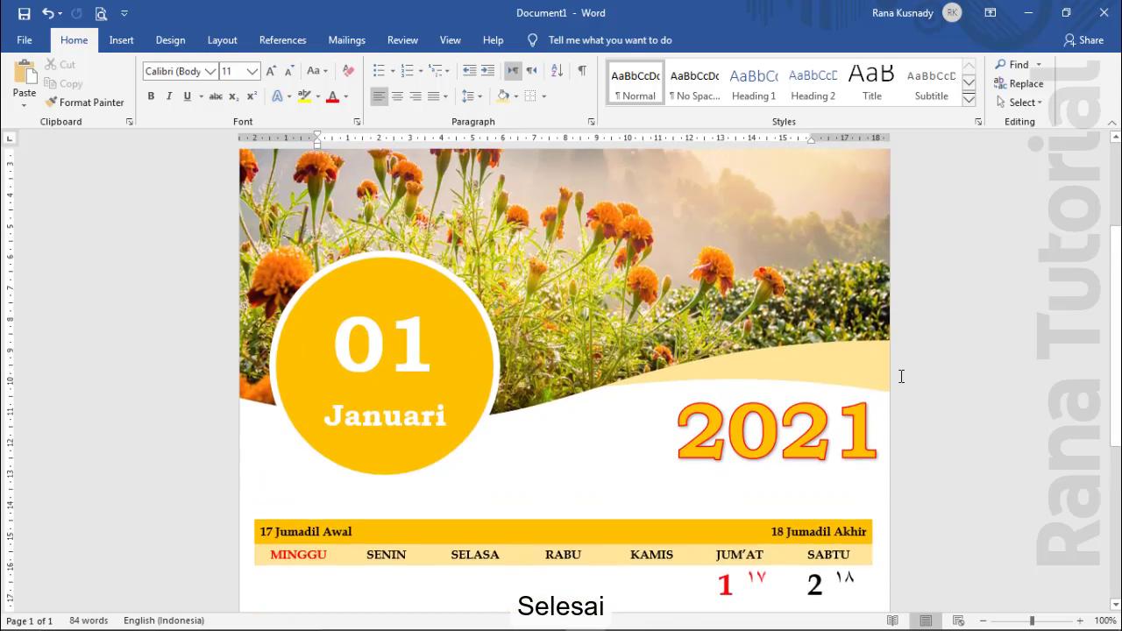
scroll(902, 376, up, 2)
scroll(901, 376, up, 2)
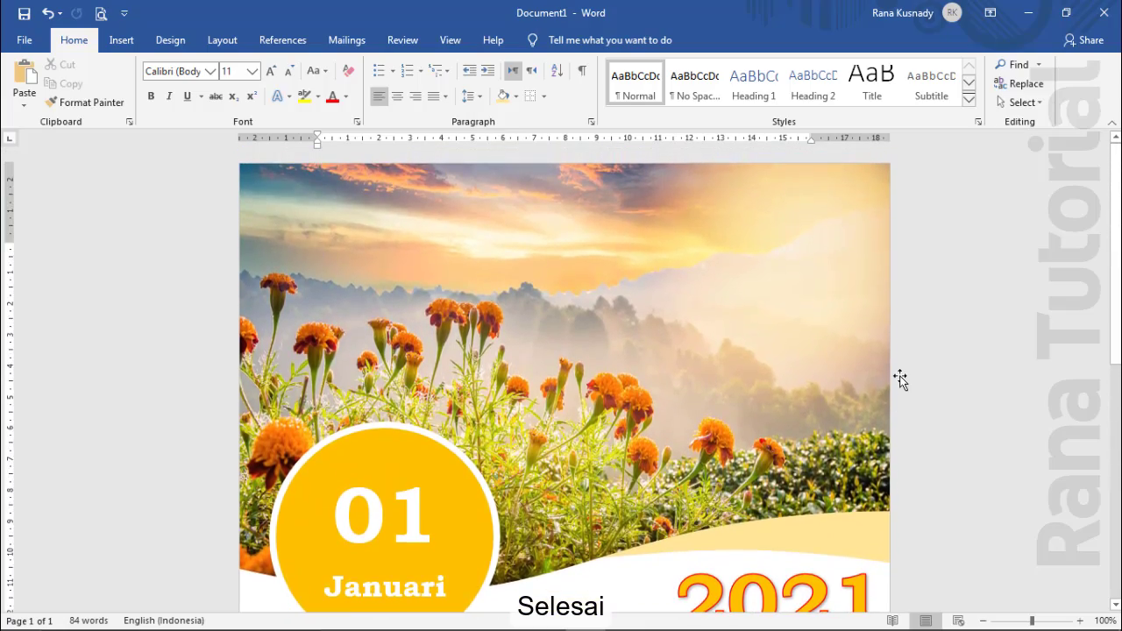